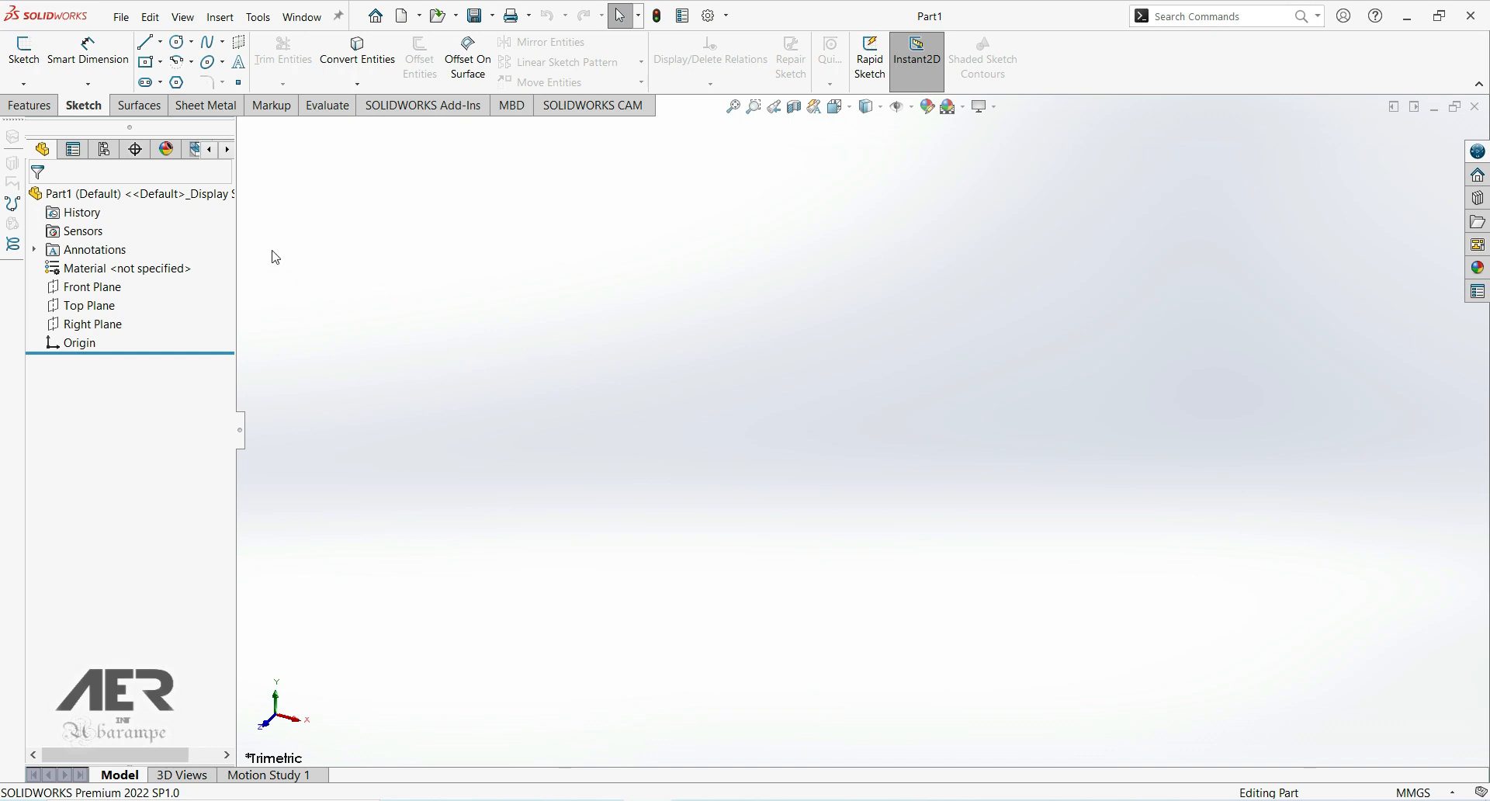
Start a sketch on the Top Plane and draw a center rectangle up and to the left of the origin.
click(105, 306)
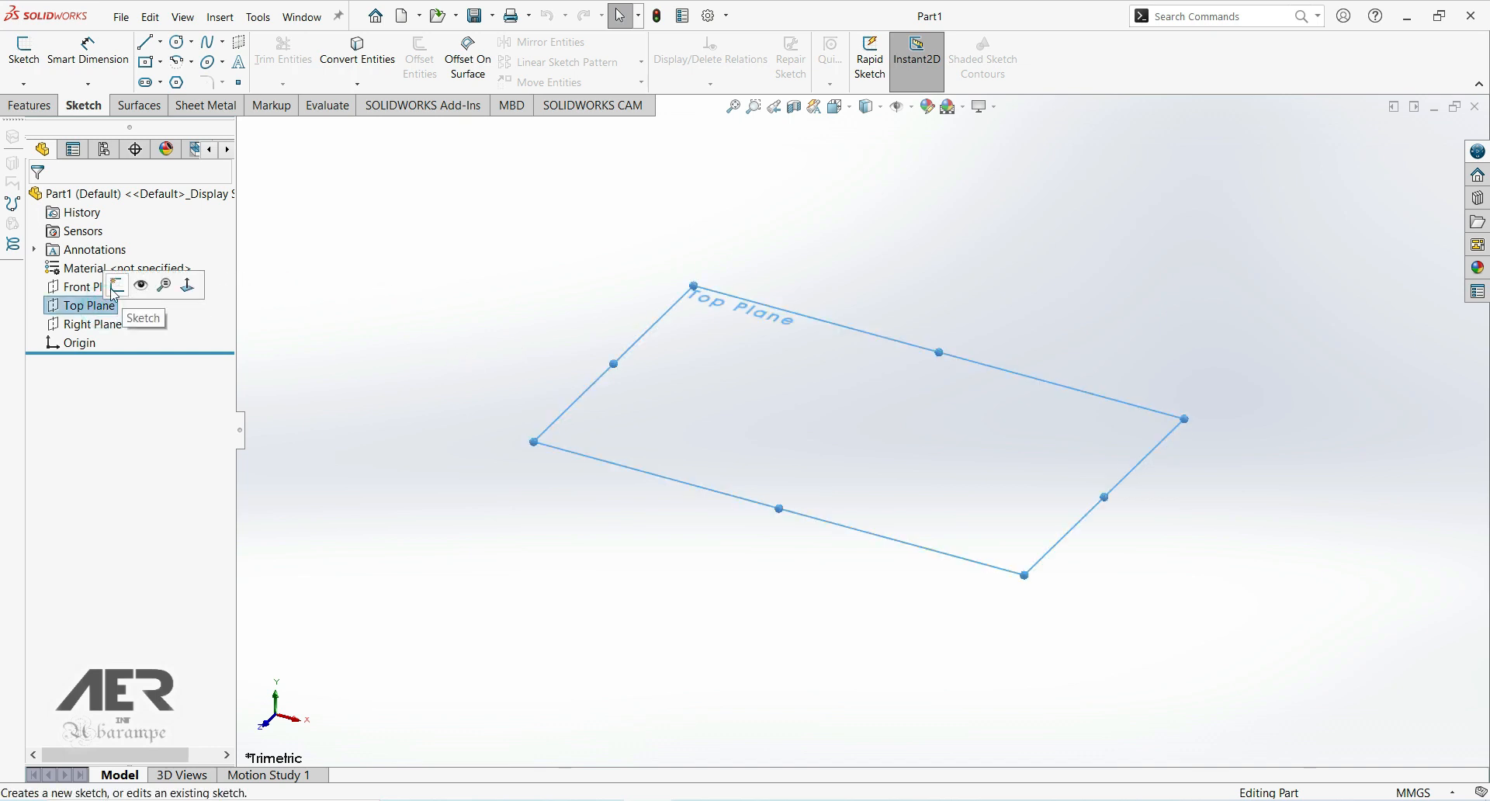
click(110, 287)
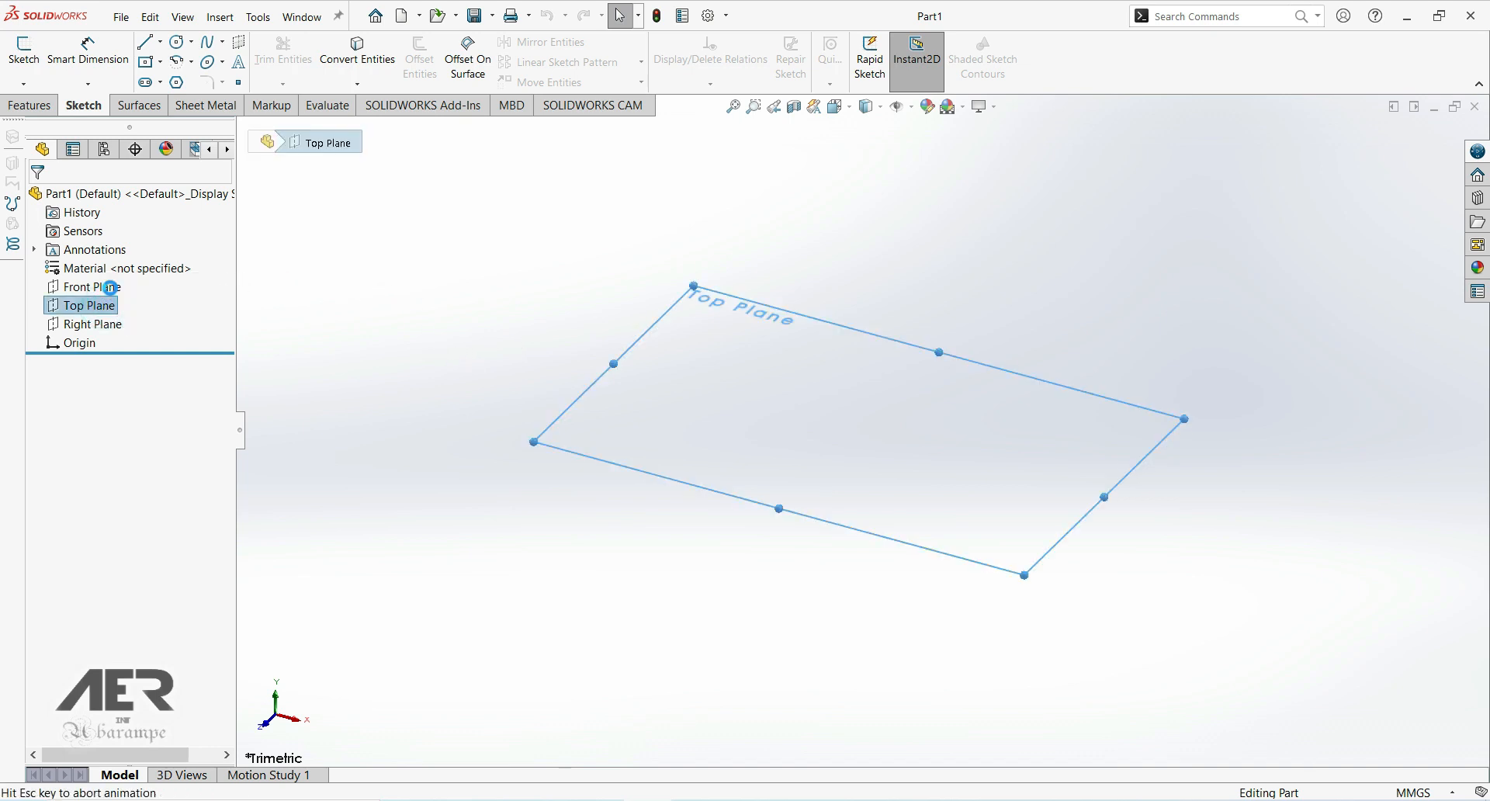
click(147, 63)
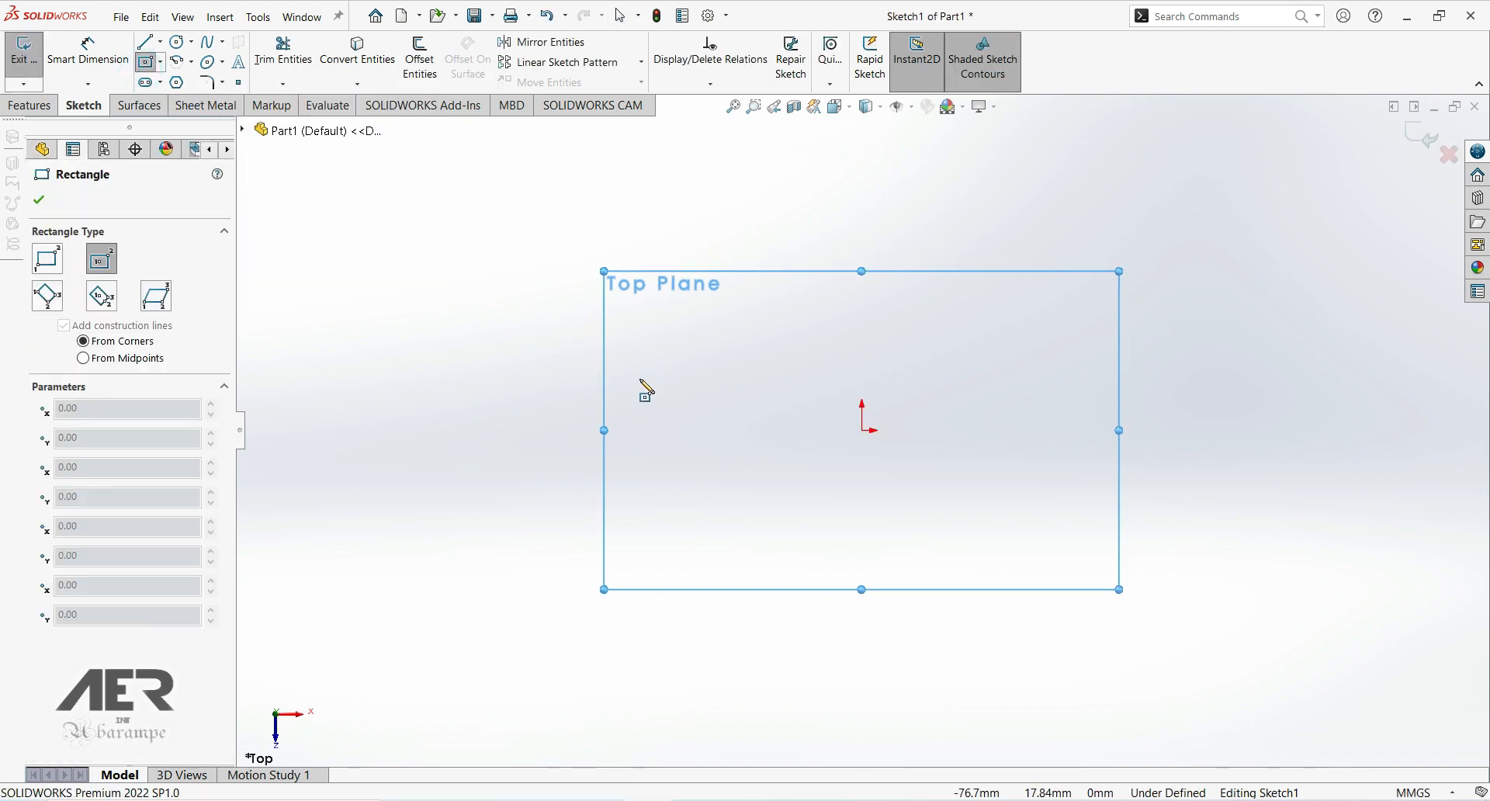
click(625, 372)
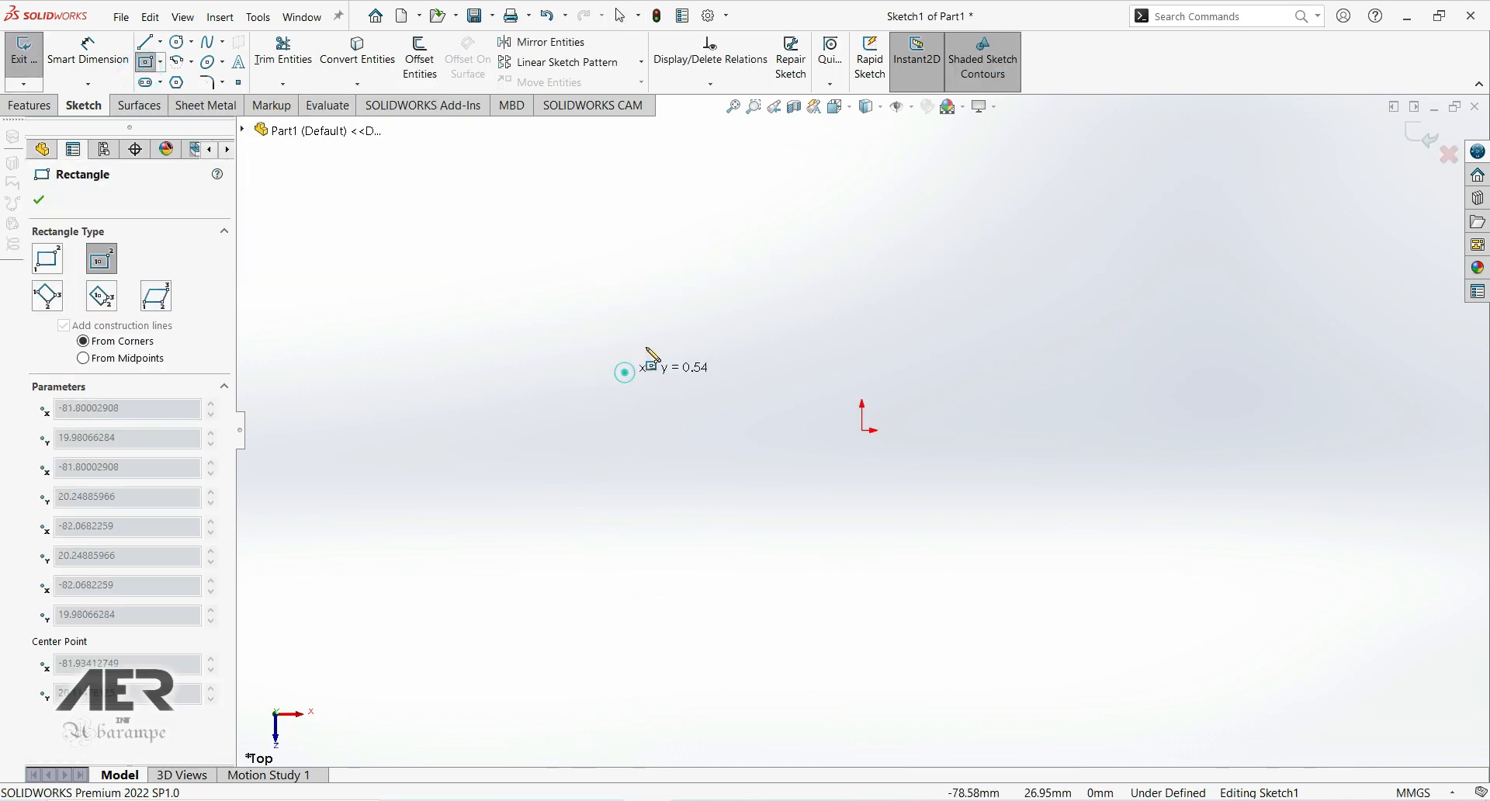
click(726, 326)
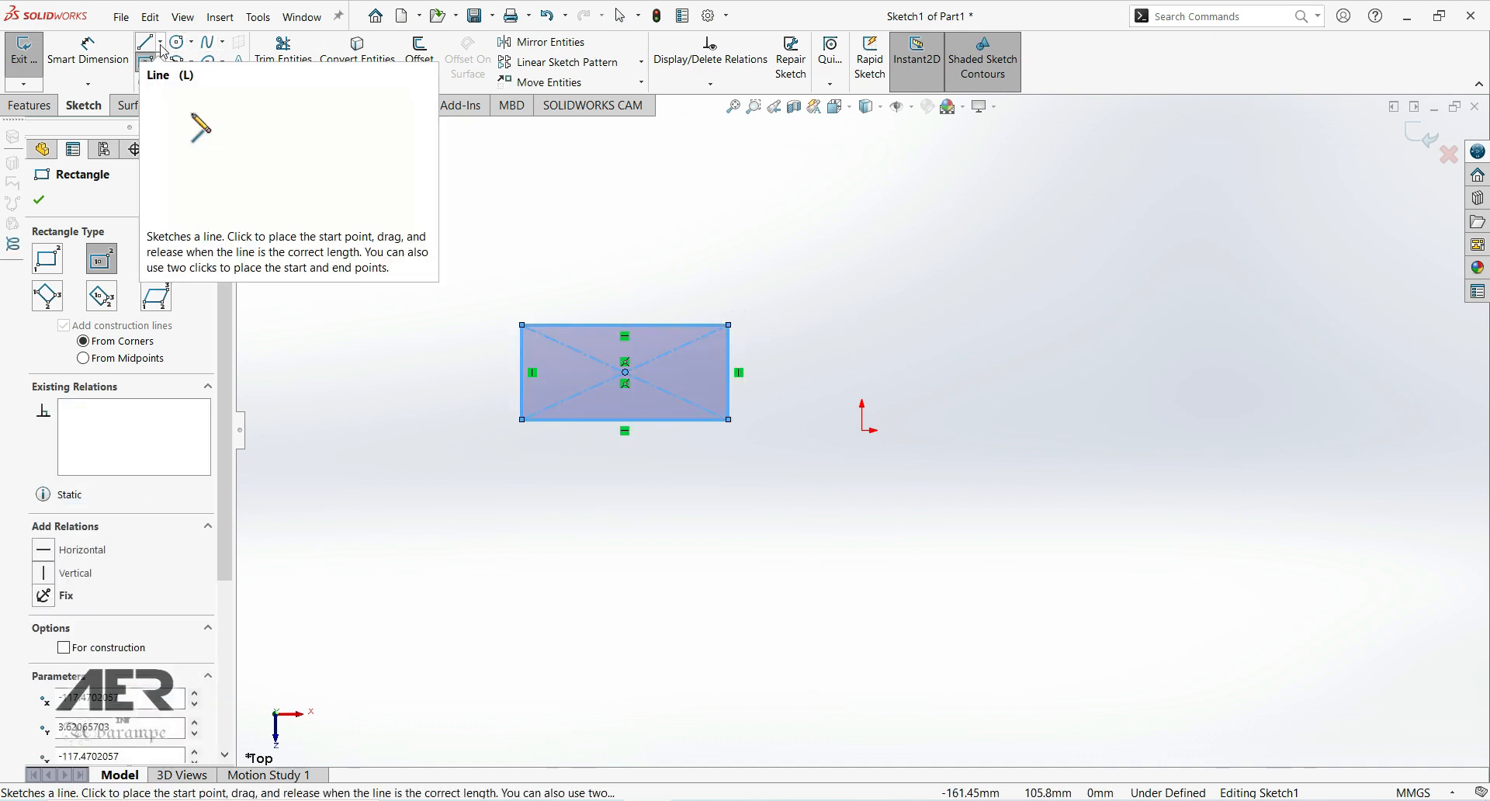
click(625, 563)
key(Escape)
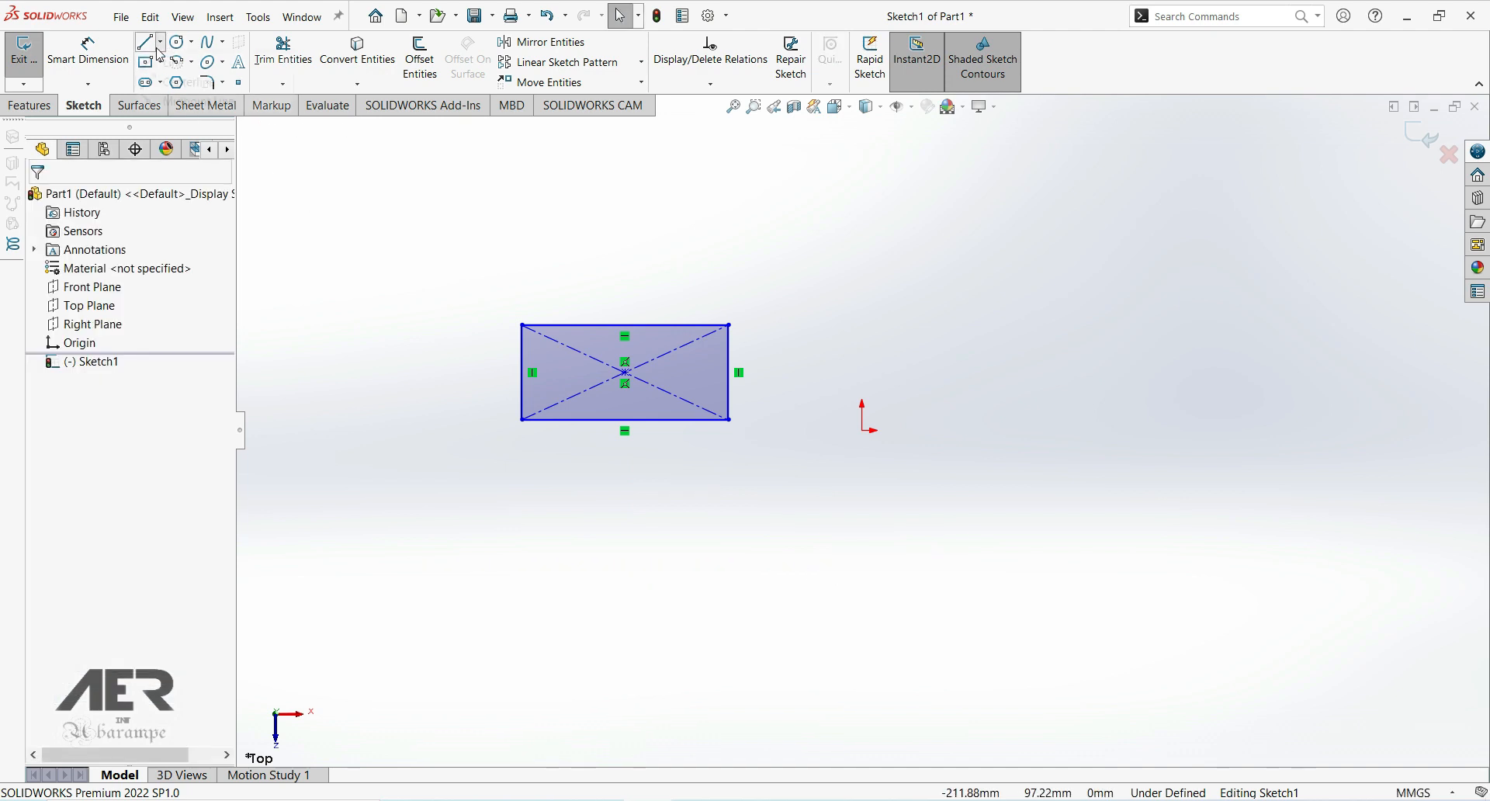
Sketch a horizontal line below the rectangle, from beneath its center to directly beneath the origin.
click(159, 52)
click(625, 561)
click(861, 560)
key(Escape)
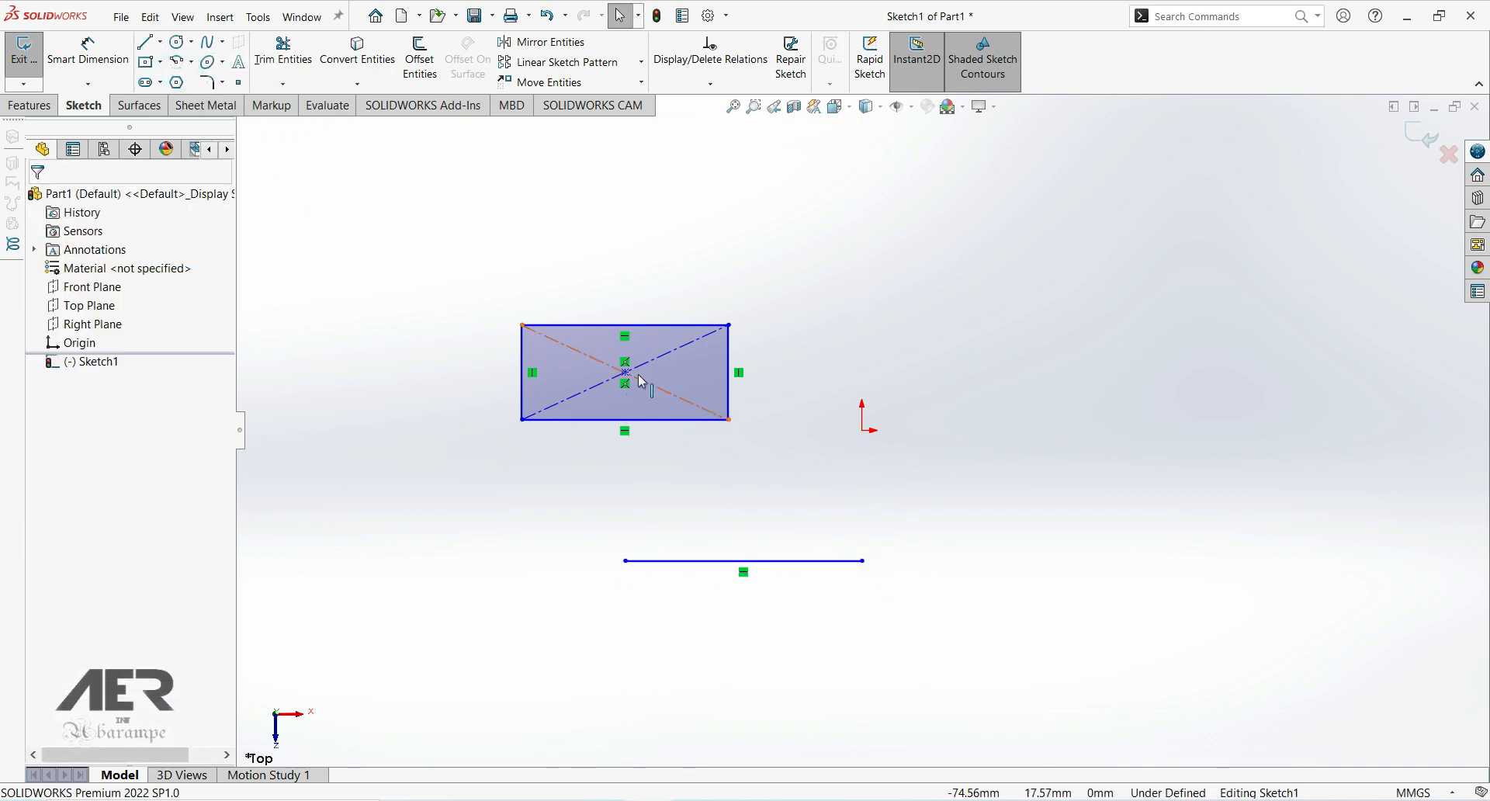
Sketch a circle with a radius of about 28.7 mm to the lower right of the origin.
click(176, 42)
click(1001, 464)
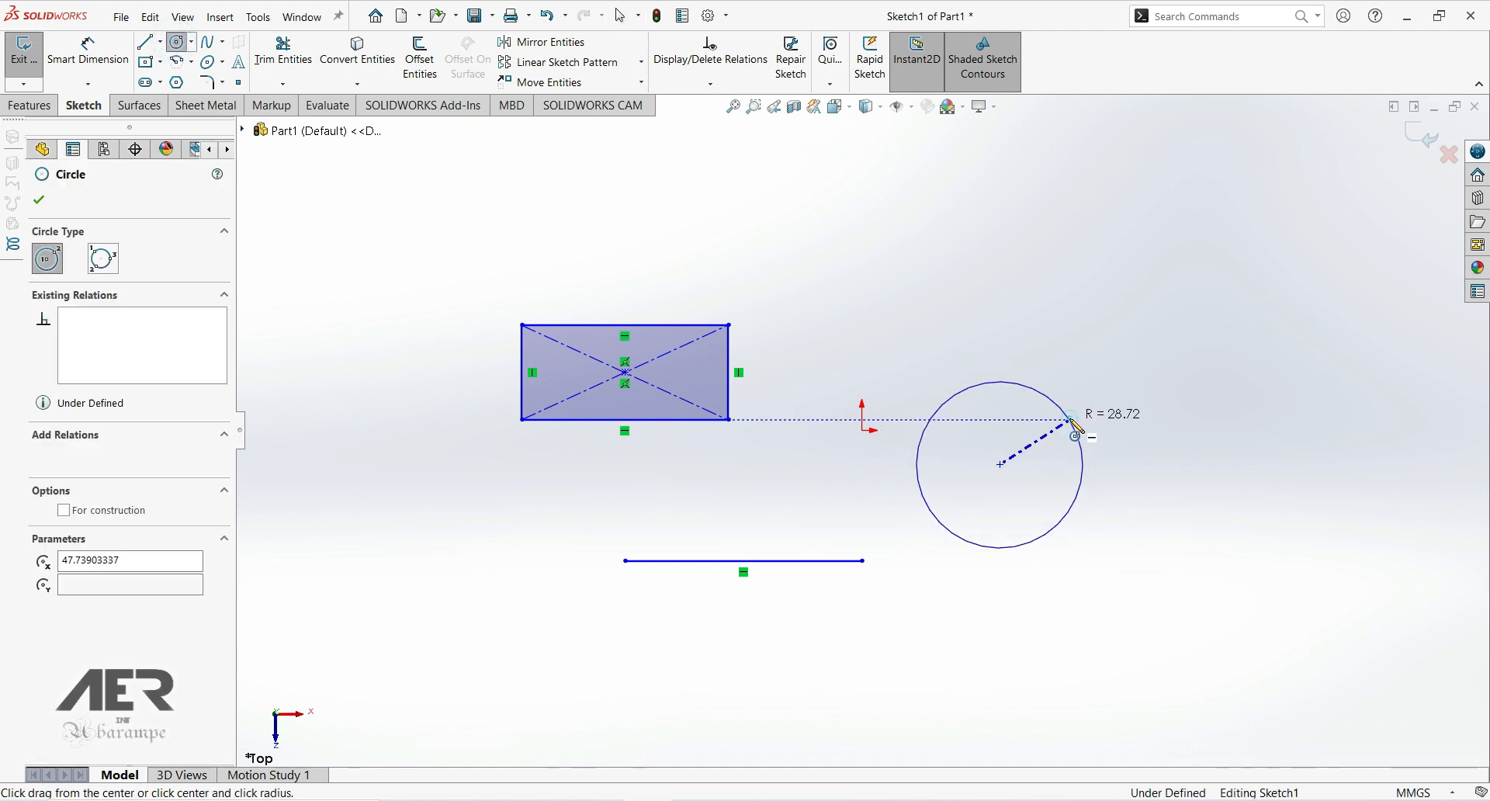
click(1077, 433)
key(Escape)
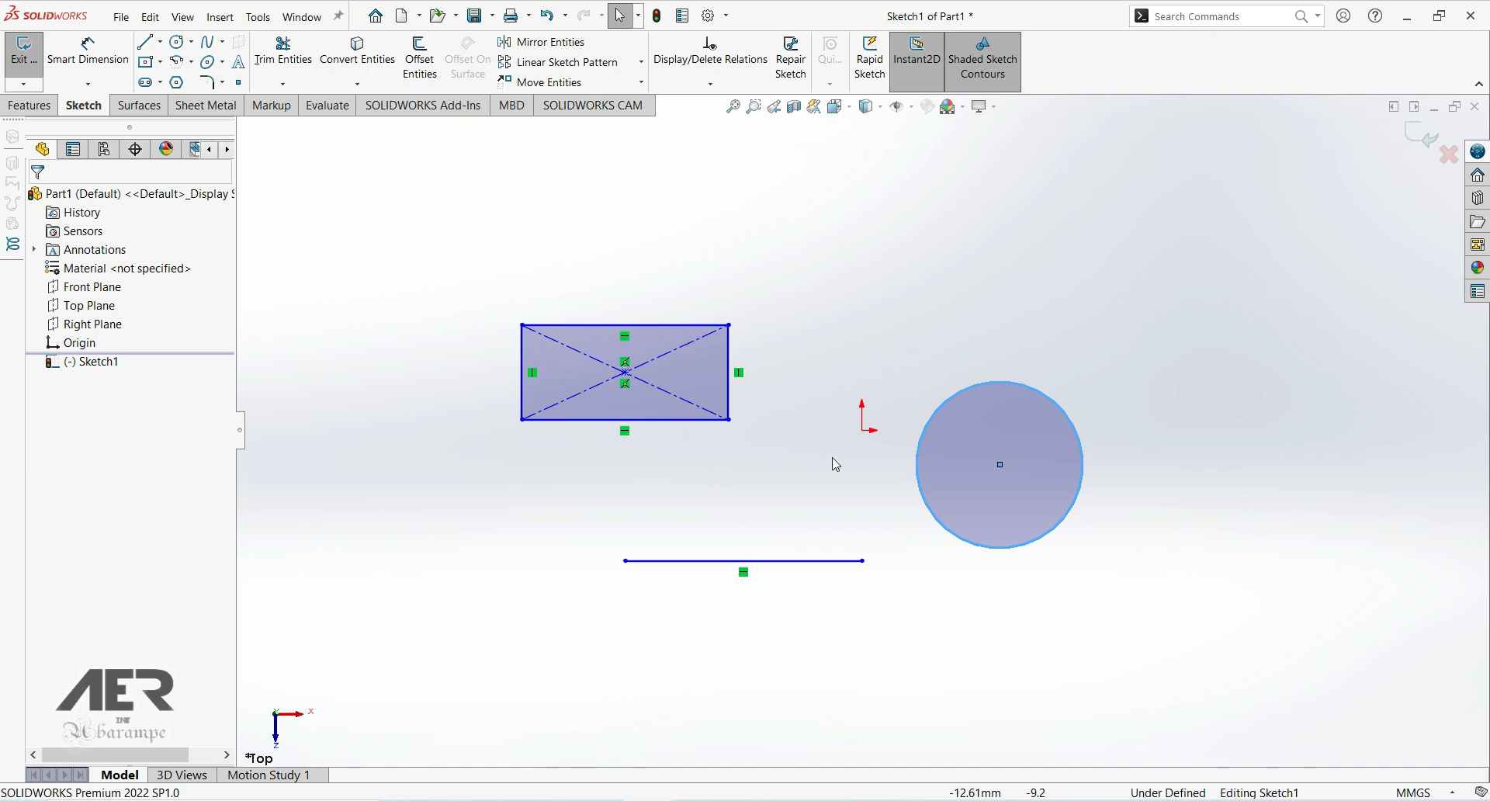
Zoom in and out around the whole sketch to examine the rectangle, line and circle at different scales.
scroll(832, 465, up, 4)
scroll(834, 516, down, 1)
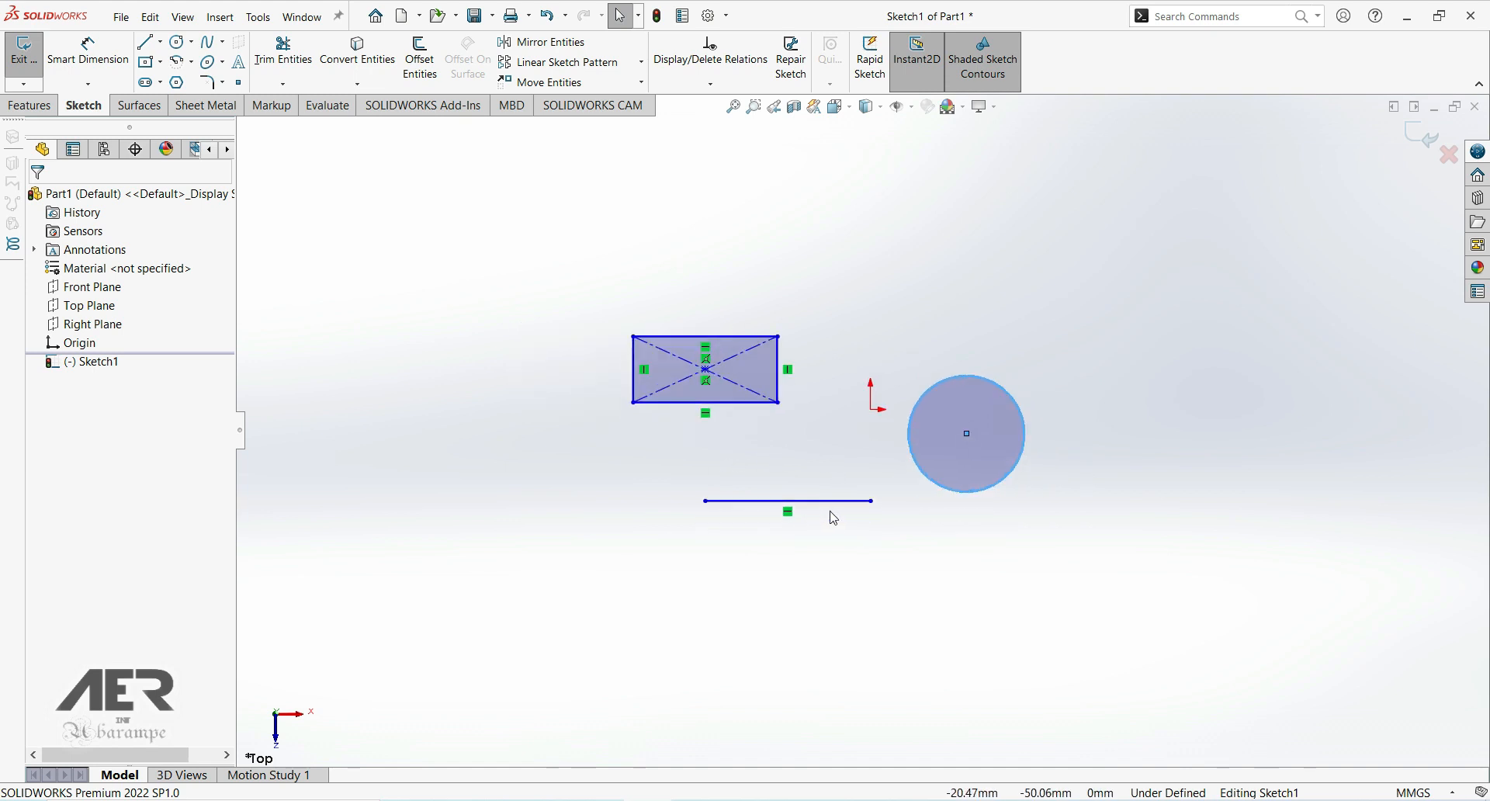
scroll(845, 434, down, 5)
scroll(821, 426, up, 1)
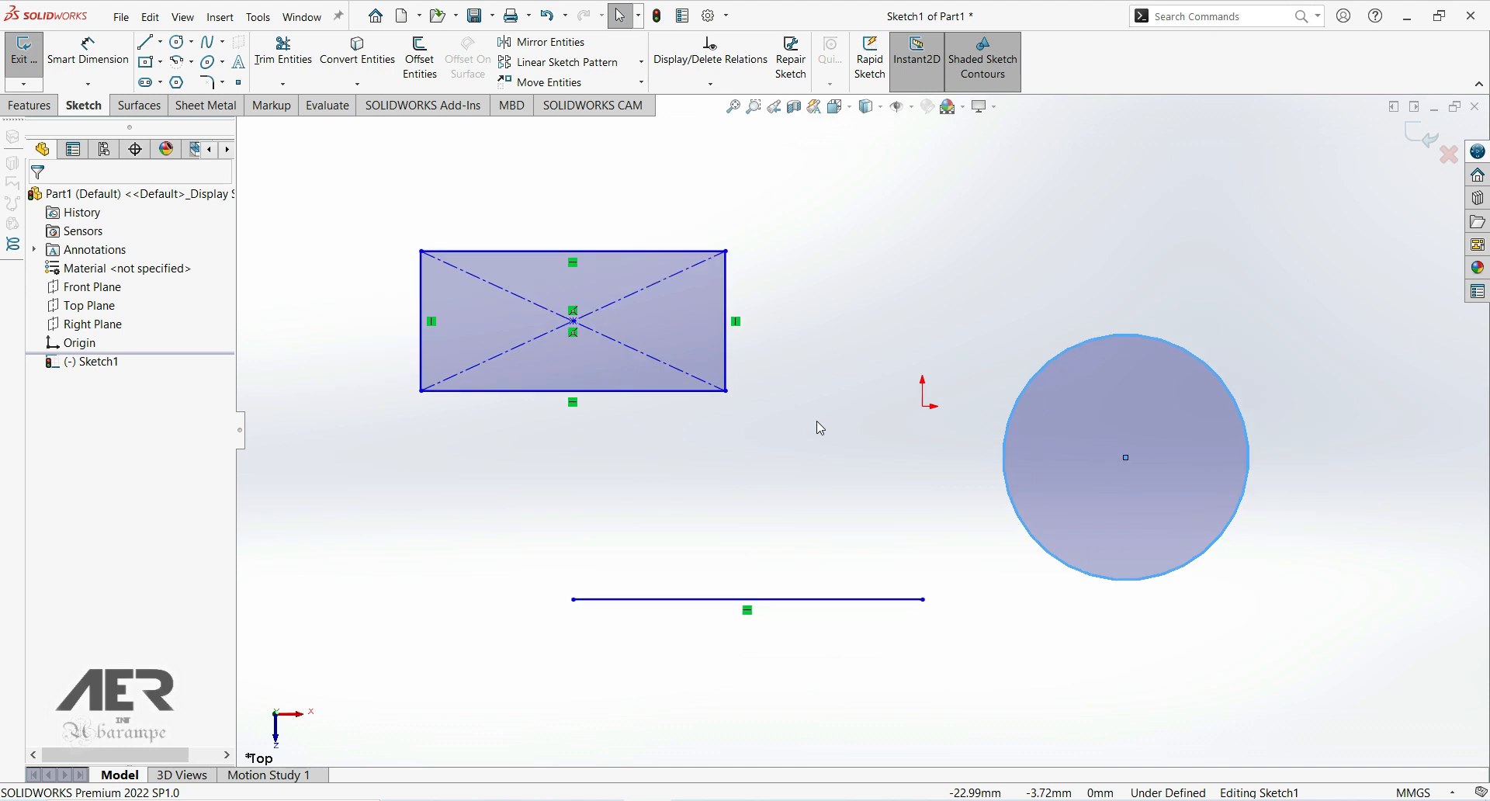
scroll(821, 427, up, 1)
scroll(814, 426, down, 1)
scroll(818, 426, up, 3)
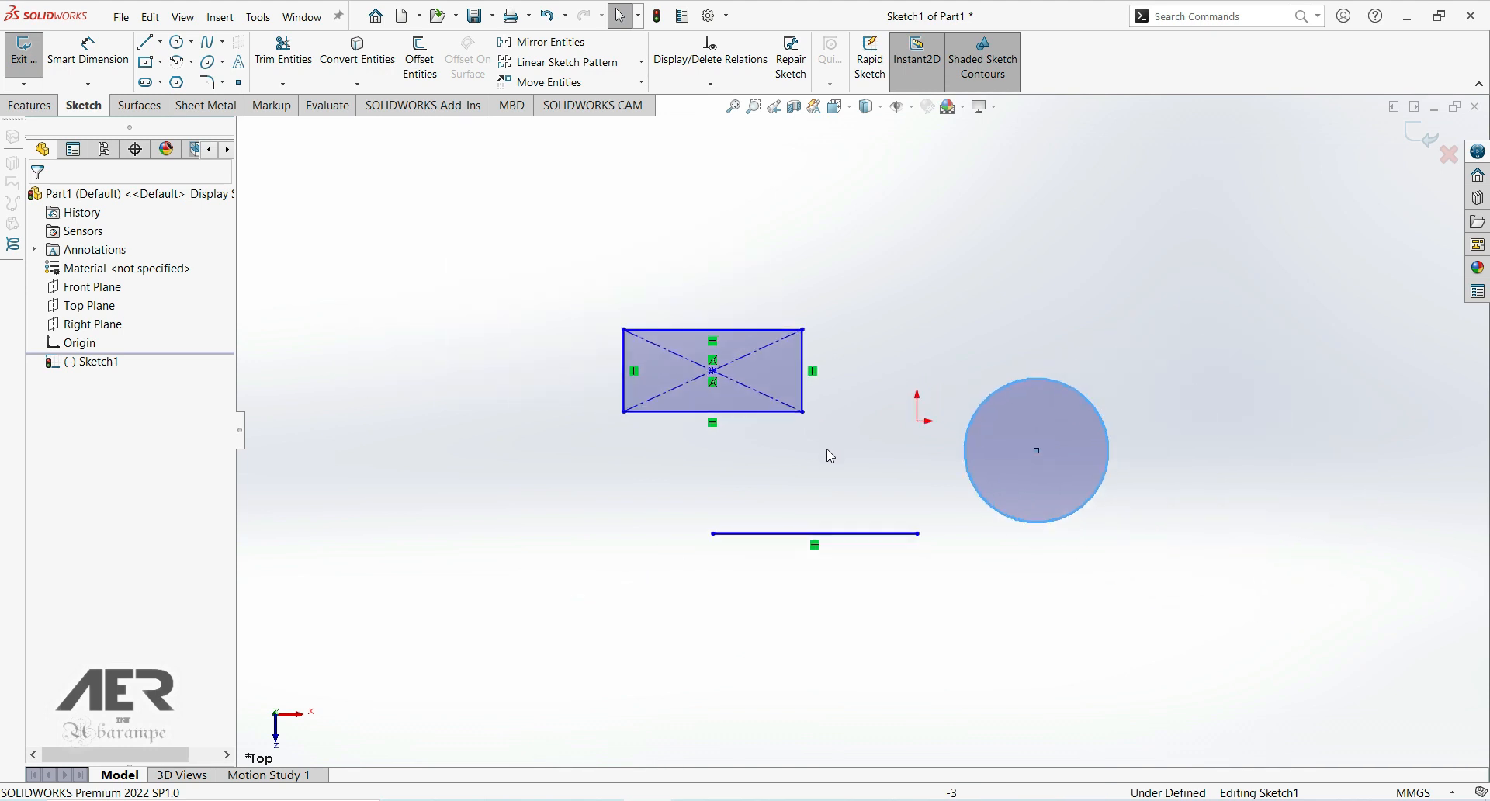
scroll(831, 457, down, 2)
scroll(1099, 595, down, 1)
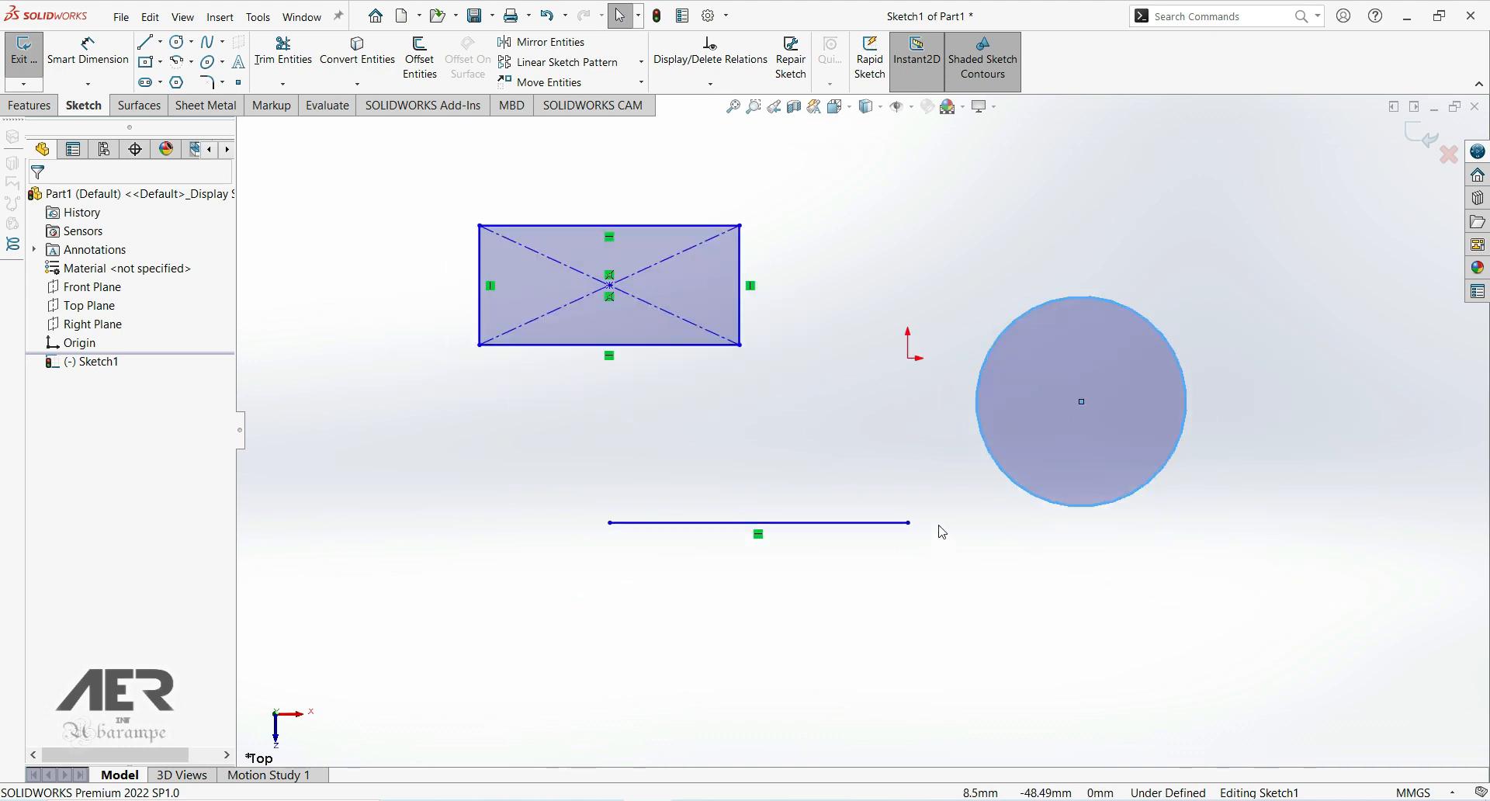
scroll(904, 435, up, 1)
scroll(898, 395, up, 1)
scroll(897, 376, up, 1)
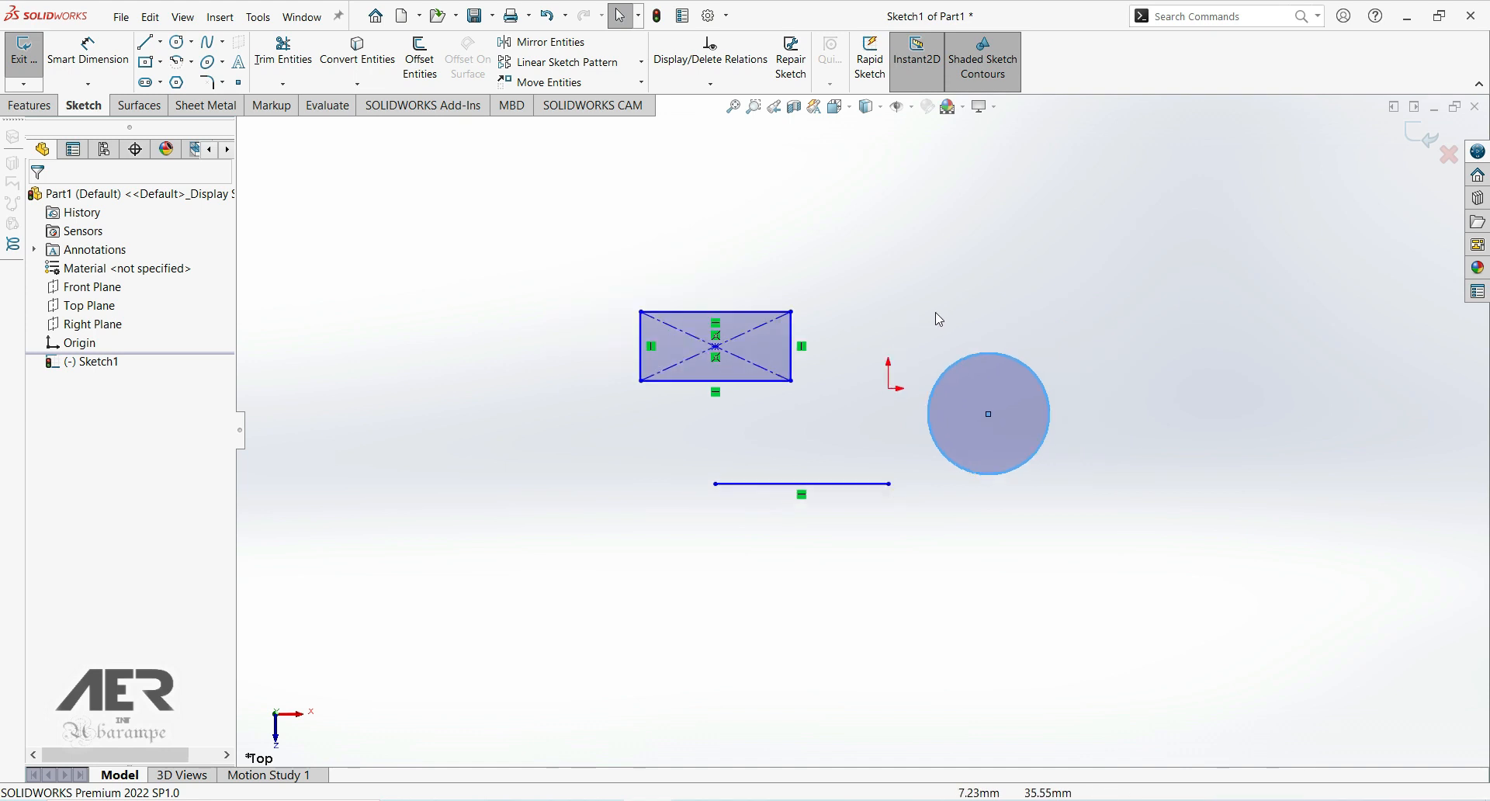
scroll(945, 342, down, 1)
scroll(888, 429, down, 1)
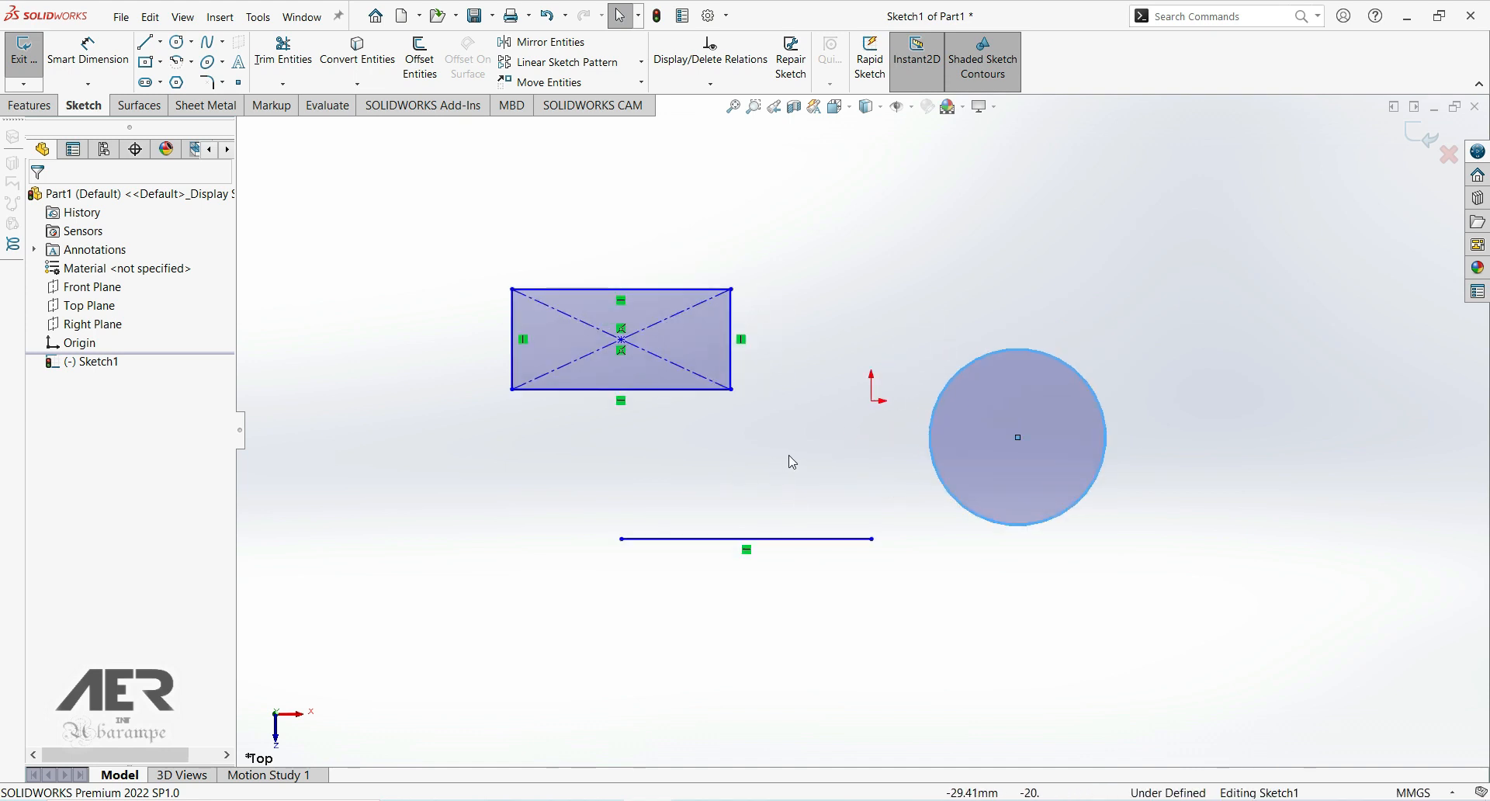
scroll(933, 635, up, 1)
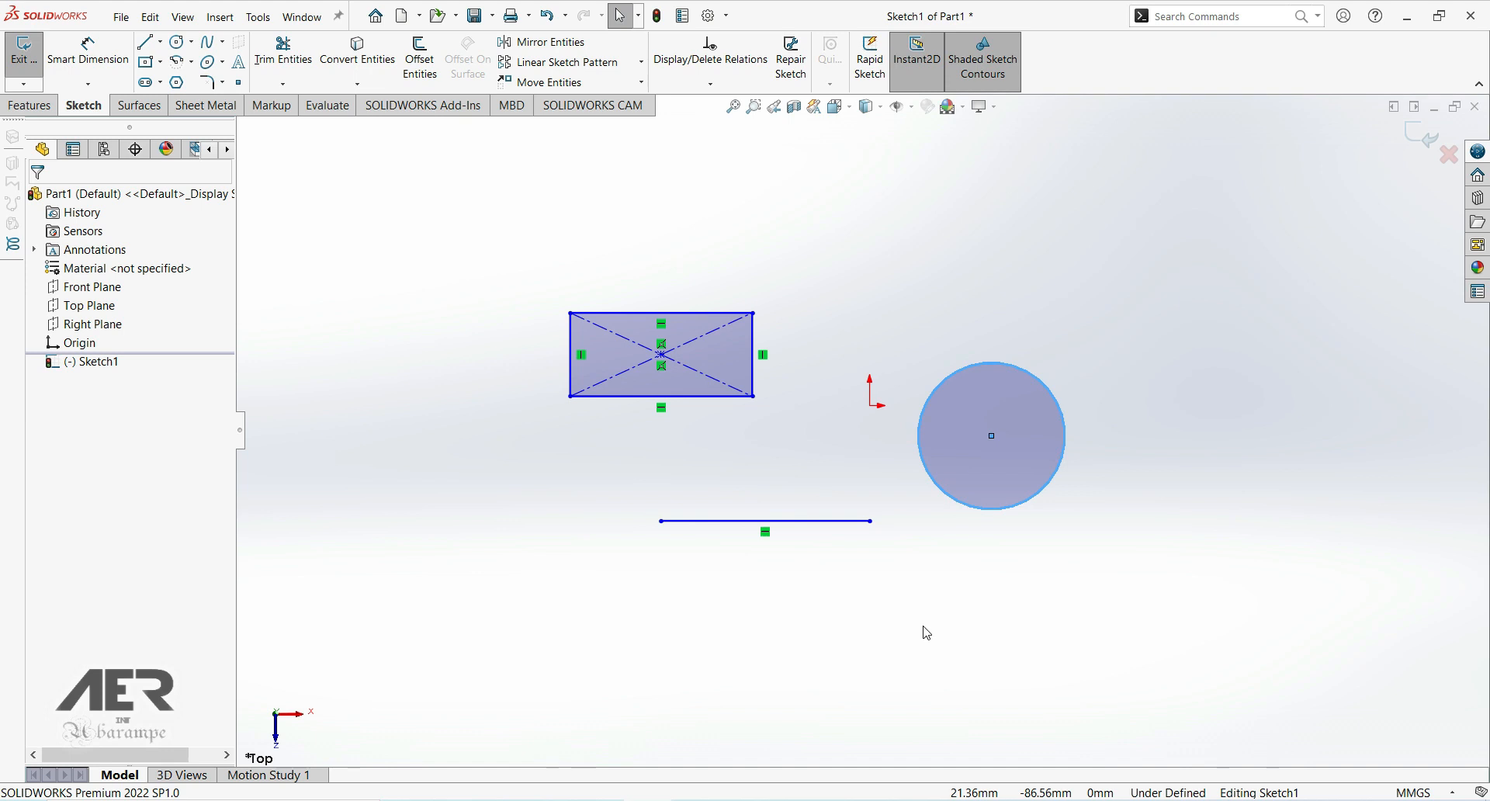
scroll(927, 633, down, 1)
scroll(650, 365, up, 2)
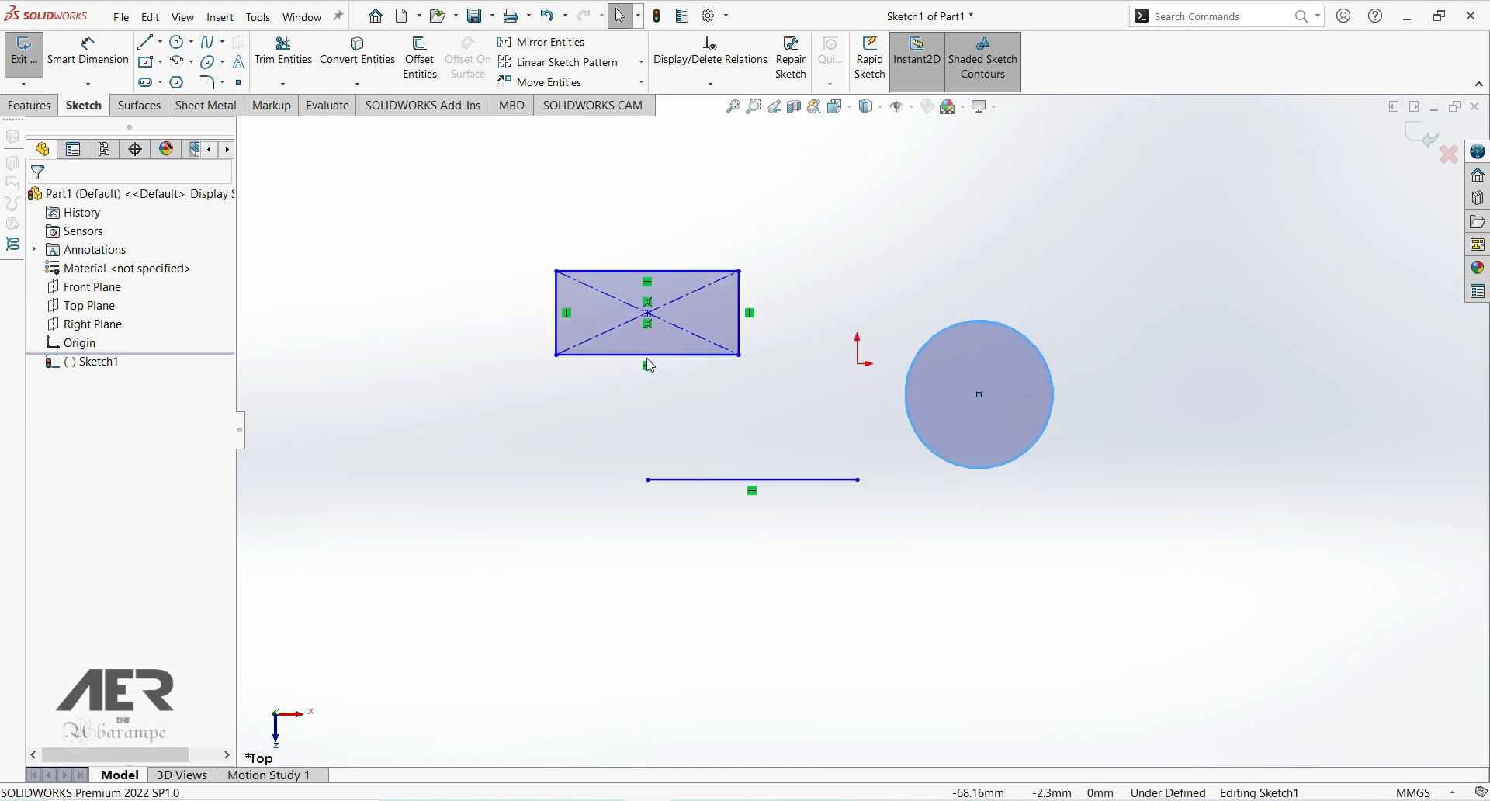
scroll(741, 395, down, 1)
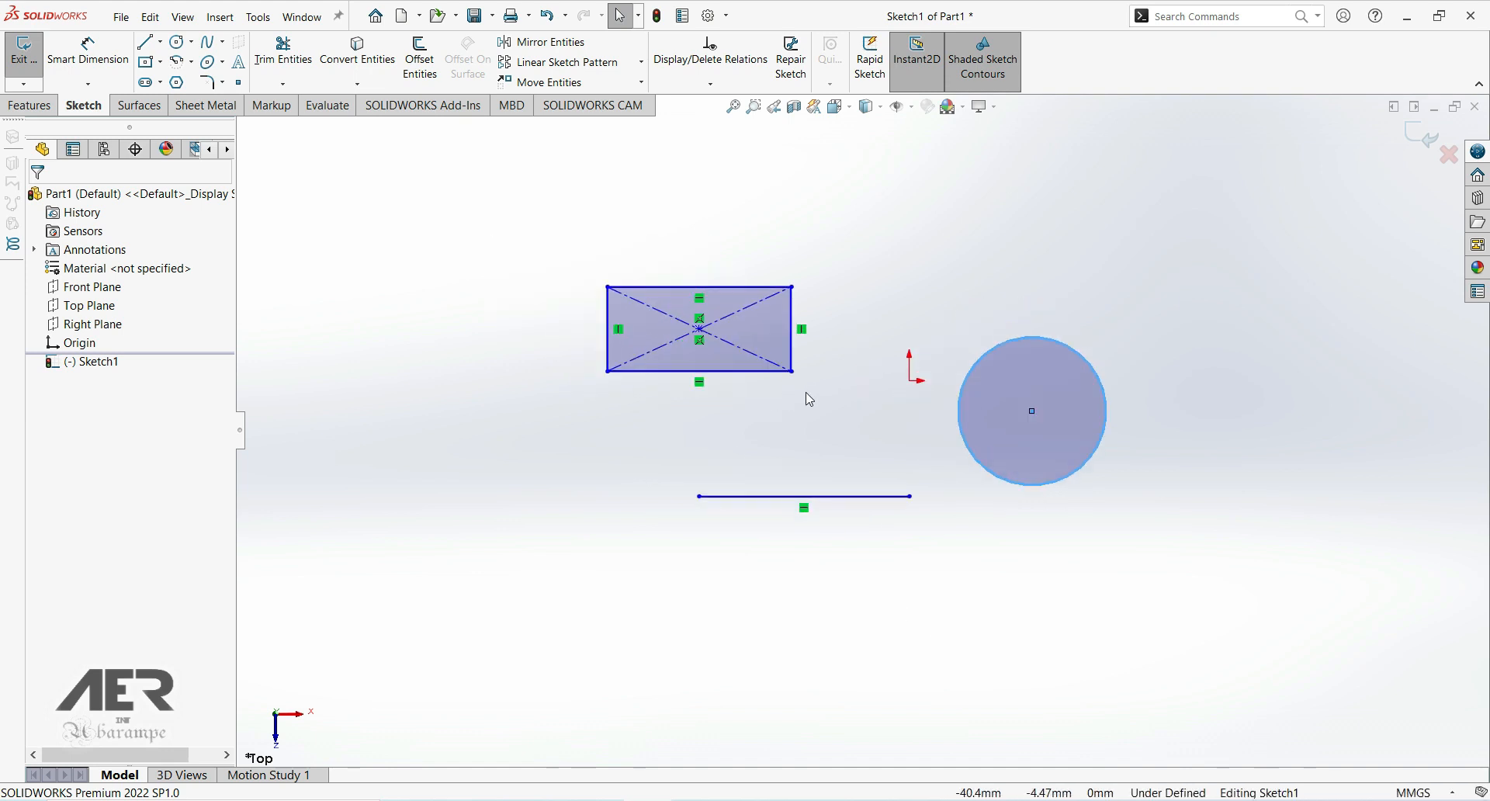
scroll(809, 399, down, 3)
scroll(796, 394, up, 2)
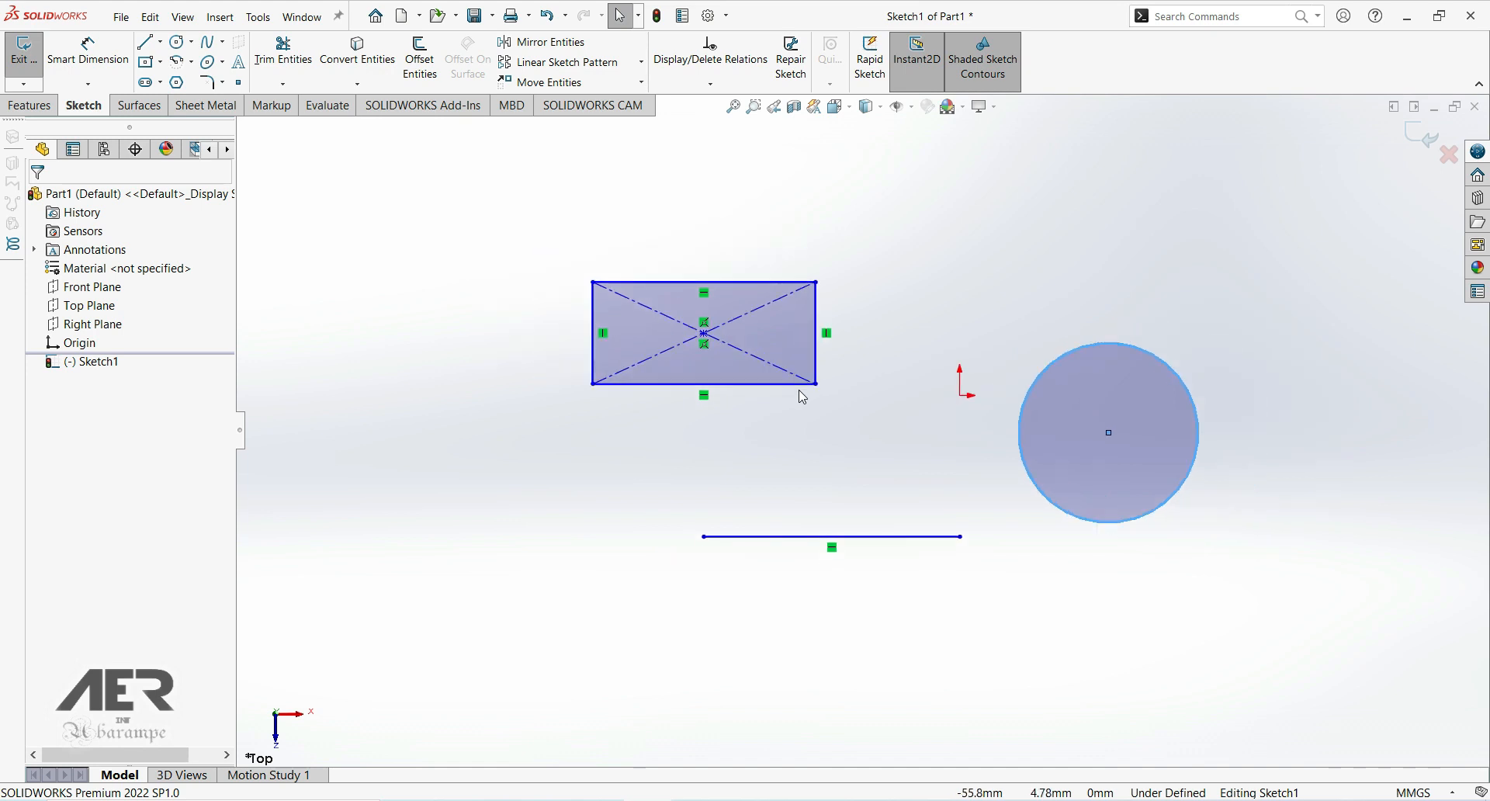
scroll(822, 411, down, 2)
scroll(820, 409, down, 1)
scroll(822, 411, up, 2)
scroll(827, 418, down, 1)
scroll(829, 422, down, 1)
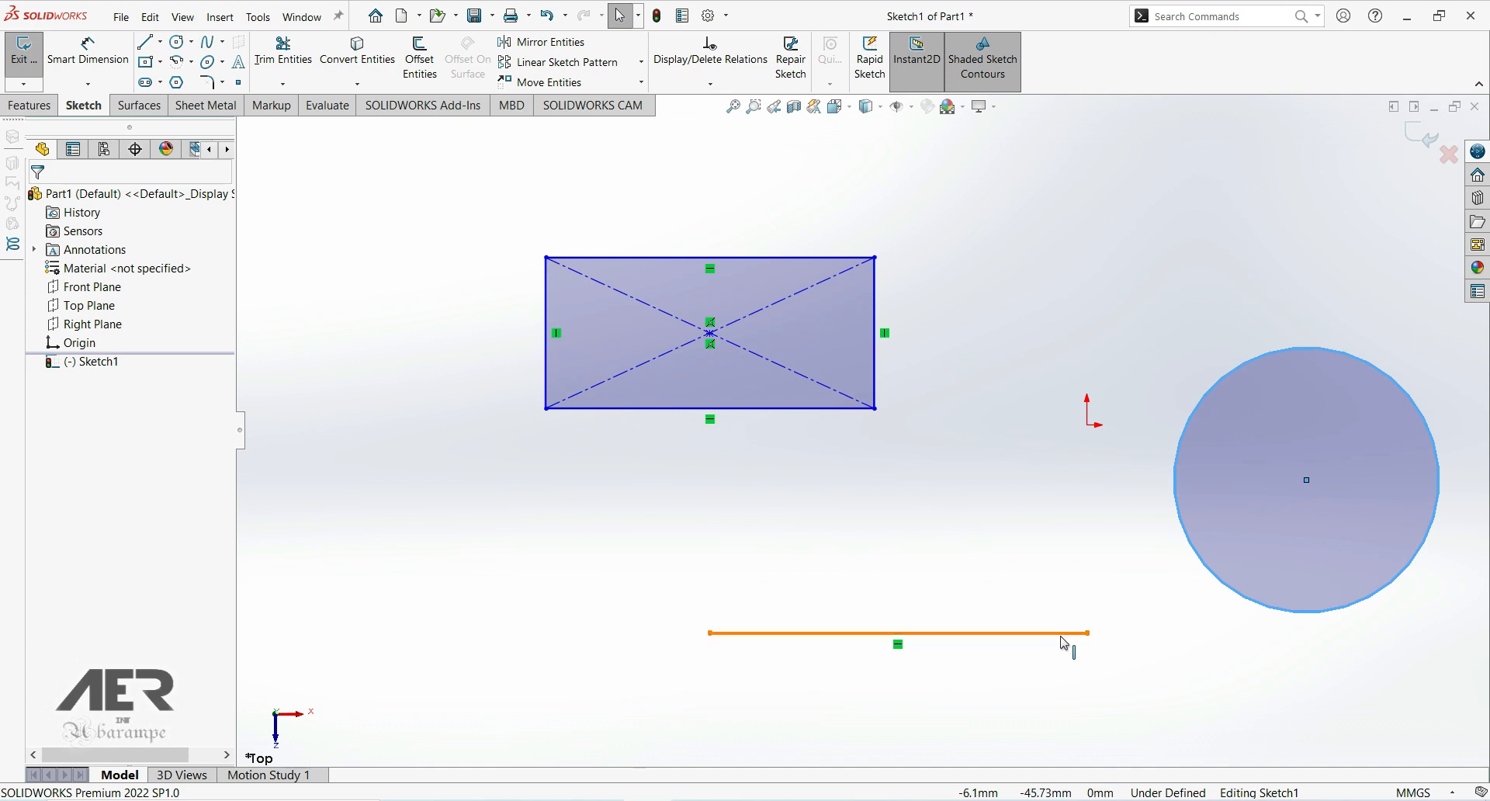
Zoom in on the line and the circle for a closer look, and zoom back out.
scroll(1064, 643, up, 1)
scroll(1026, 619, down, 2)
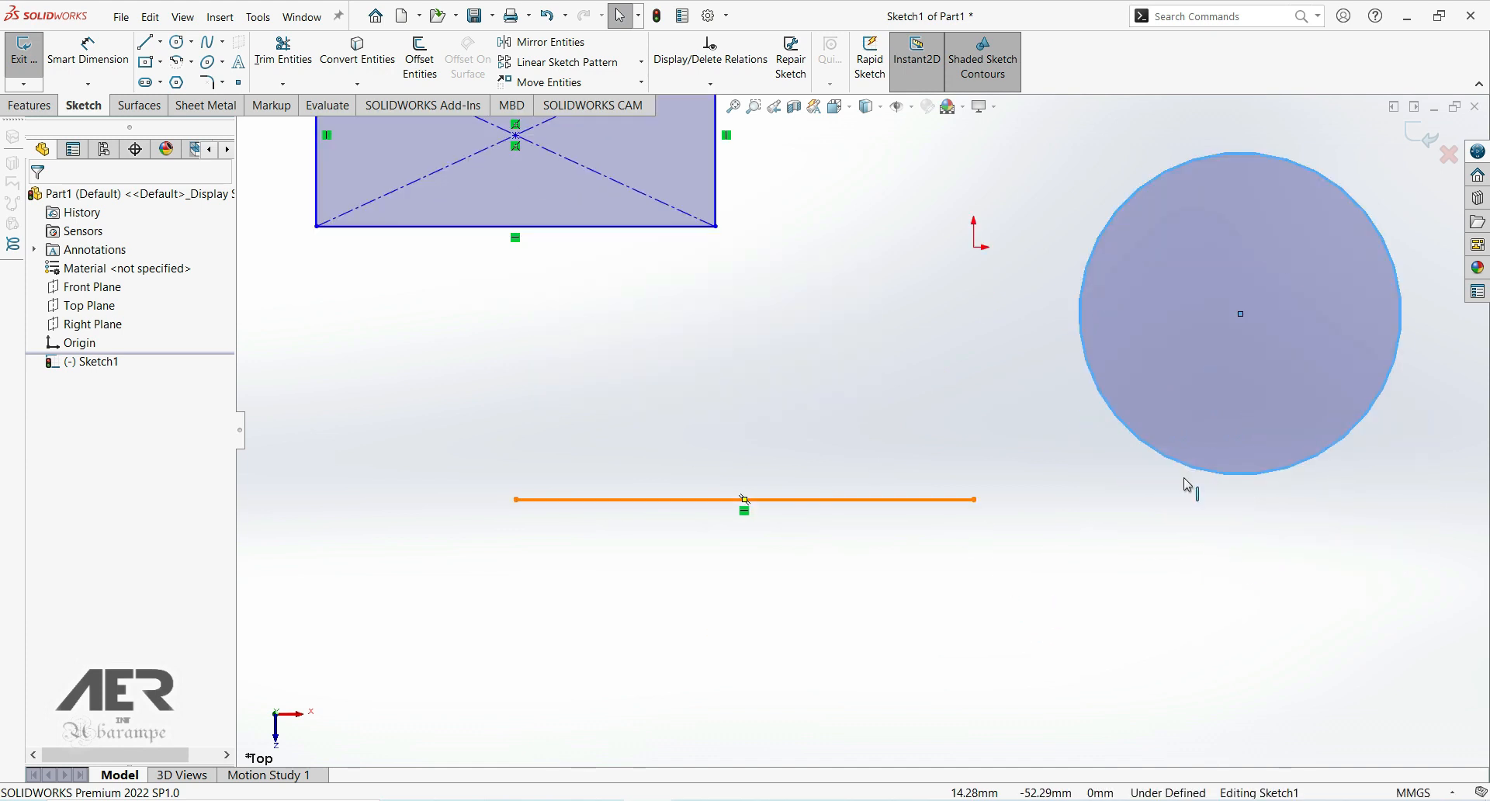
scroll(1197, 436, up, 2)
scroll(1161, 413, down, 3)
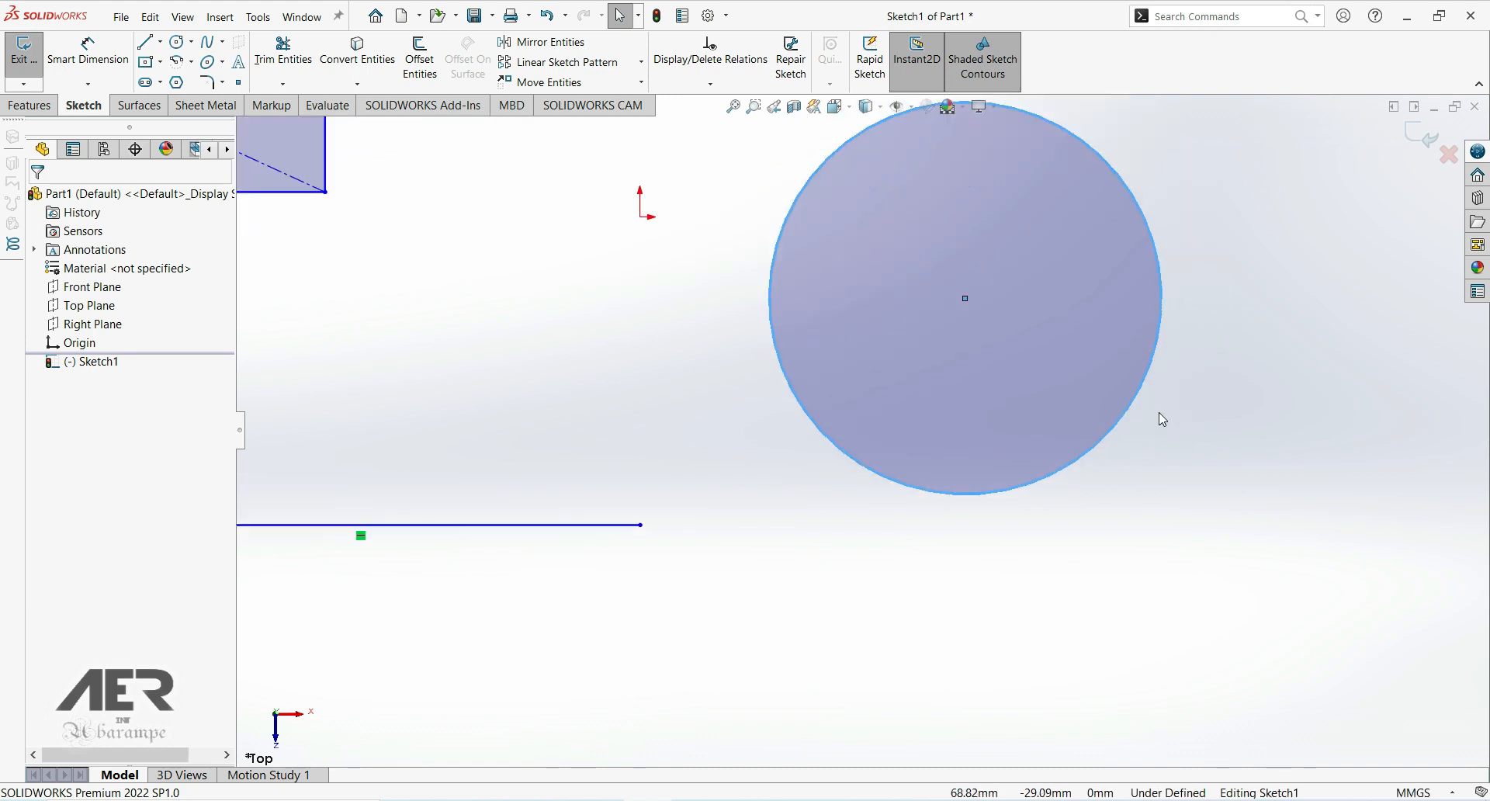
scroll(1159, 417, up, 1)
scroll(1156, 416, down, 1)
scroll(701, 416, up, 2)
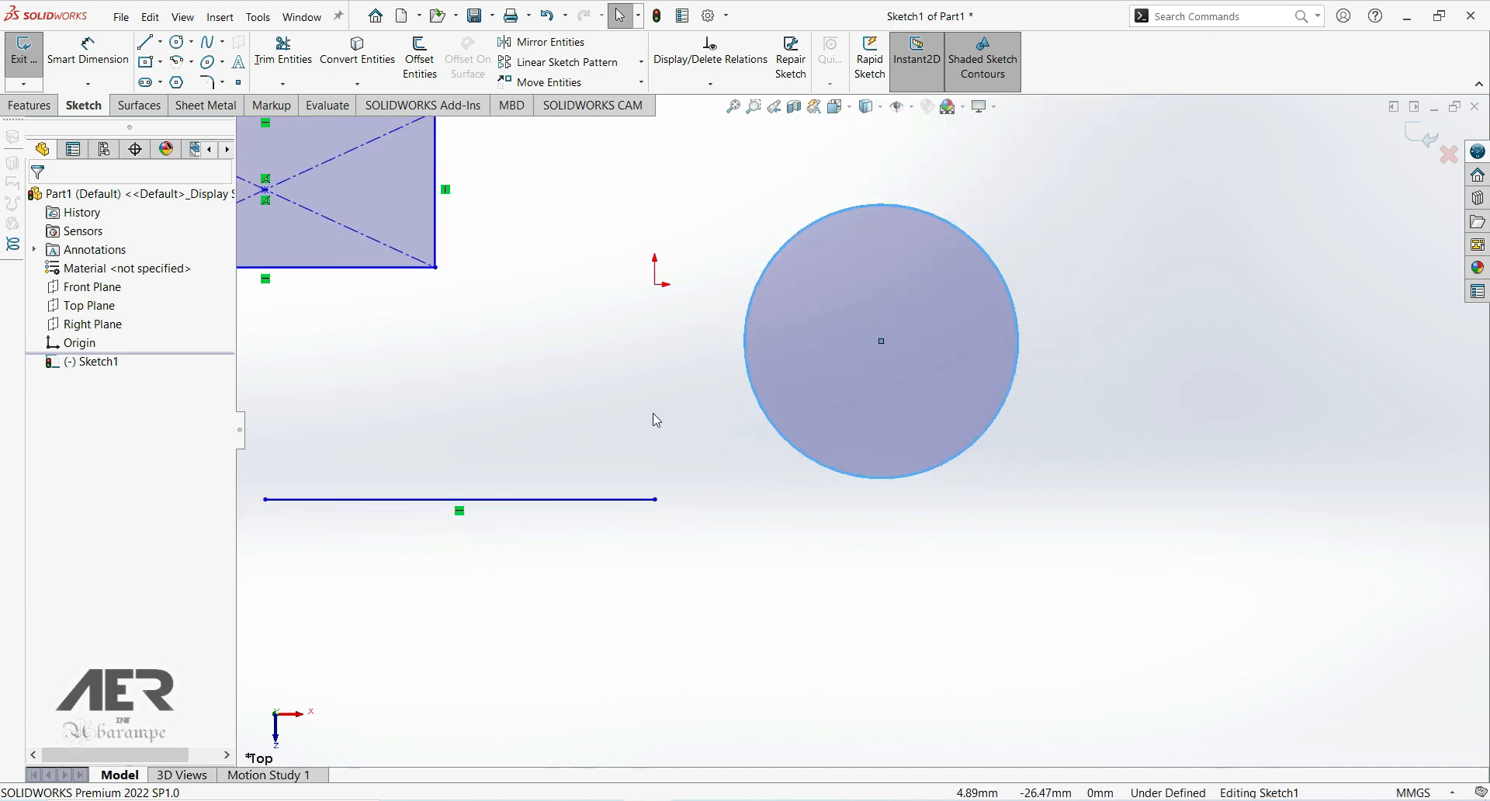
scroll(656, 419, up, 2)
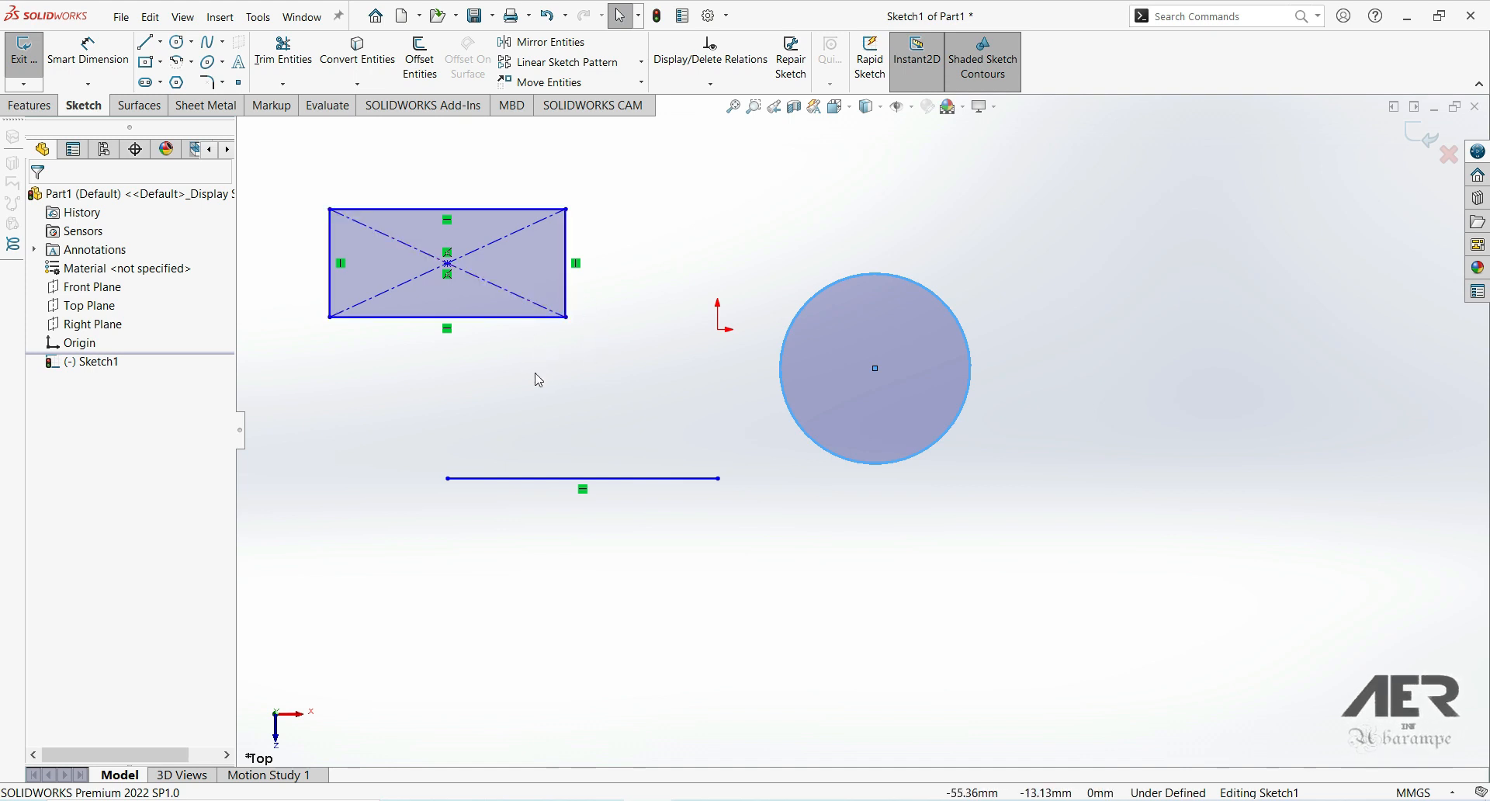
Zoom in on the rectangle's lower right corner and return to a view of the whole sketch.
scroll(492, 299, up, 1)
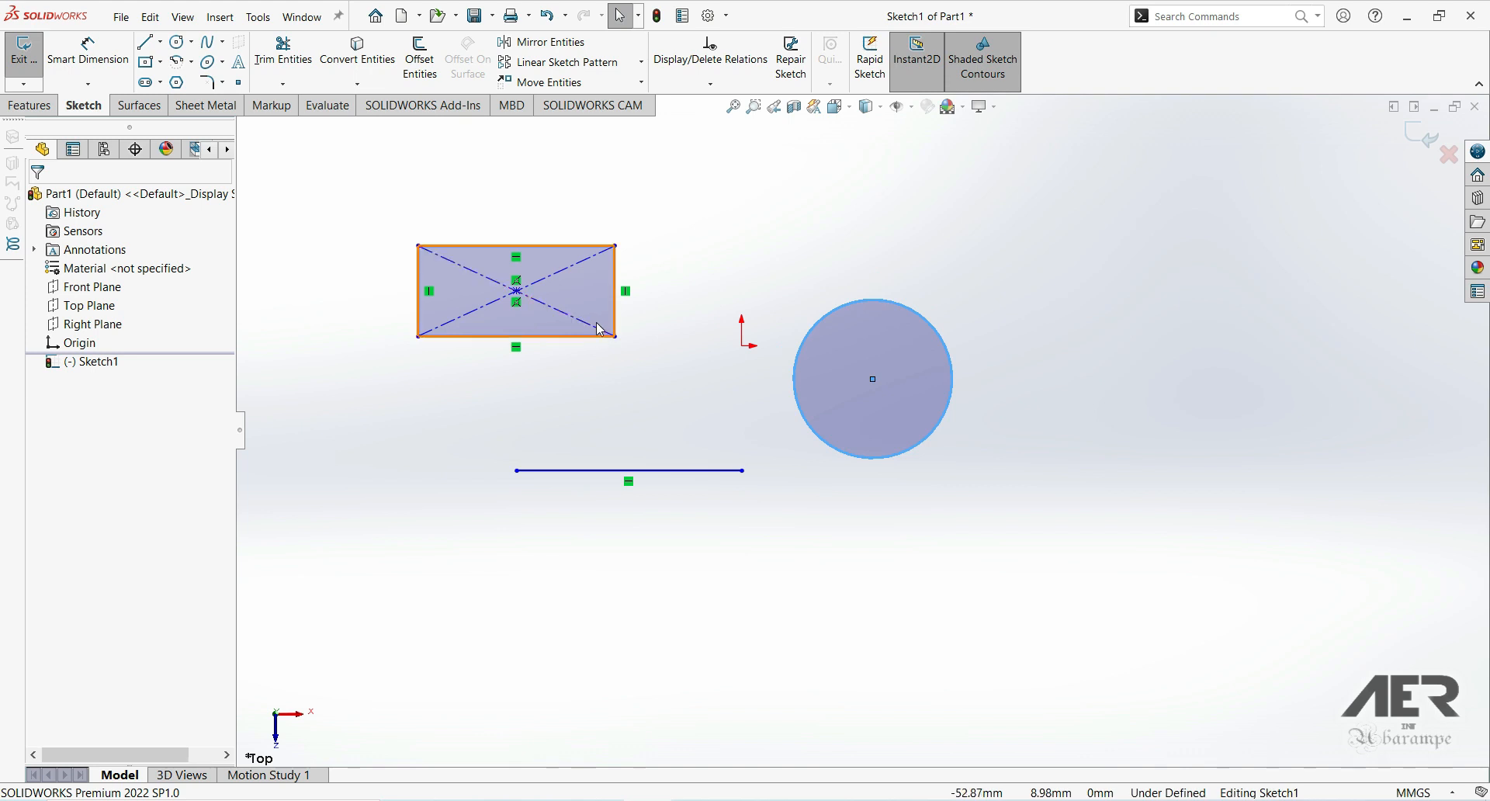
scroll(595, 327, down, 5)
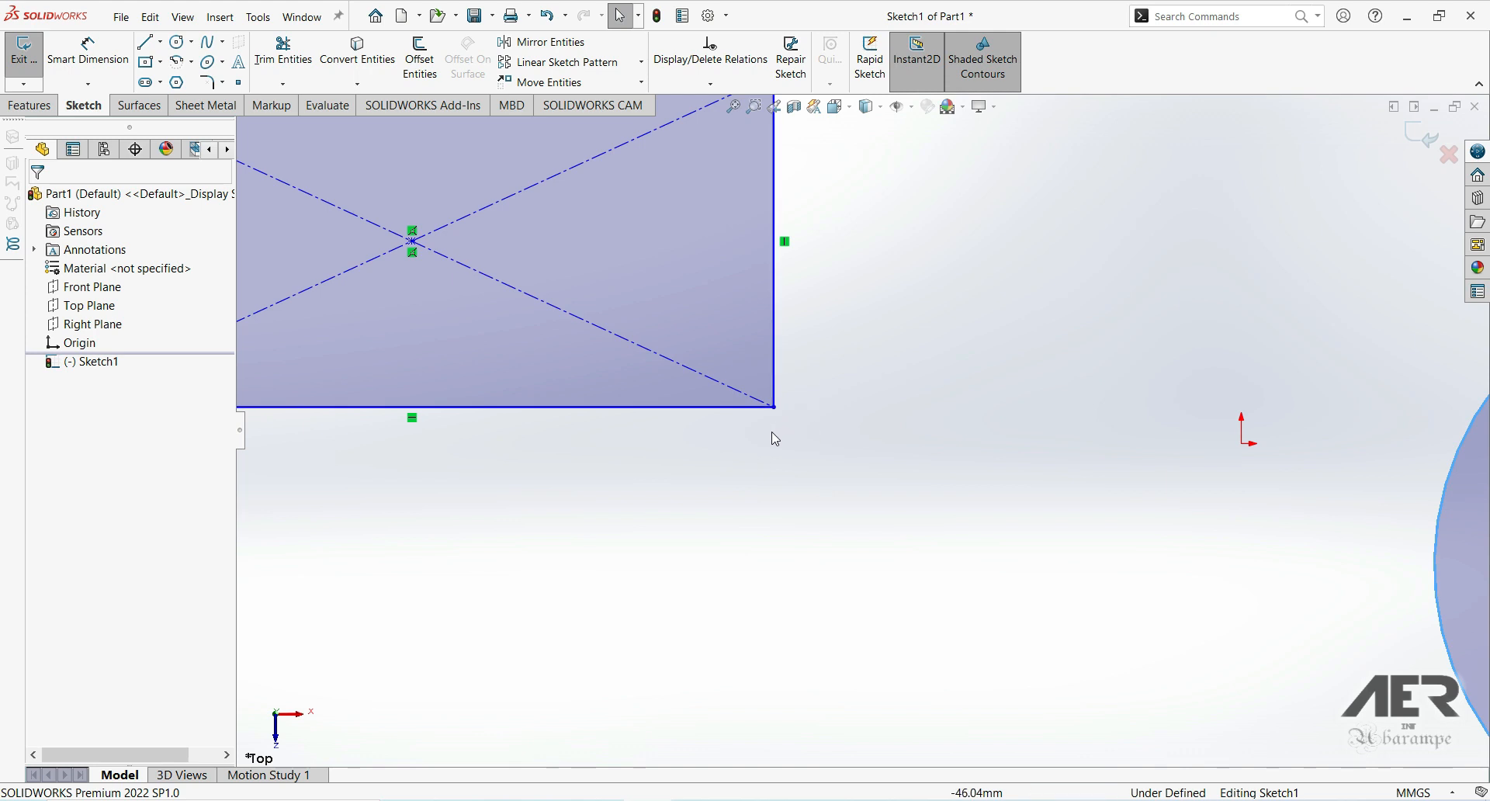
scroll(775, 438, up, 2)
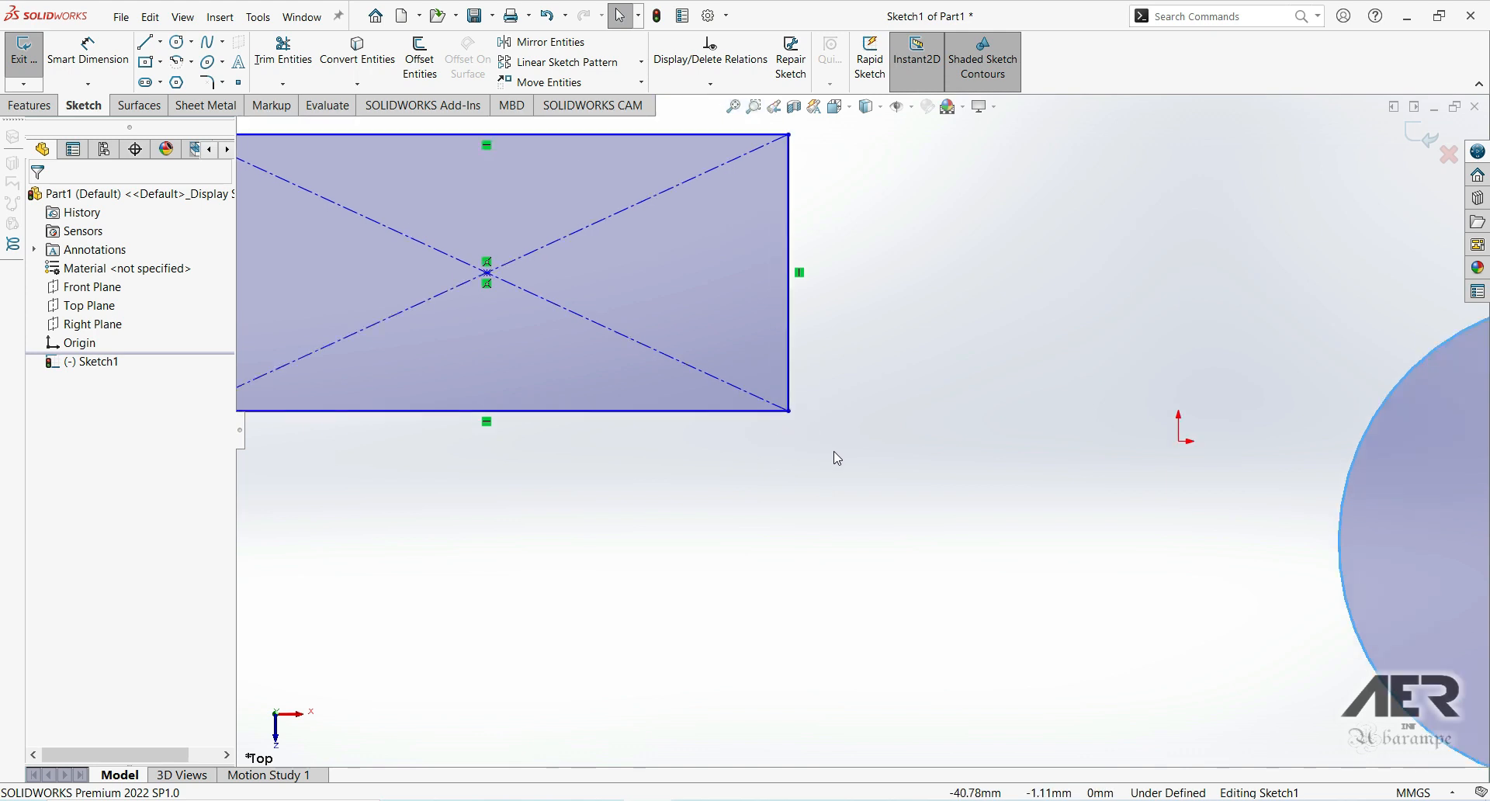
scroll(831, 477, up, 6)
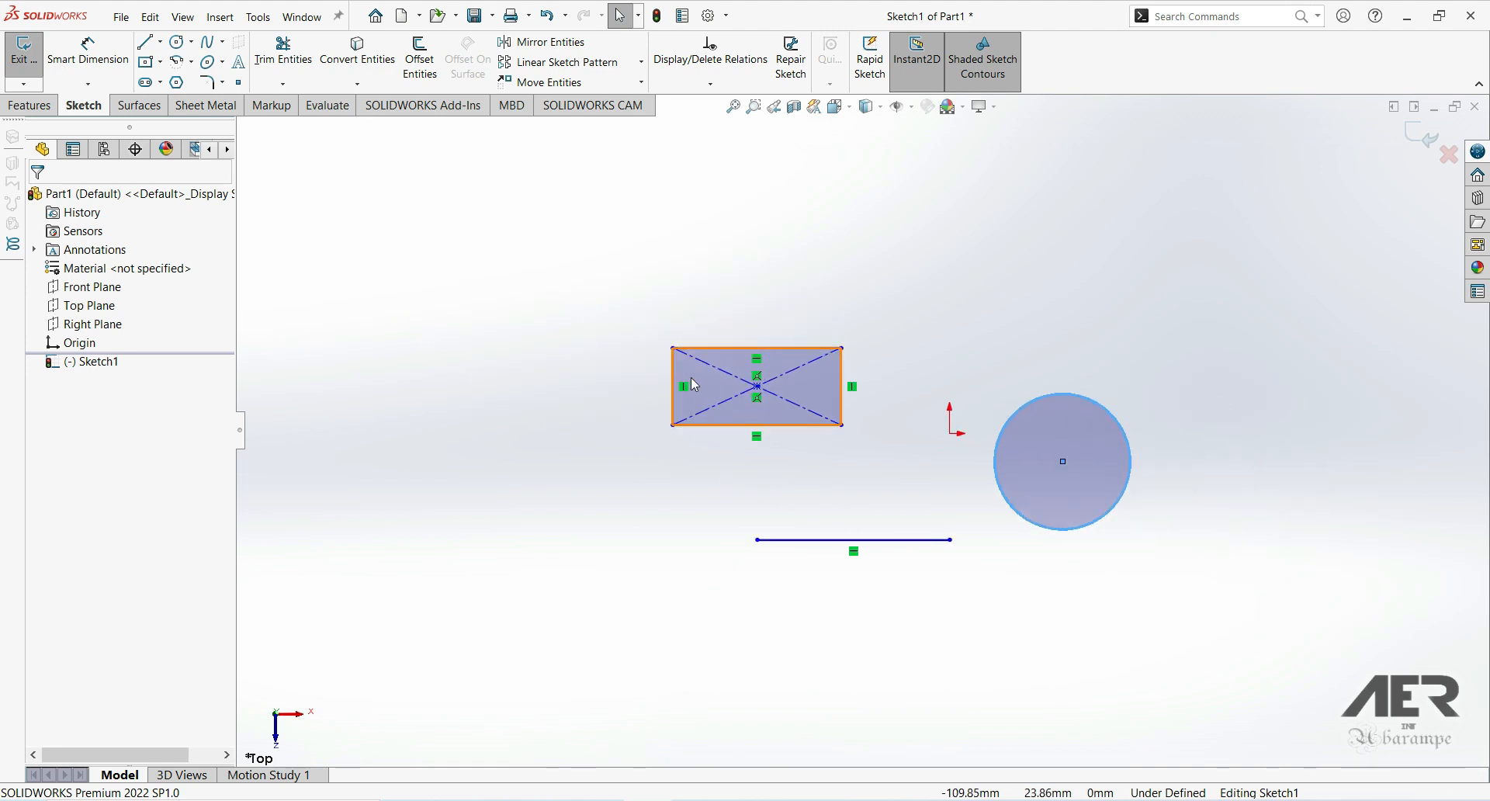
scroll(748, 450, down, 1)
scroll(1002, 517, down, 1)
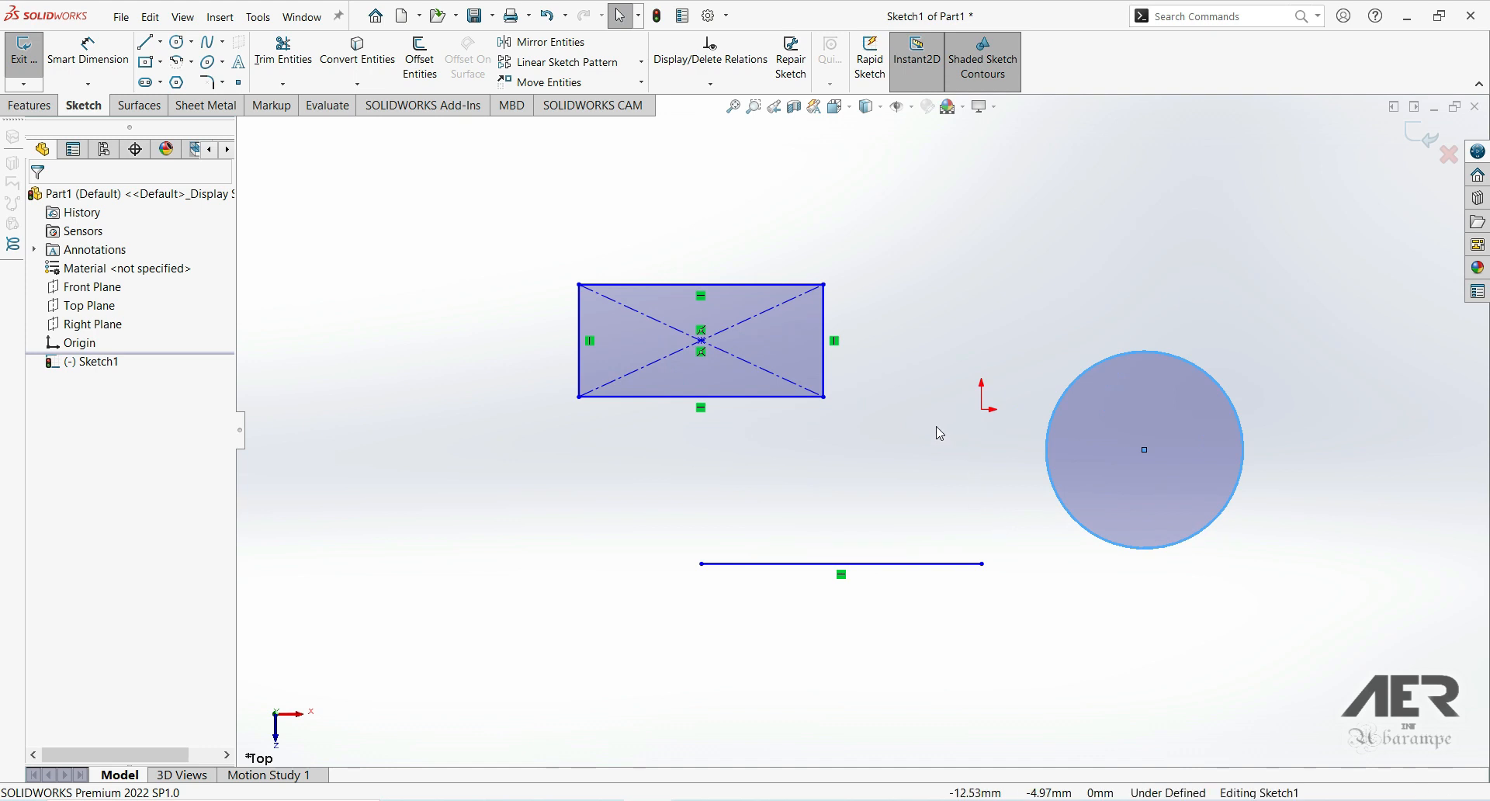
scroll(1013, 415, up, 2)
scroll(1089, 421, down, 1)
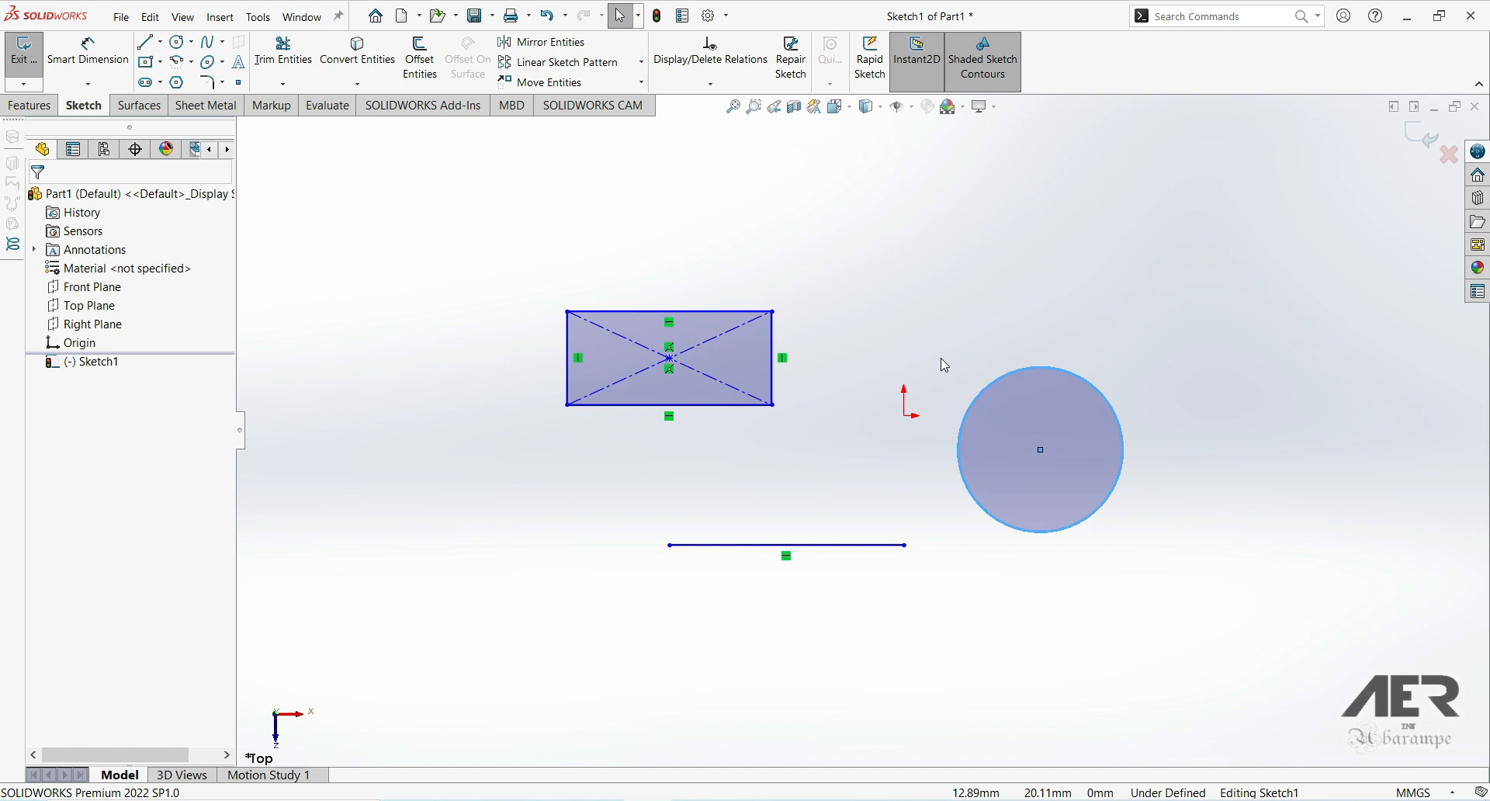
Orbit the view to see the flat sketch from a shallow 3D angle.
mouse_move(949, 368)
middle_down()
mouse_move(924, 373)
mouse_move(897, 481)
mouse_move(862, 406)
mouse_move(617, 487)
mouse_move(489, 565)
mouse_move(422, 585)
mouse_move(350, 568)
mouse_move(316, 492)
mouse_move(339, 409)
mouse_move(422, 386)
mouse_move(556, 469)
mouse_move(1081, 473)
mouse_move(1231, 409)
mouse_move(1324, 306)
mouse_move(1327, 230)
mouse_move(1031, 269)
mouse_move(867, 419)
mouse_move(798, 426)
mouse_move(729, 389)
mouse_move(658, 592)
mouse_move(692, 718)
mouse_move(905, 725)
mouse_move(1091, 505)
mouse_move(1038, 369)
mouse_move(854, 365)
mouse_move(708, 499)
mouse_move(801, 662)
mouse_move(1116, 711)
mouse_move(1180, 602)
mouse_move(1192, 498)
mouse_move(1145, 565)
mouse_move(1071, 548)
mouse_move(1094, 388)
mouse_move(1247, 393)
mouse_move(1246, 504)
mouse_move(1051, 634)
mouse_move(691, 631)
mouse_move(648, 551)
mouse_move(605, 179)
middle_up()
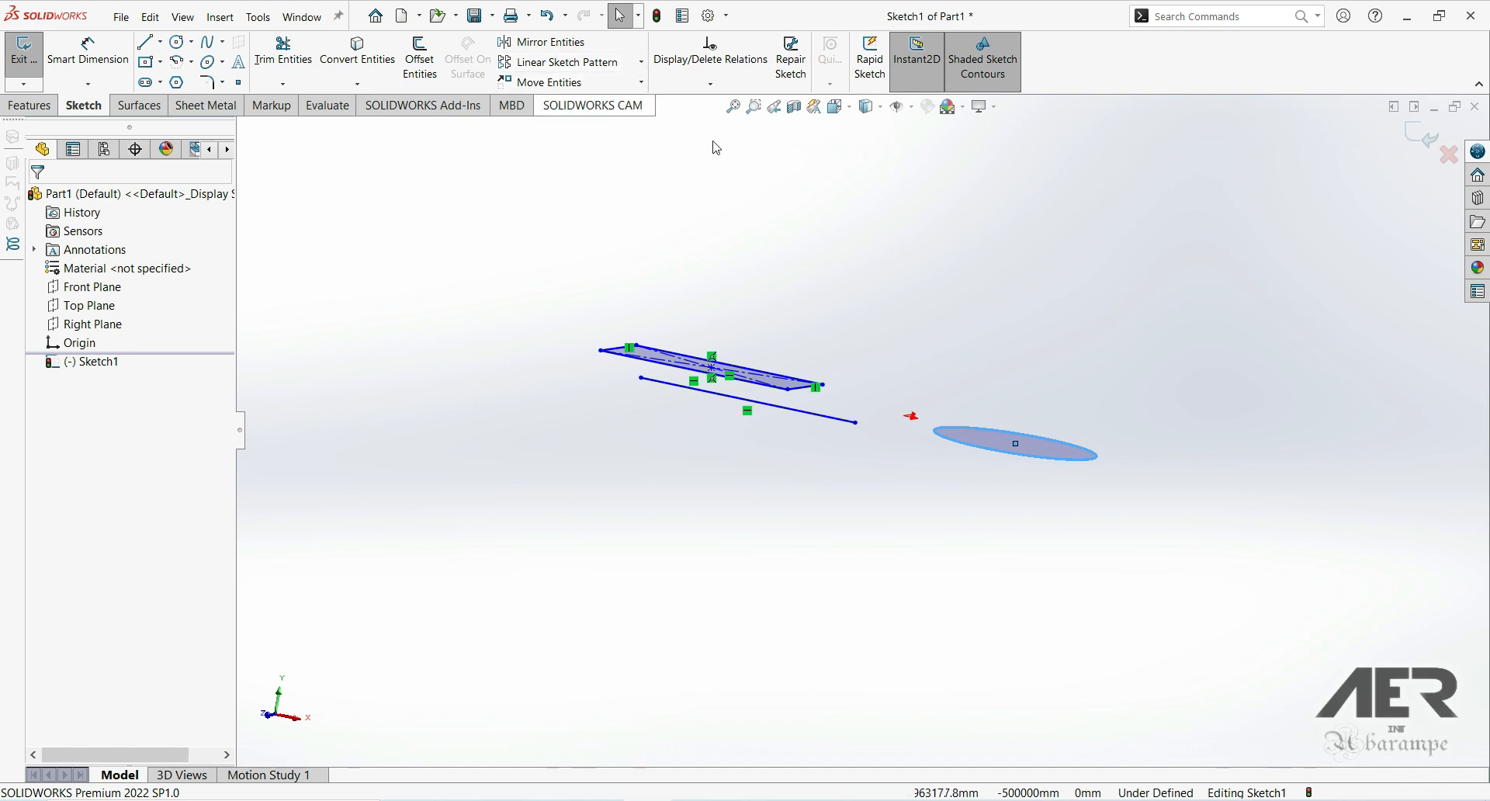
drag(699, 120, 1047, 129)
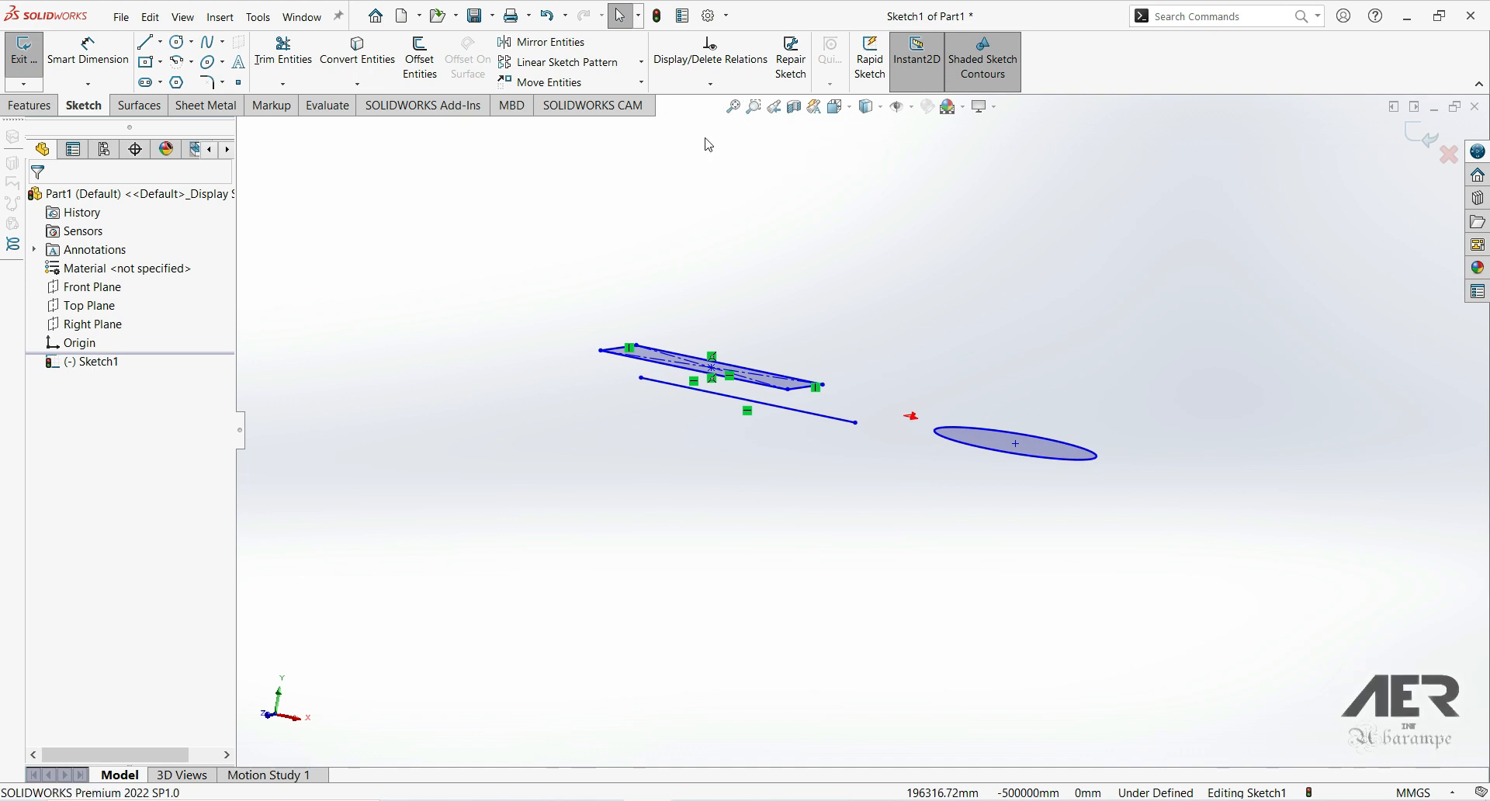
mouse_move(699, 131)
mouse_down()
mouse_move(1024, 136)
mouse_move(1060, 125)
mouse_move(1061, 94)
mouse_move(1057, 118)
mouse_up()
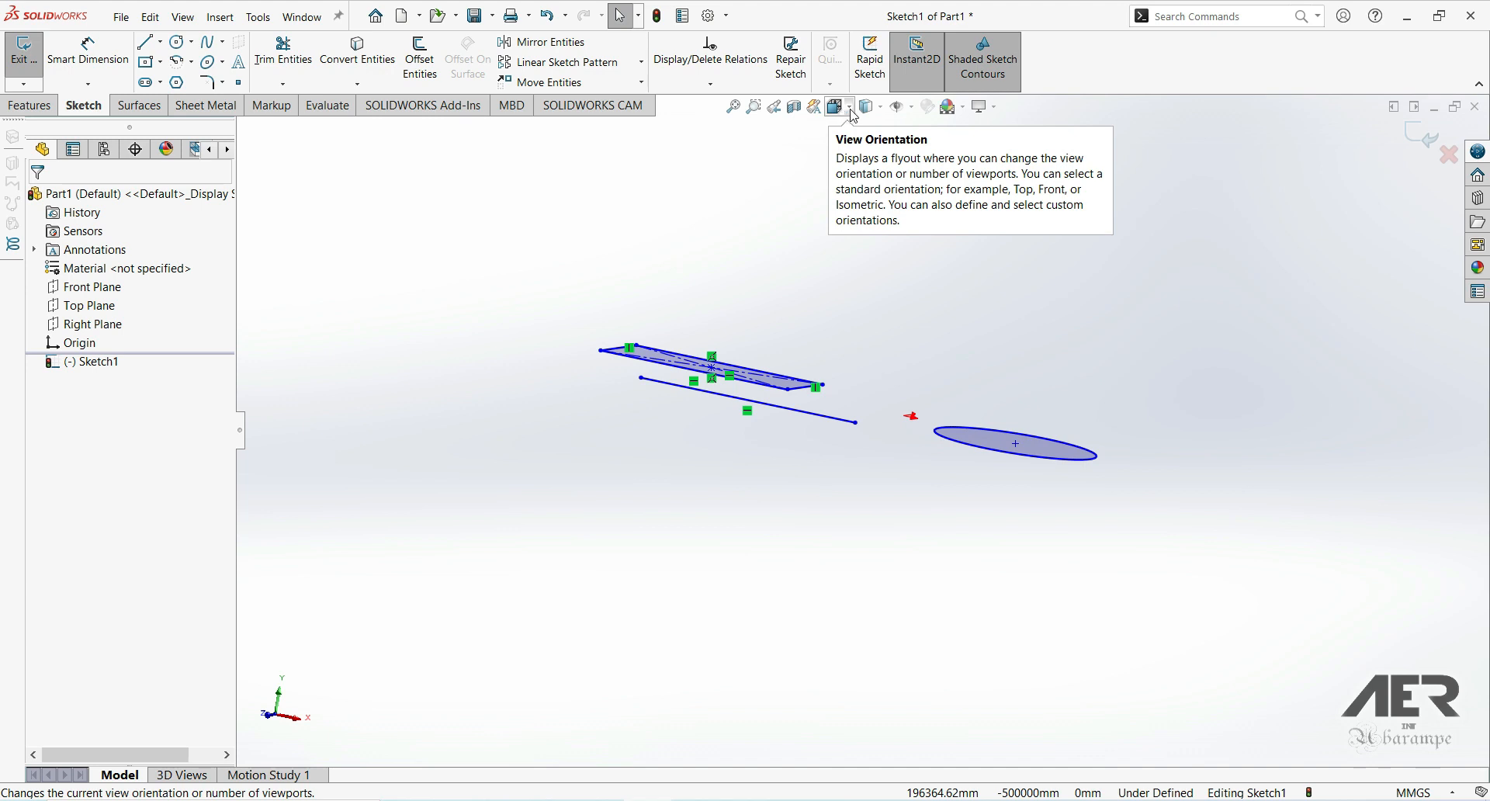
Rotate the view selector cube to inspect its faces and set the view to the Top orientation through its top face.
click(854, 117)
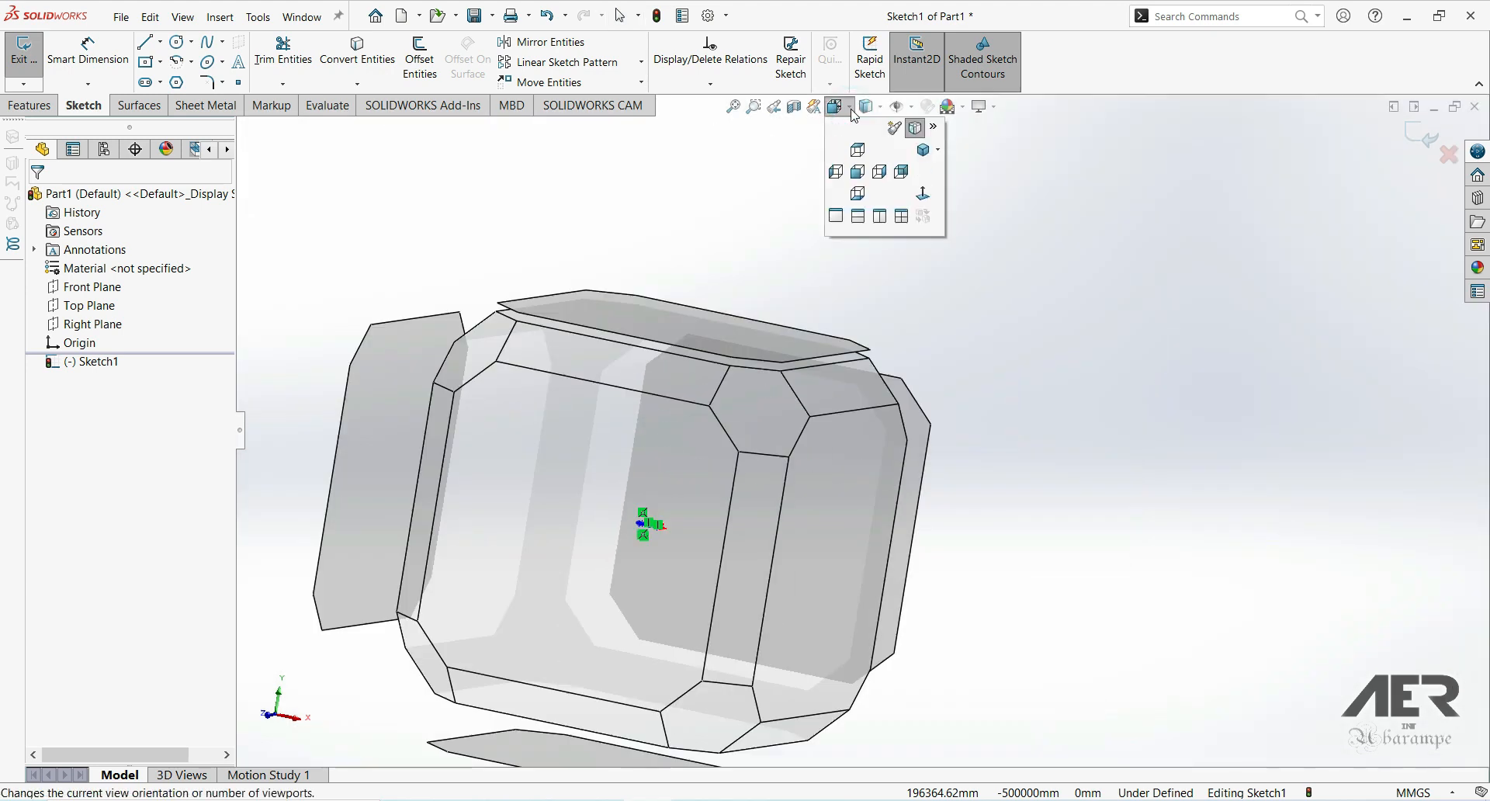
mouse_move(809, 555)
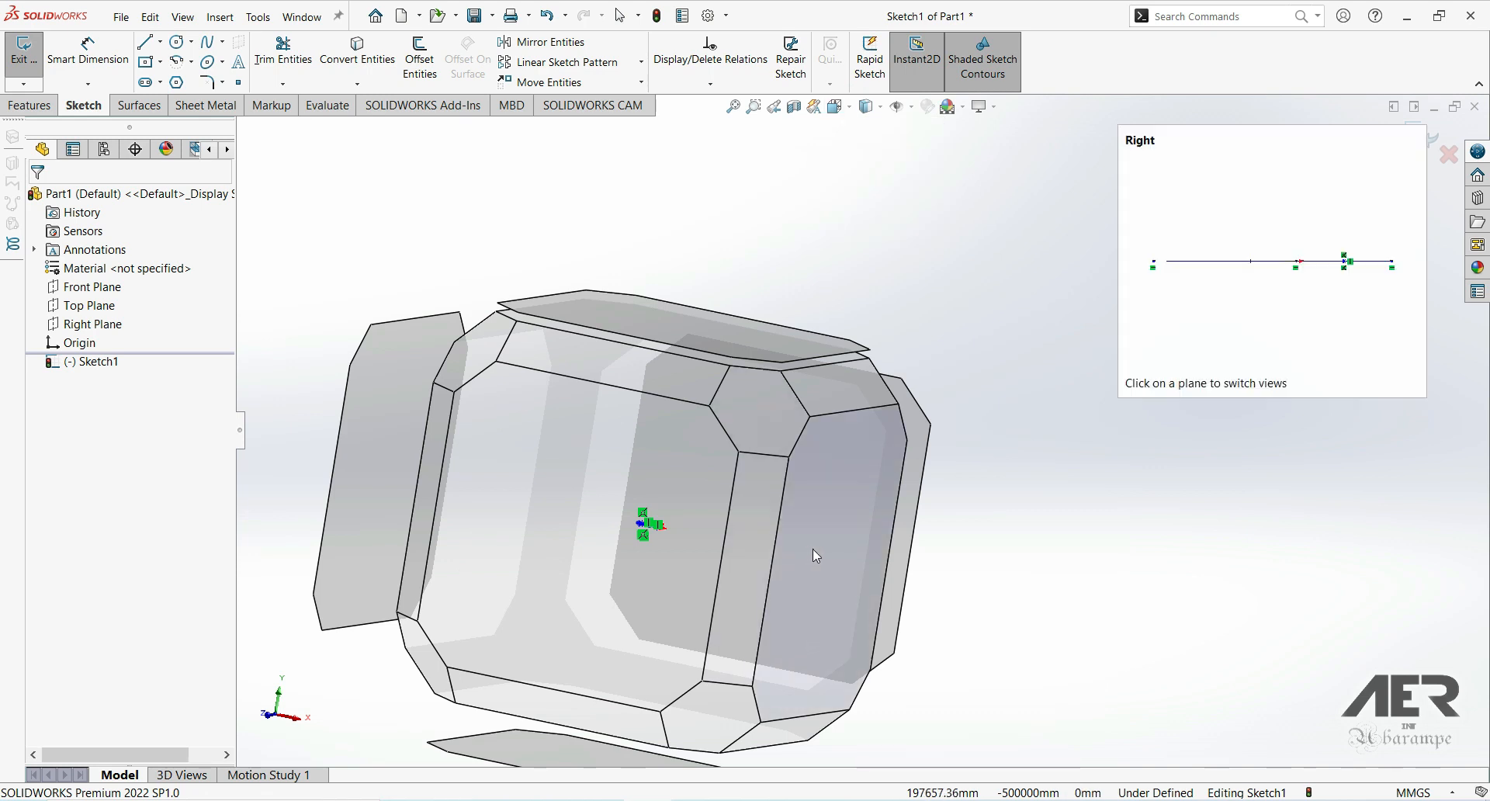
click(799, 551)
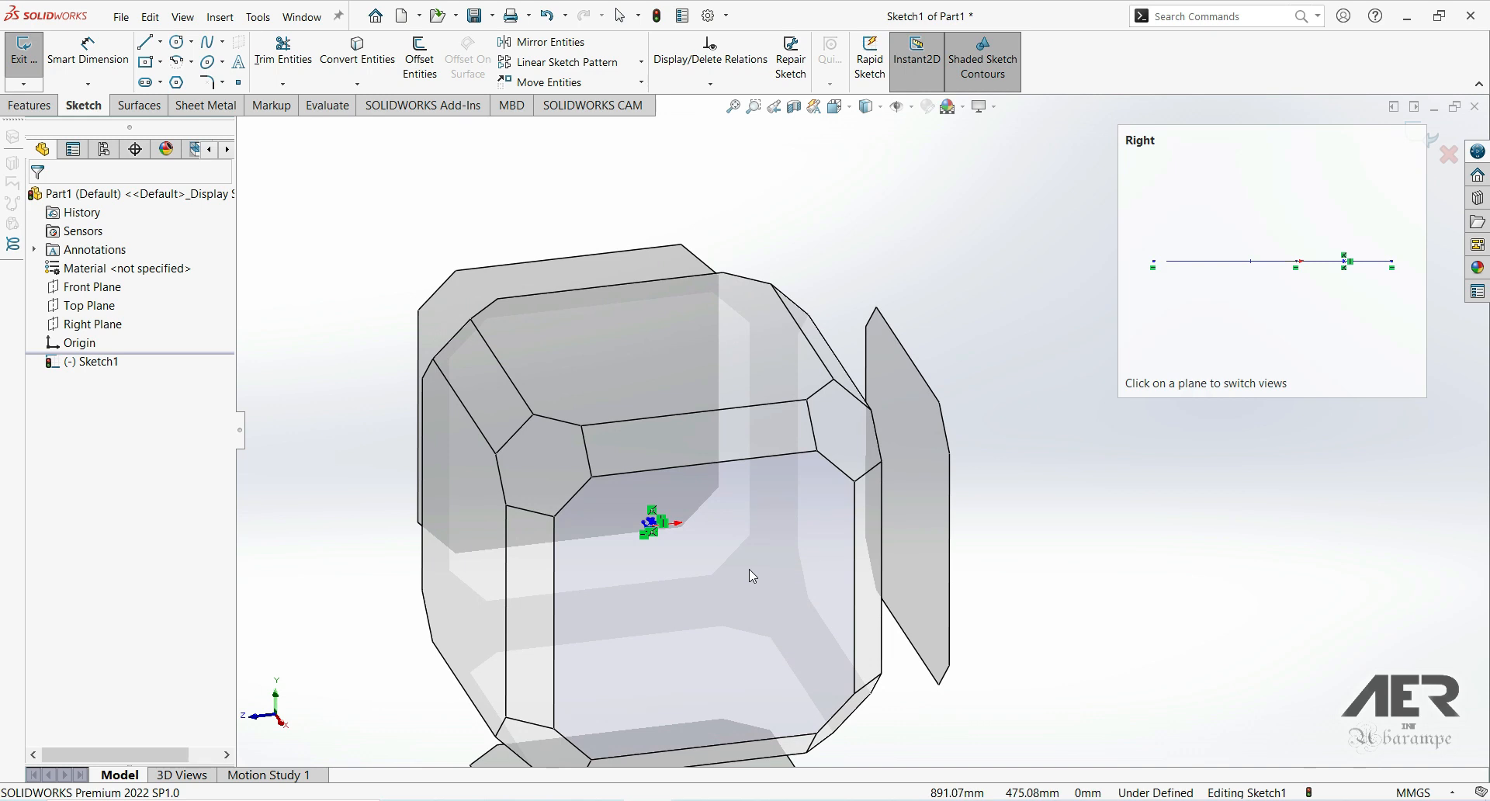
click(709, 358)
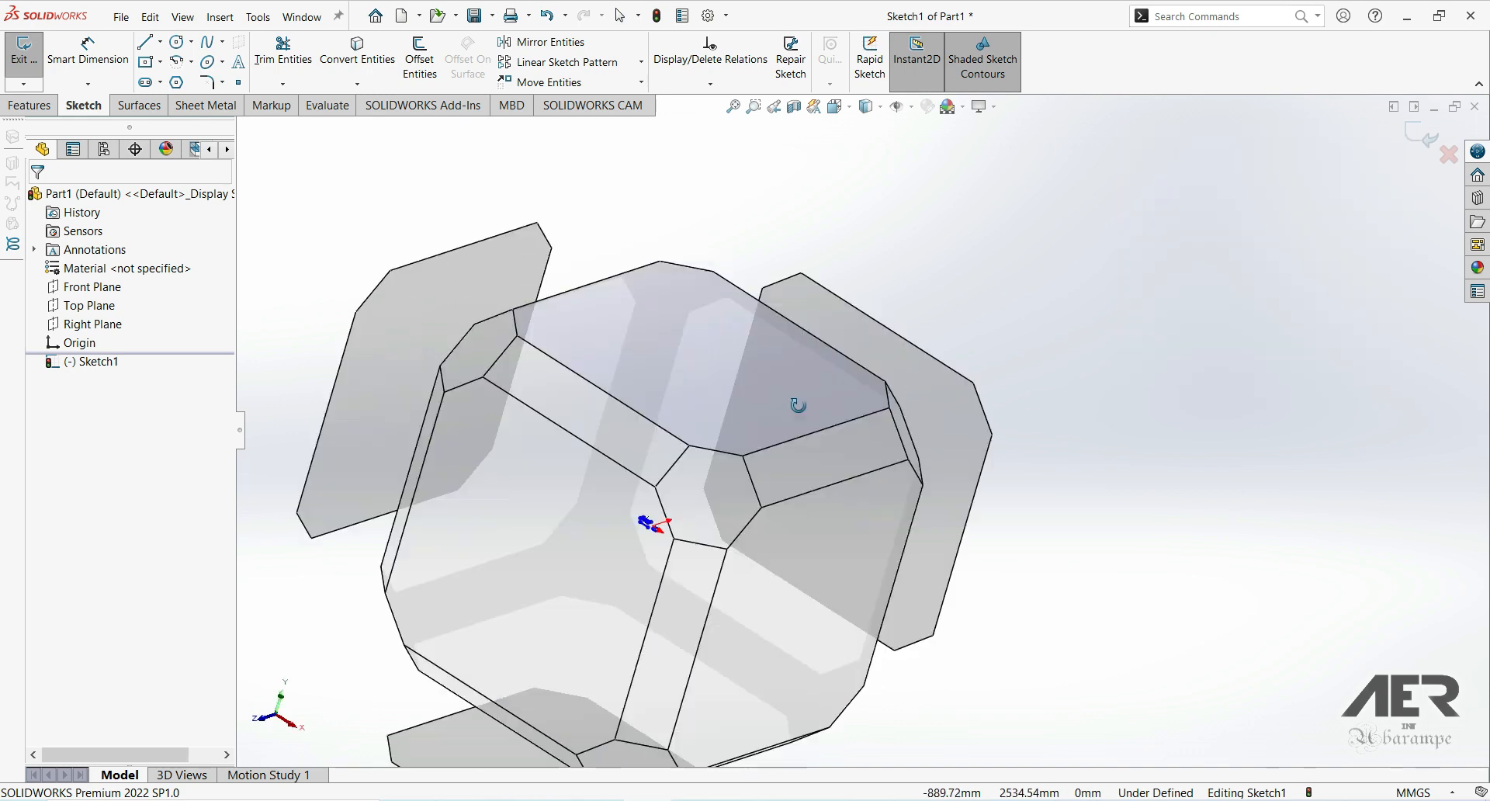
mouse_move(759, 449)
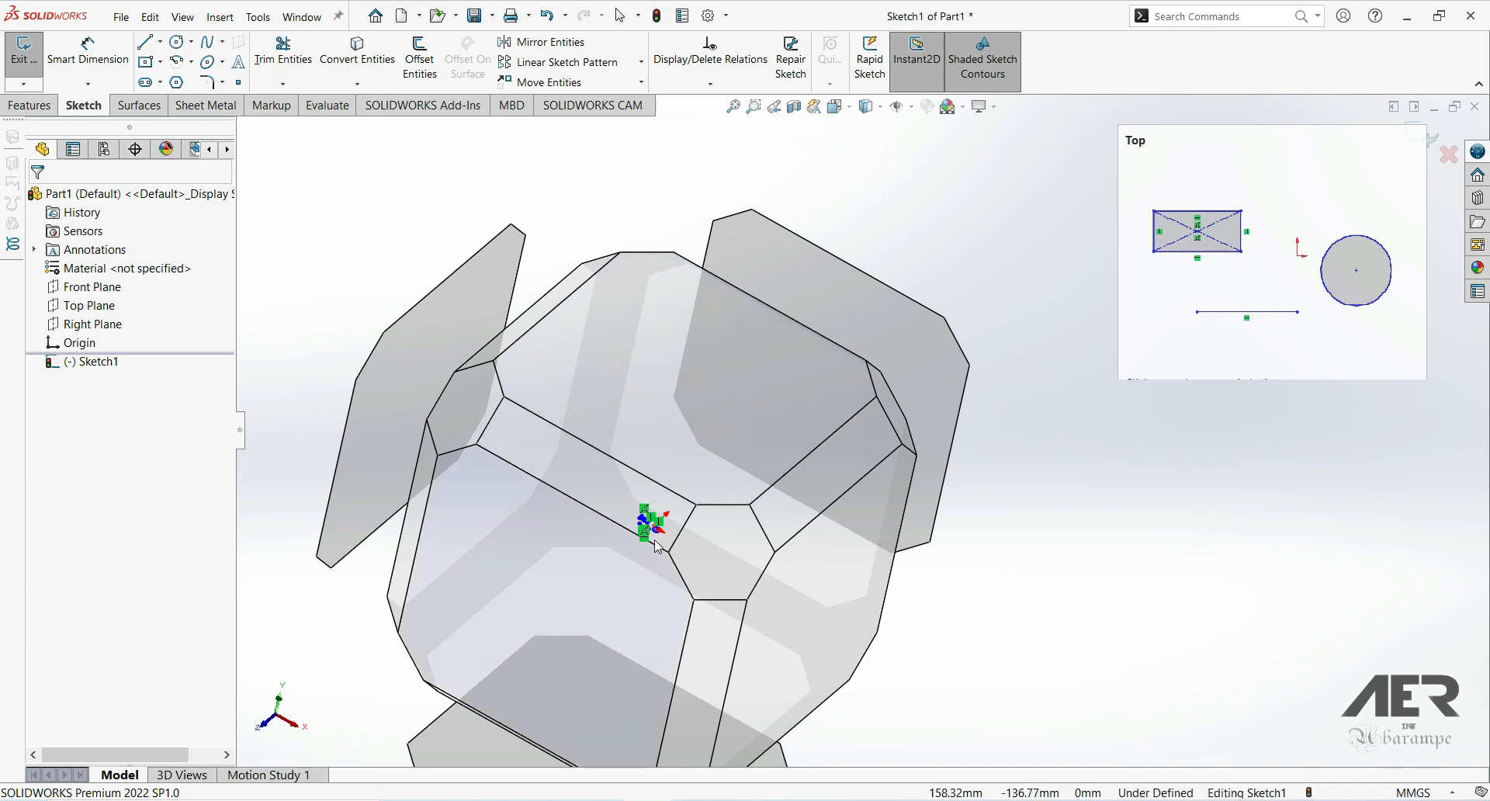
click(735, 441)
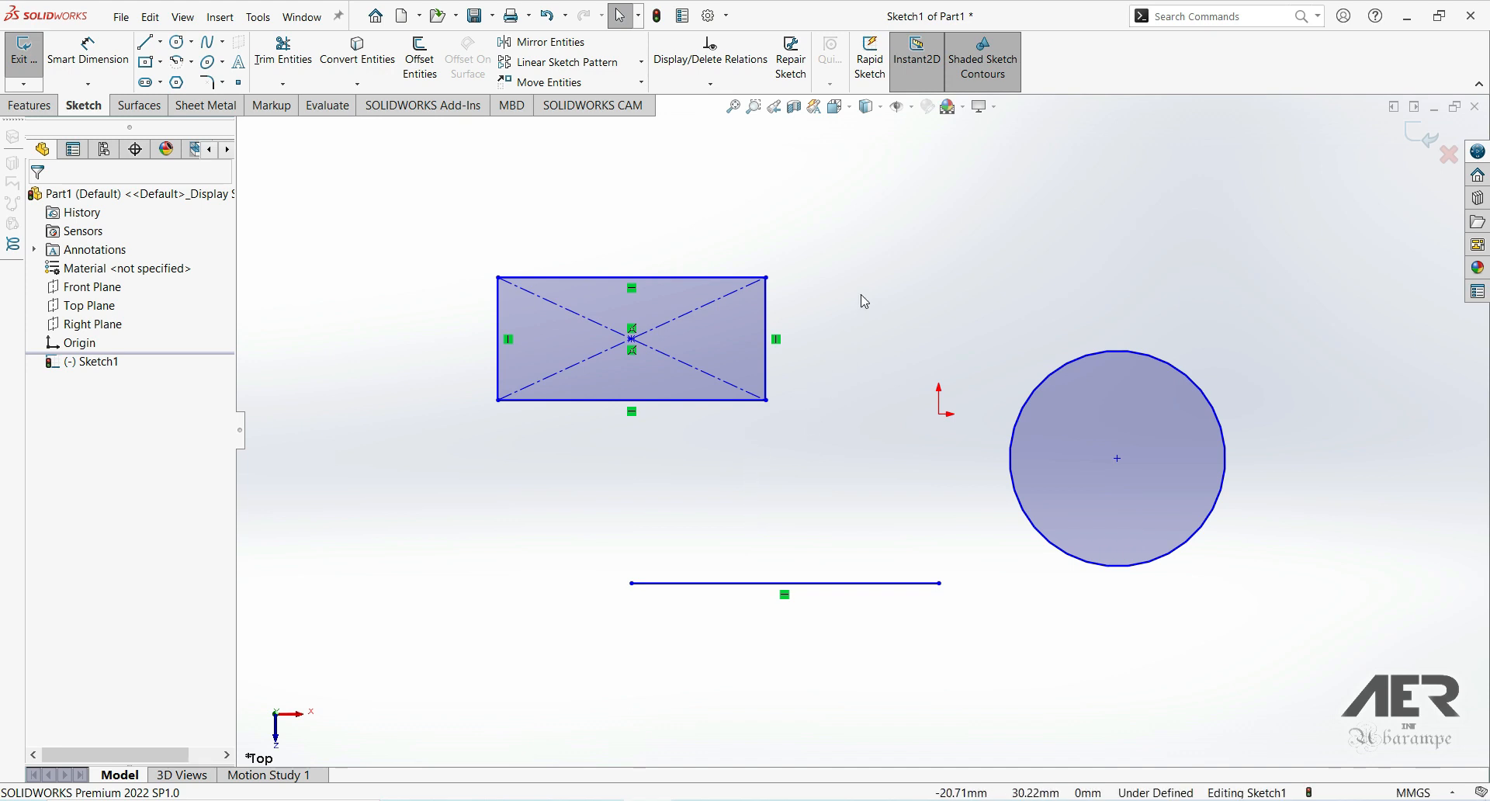
Orient the view Normal To the sketch, flip it to the Bottom view, and flip it back to the Top view.
click(851, 111)
click(845, 110)
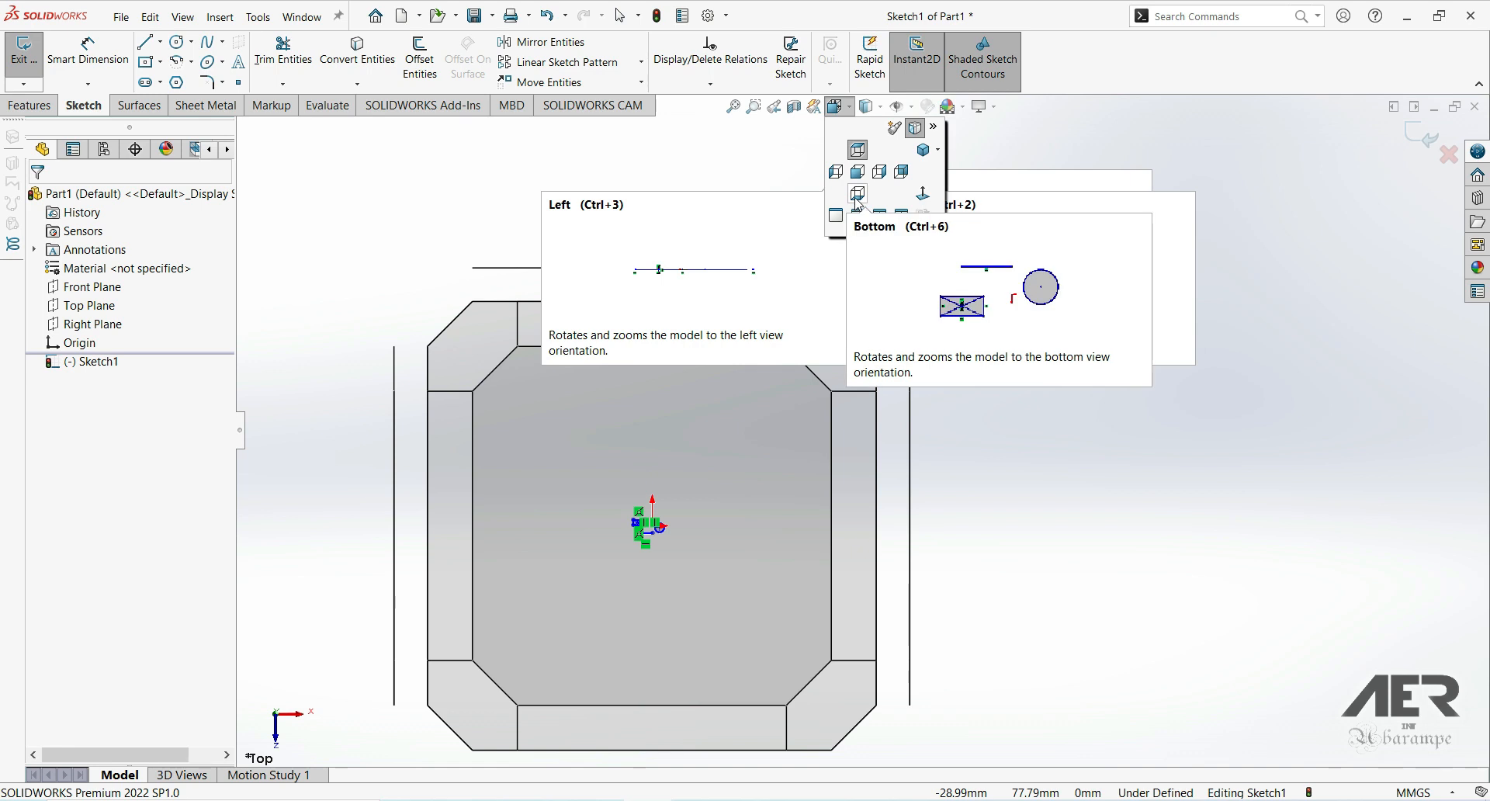
click(922, 194)
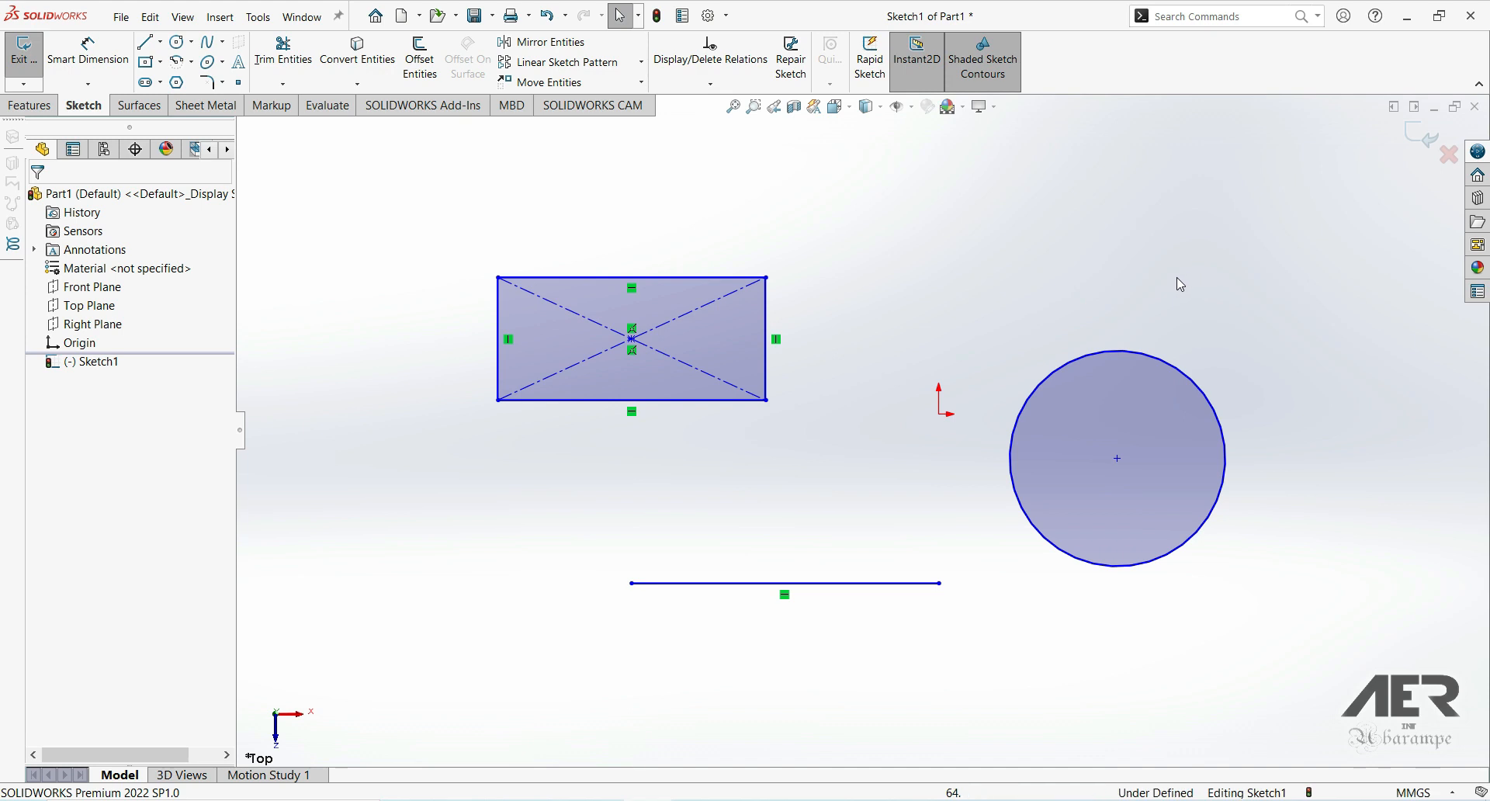
click(838, 108)
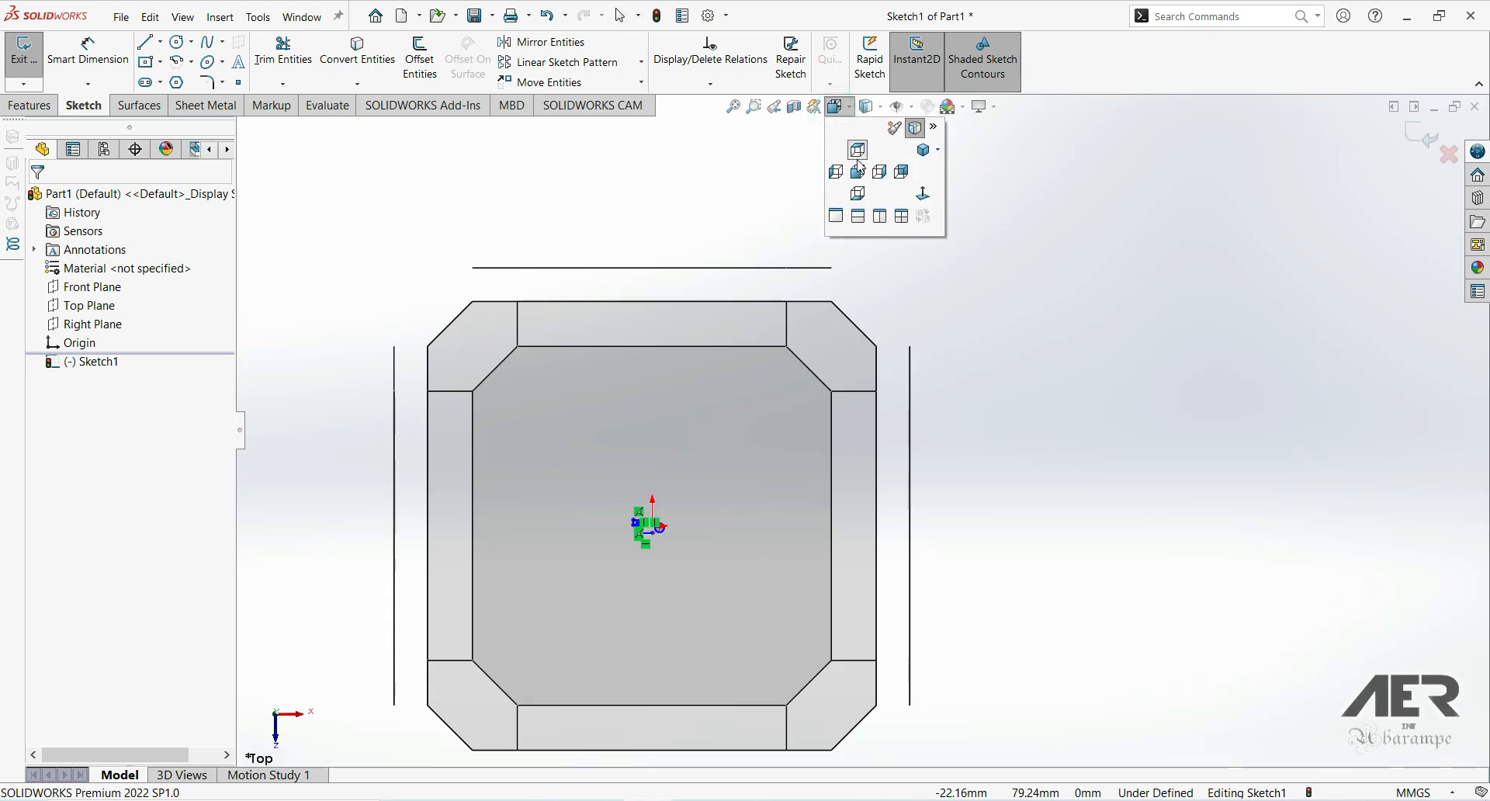
click(930, 202)
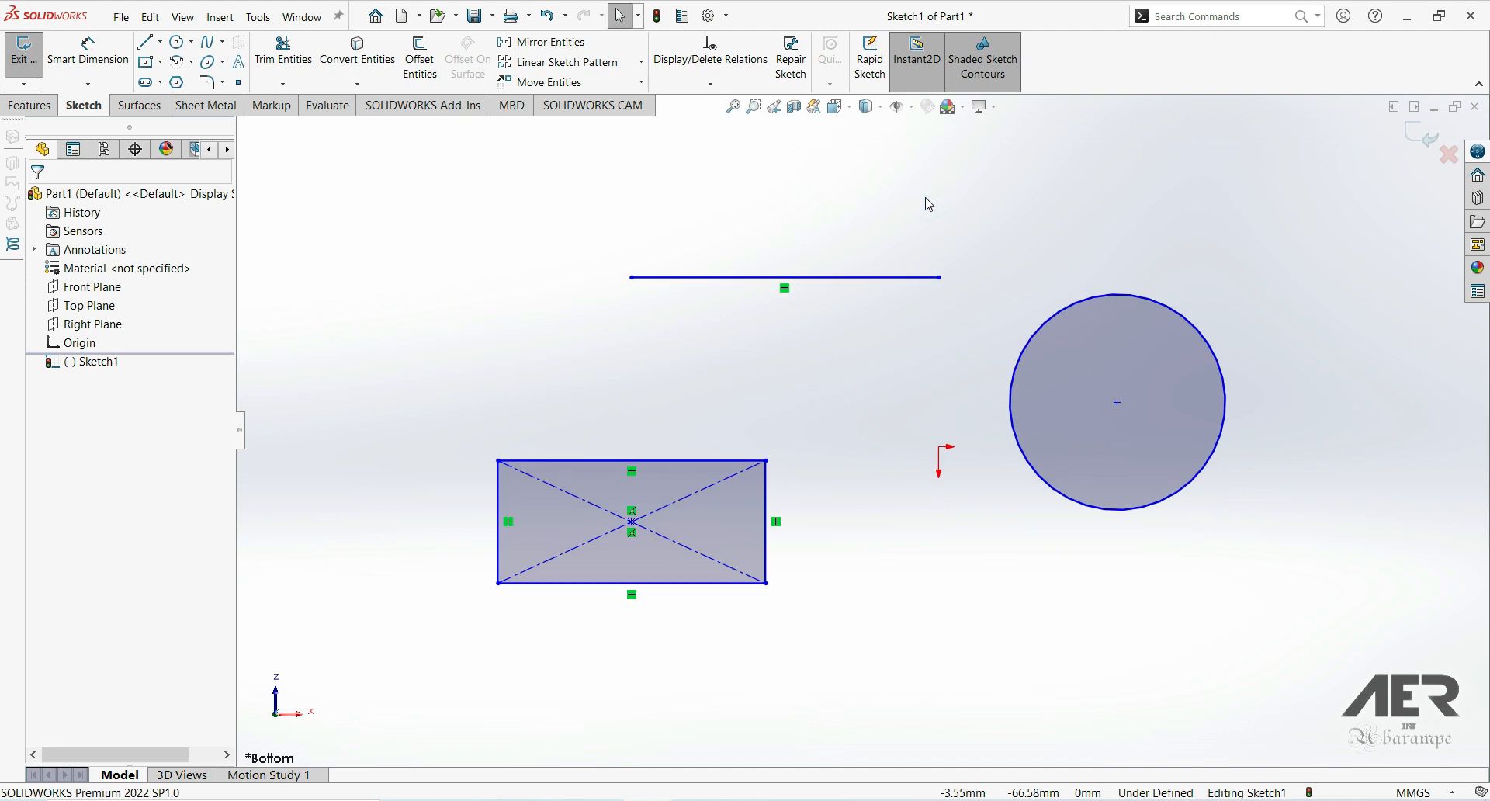
click(852, 113)
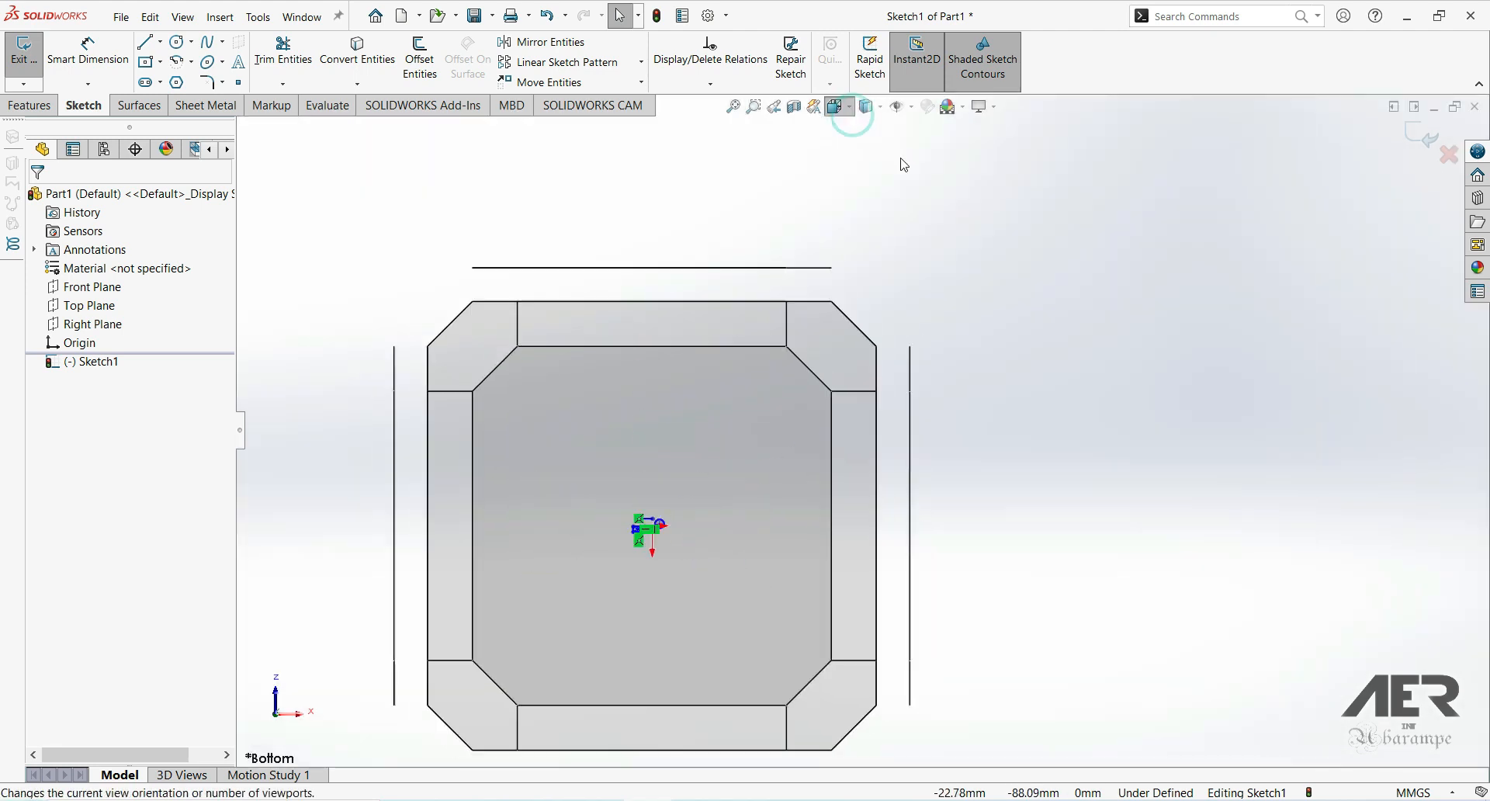
click(928, 201)
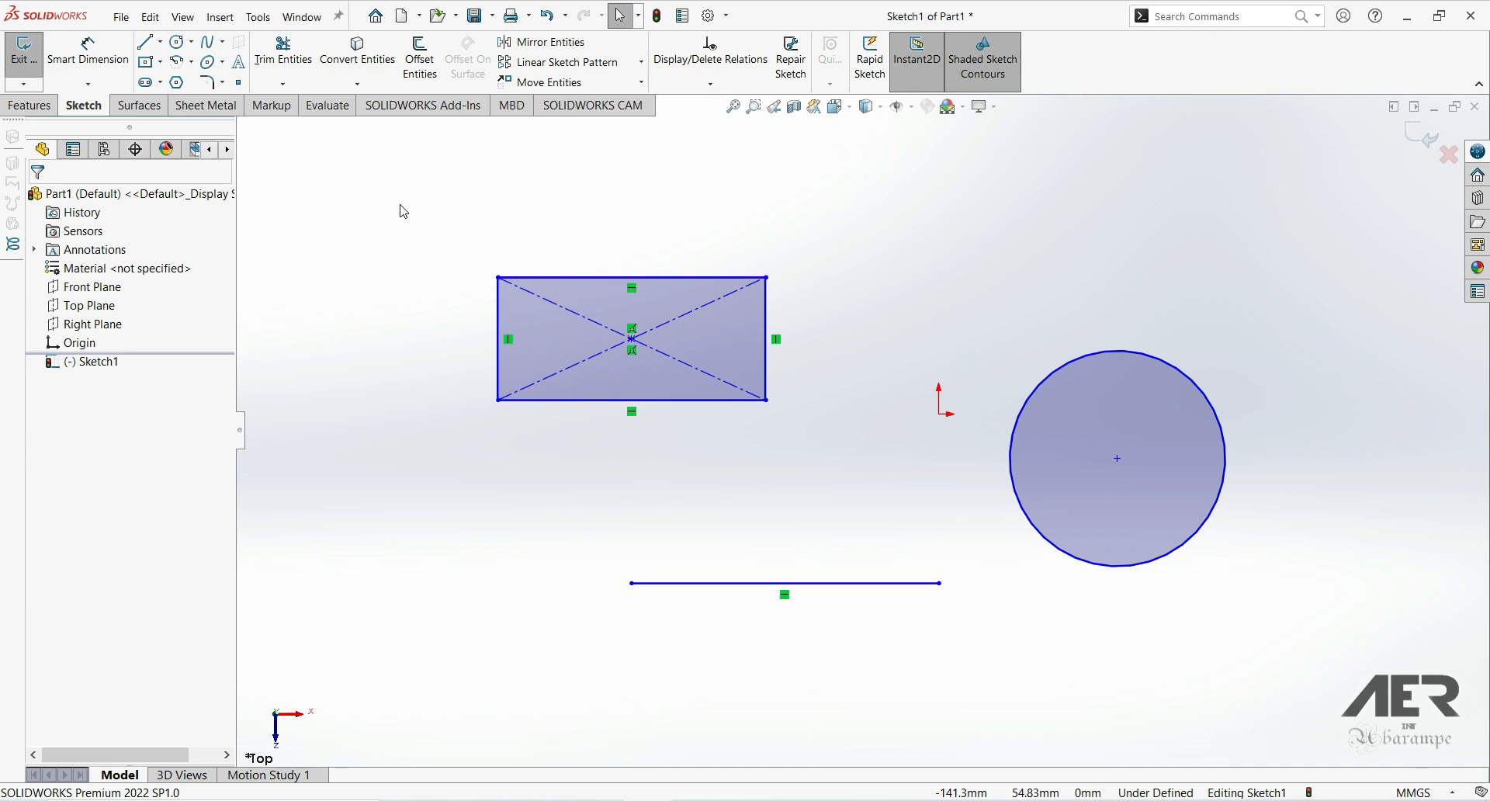
Practise box-selecting the rectangle, line and circle together in one window, clearing the selection at the end.
mouse_move(397, 200)
mouse_down()
mouse_move(712, 509)
mouse_move(1269, 693)
mouse_move(1385, 700)
mouse_up()
scroll(920, 561, up, 2)
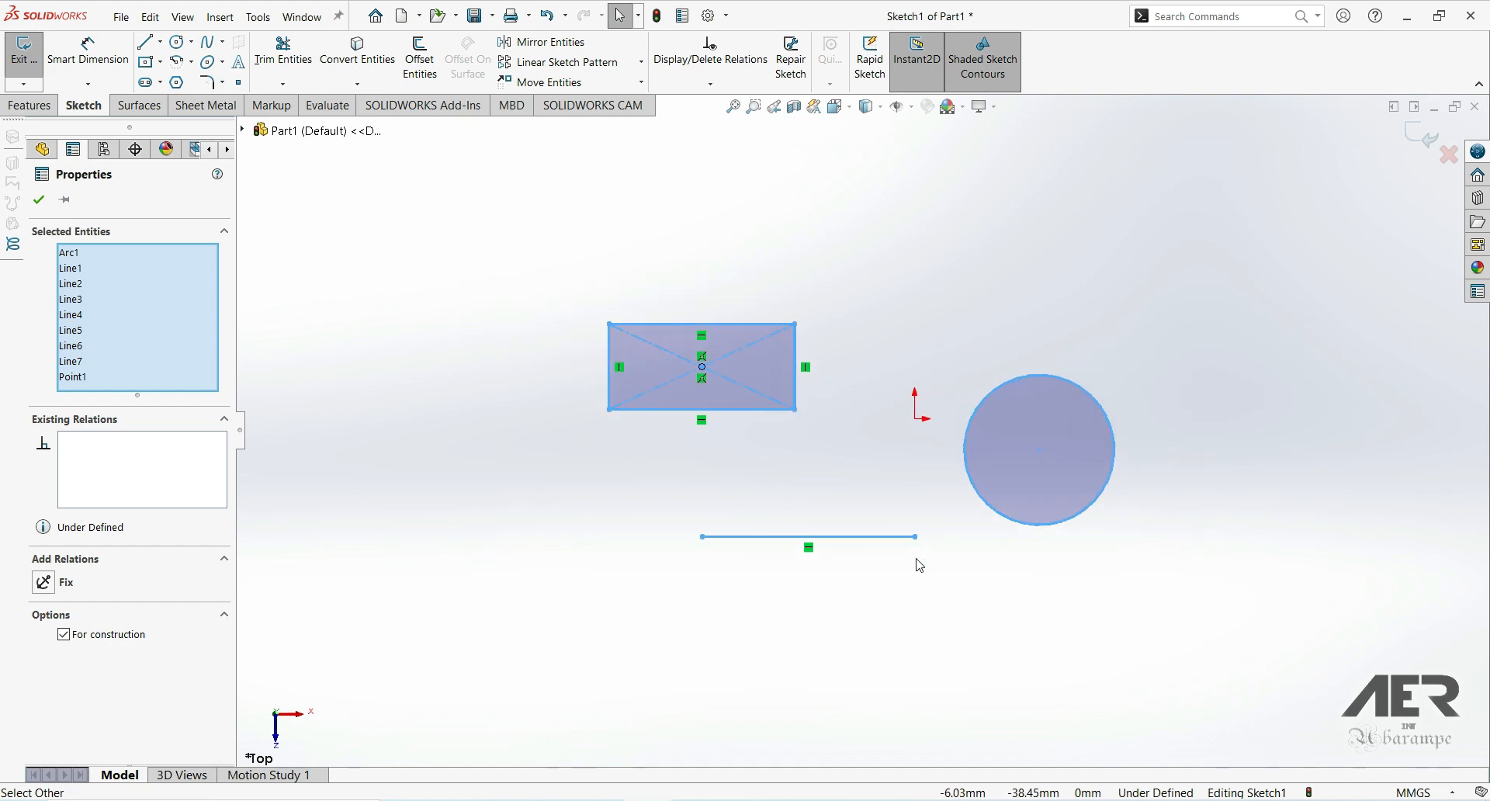
scroll(1031, 570, down, 1)
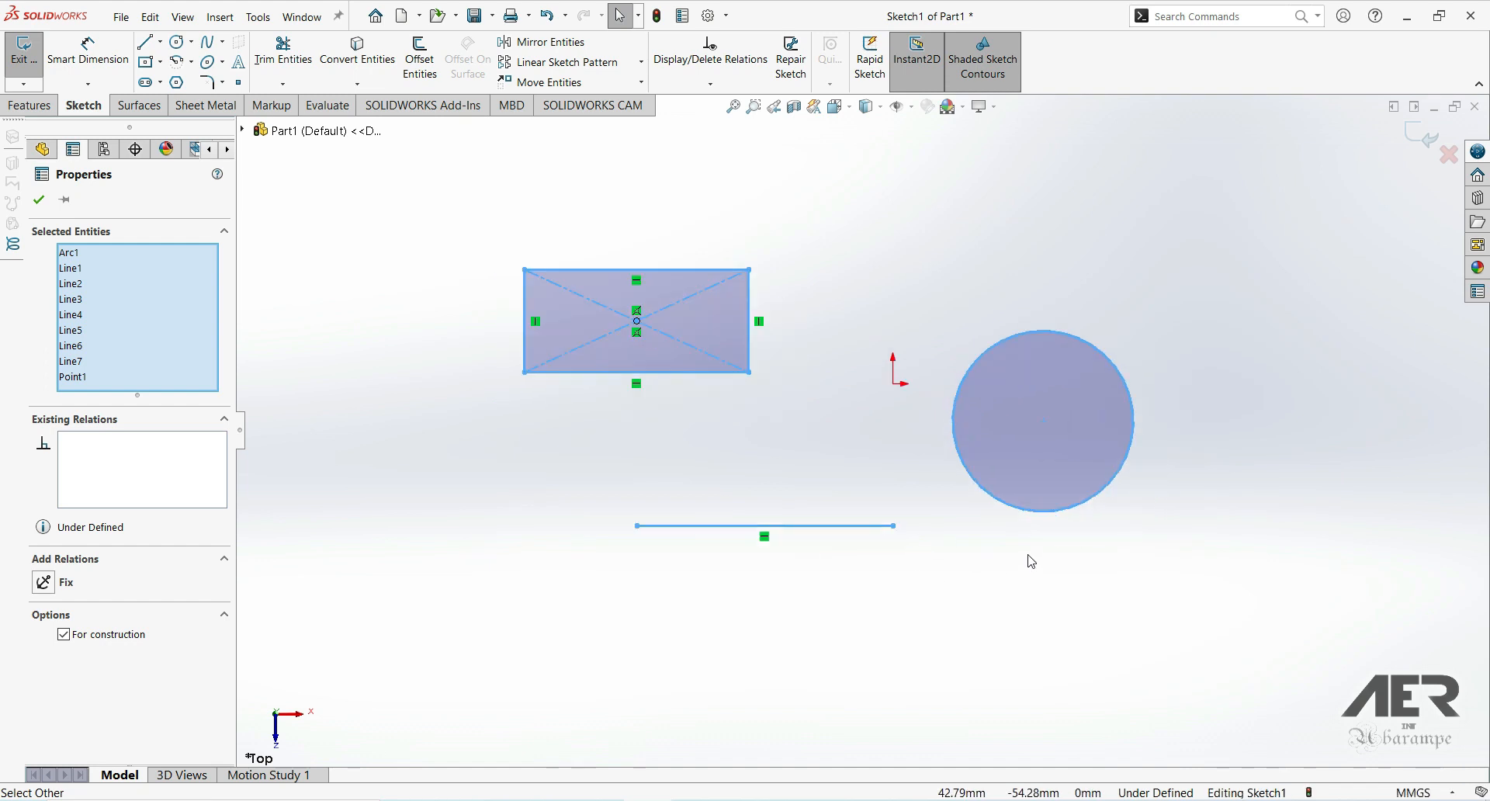
drag(458, 181, 1250, 653)
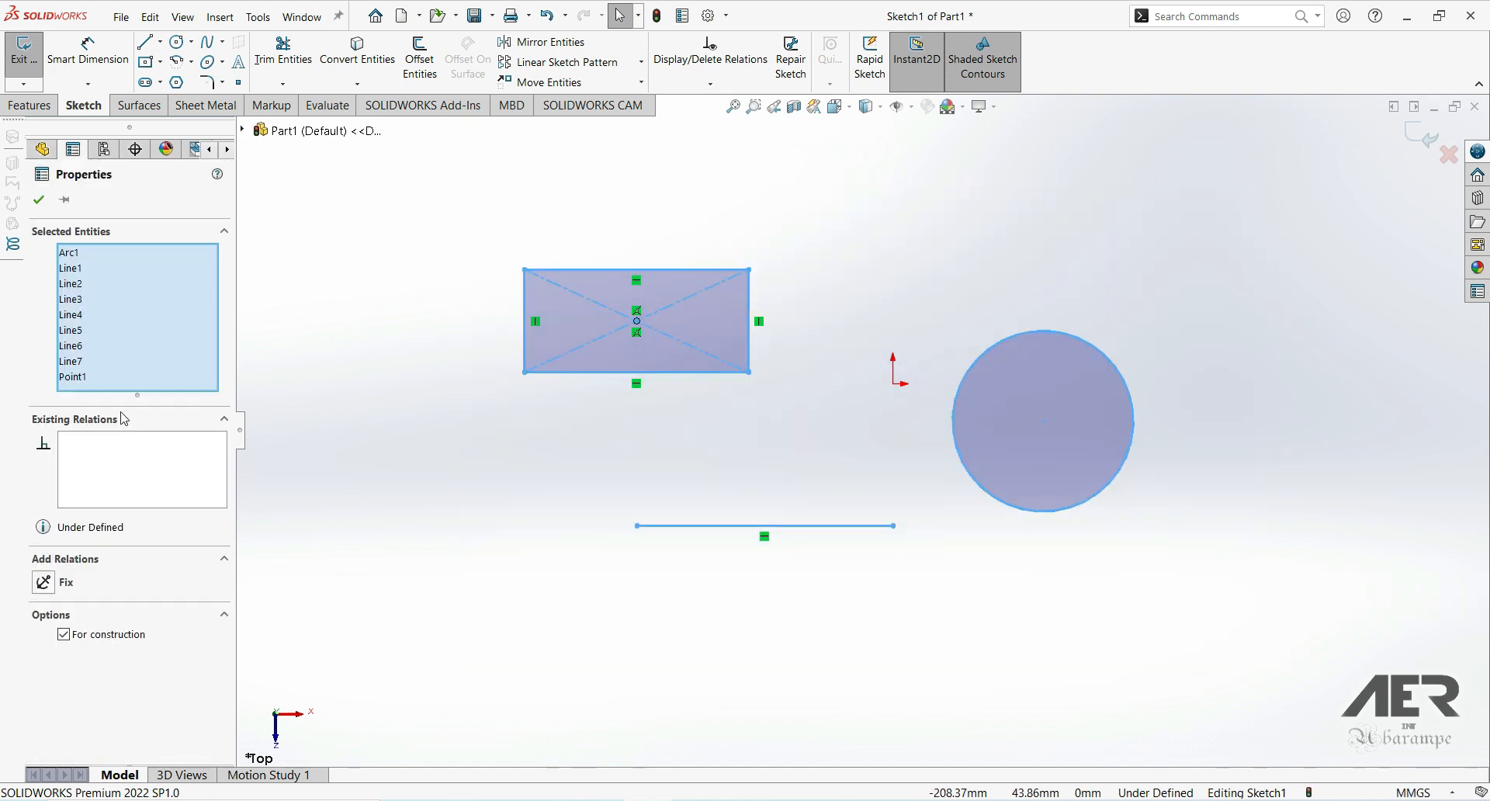
click(424, 223)
scroll(429, 226, up, 1)
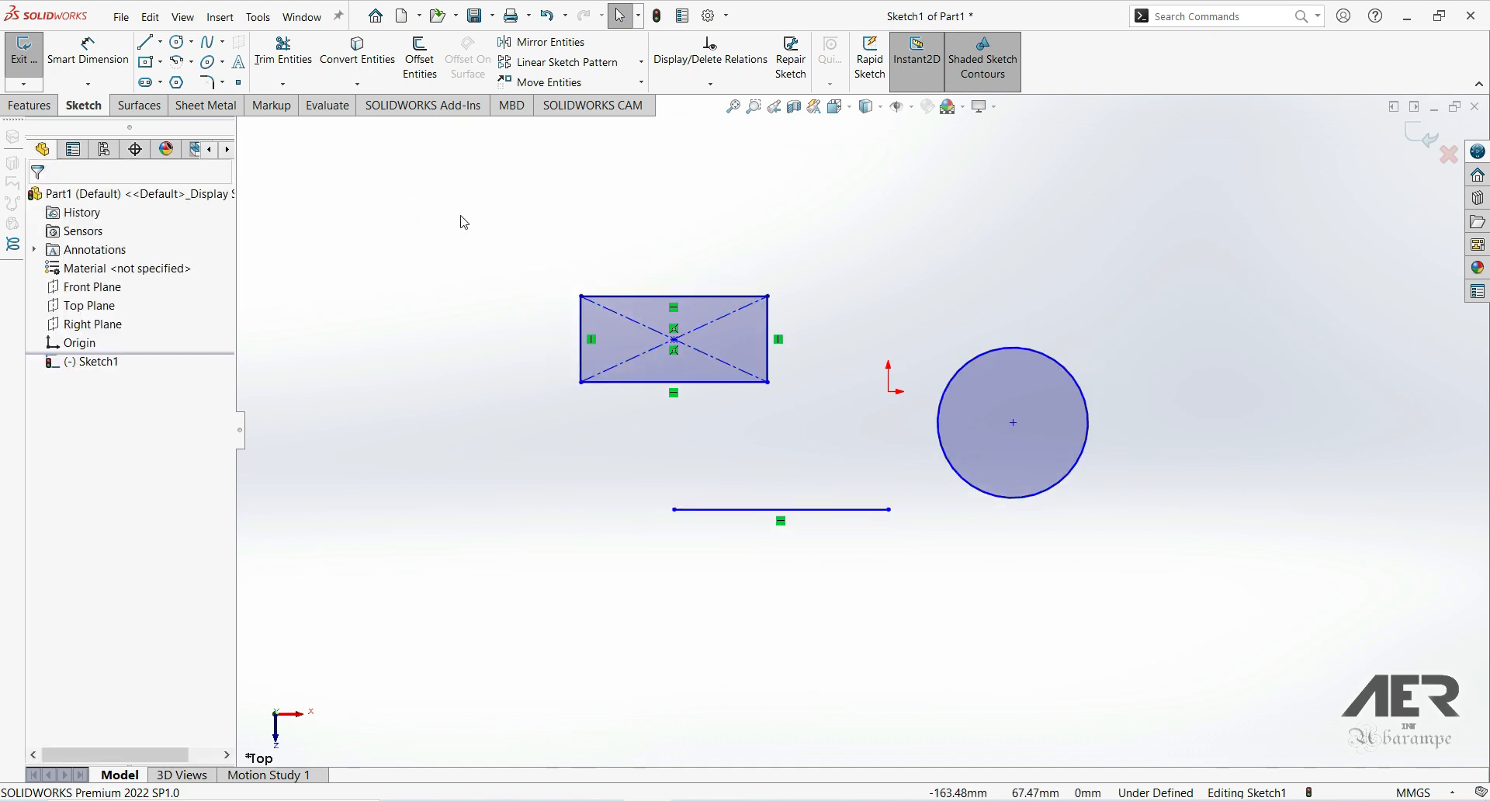
mouse_move(468, 207)
mouse_down()
mouse_move(546, 339)
mouse_move(668, 475)
mouse_move(839, 580)
mouse_move(1004, 648)
mouse_move(1143, 685)
mouse_move(1227, 681)
mouse_up()
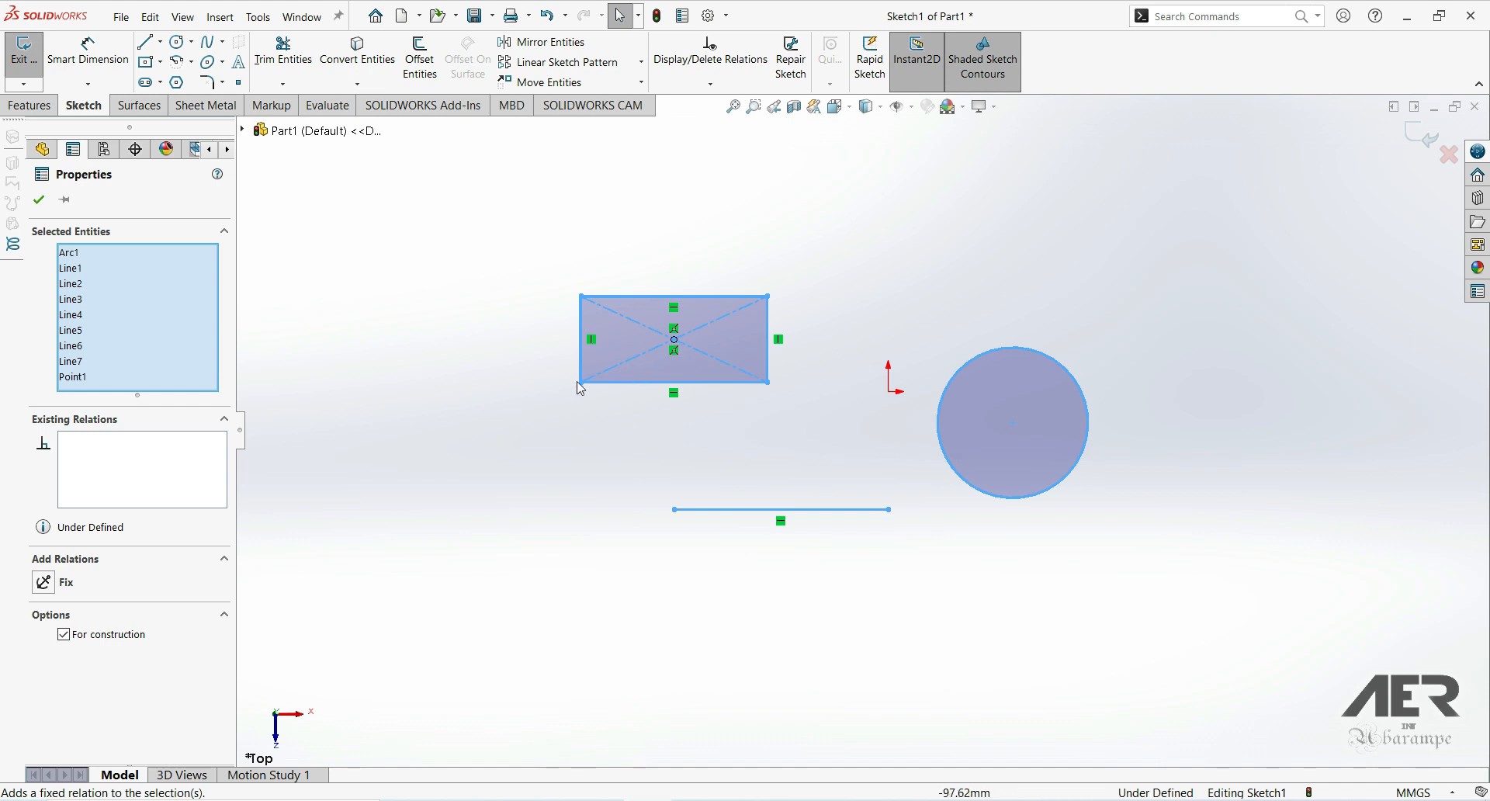
click(414, 242)
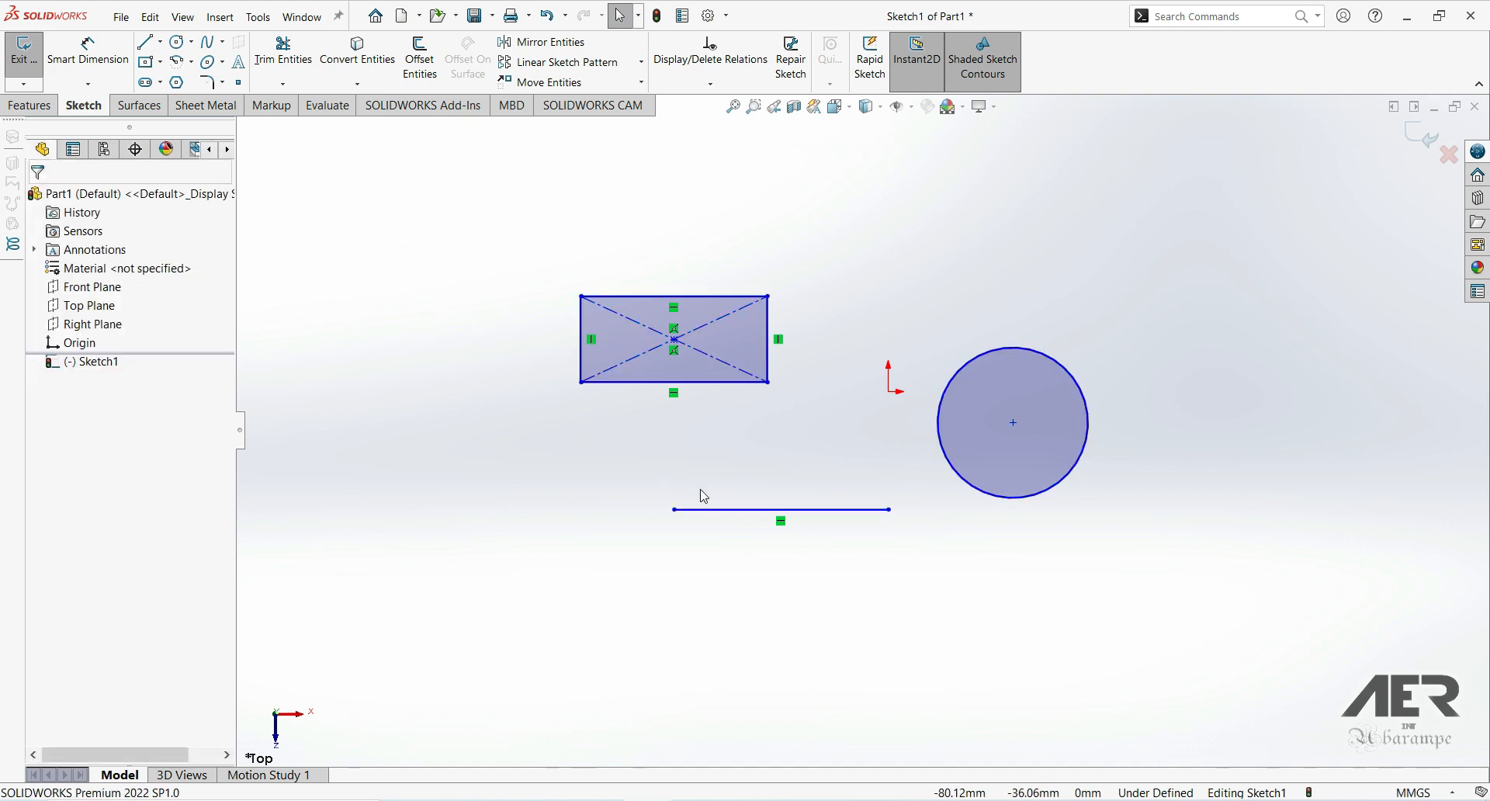
Delete the single horizontal line below the rectangle, then undo the deletion and clear the selection.
click(819, 510)
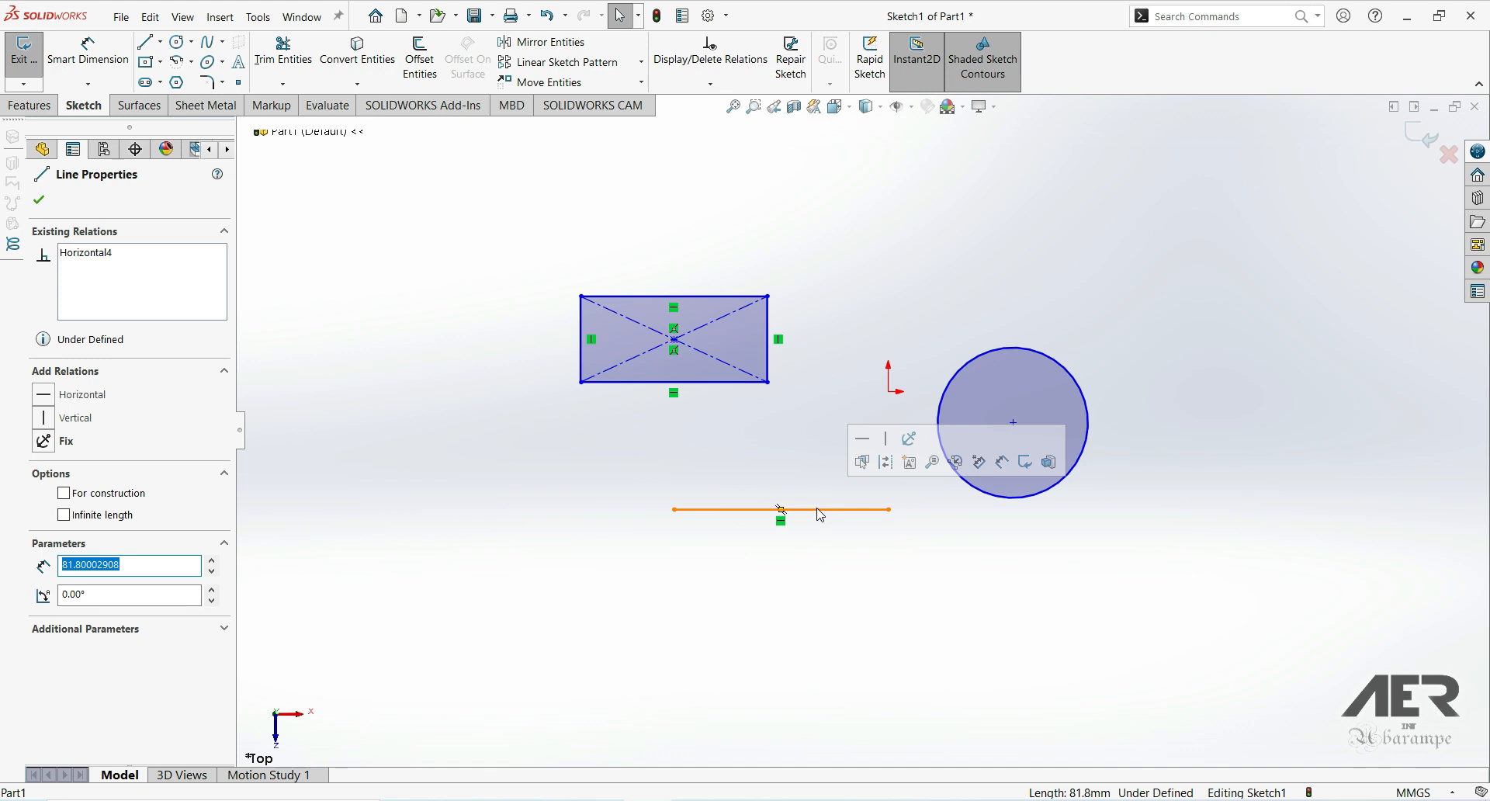
key(Delete)
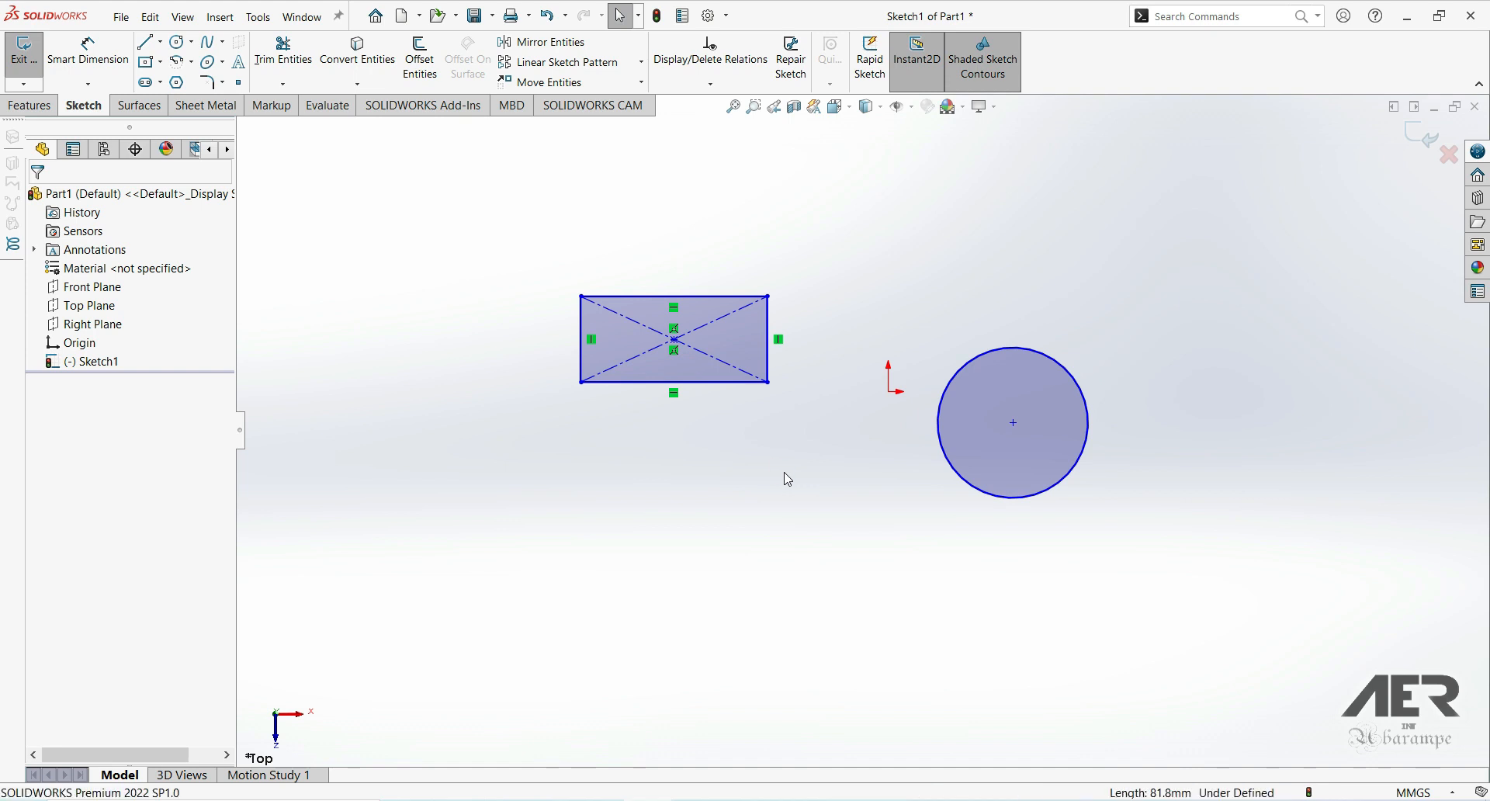
key(ctrl+z)
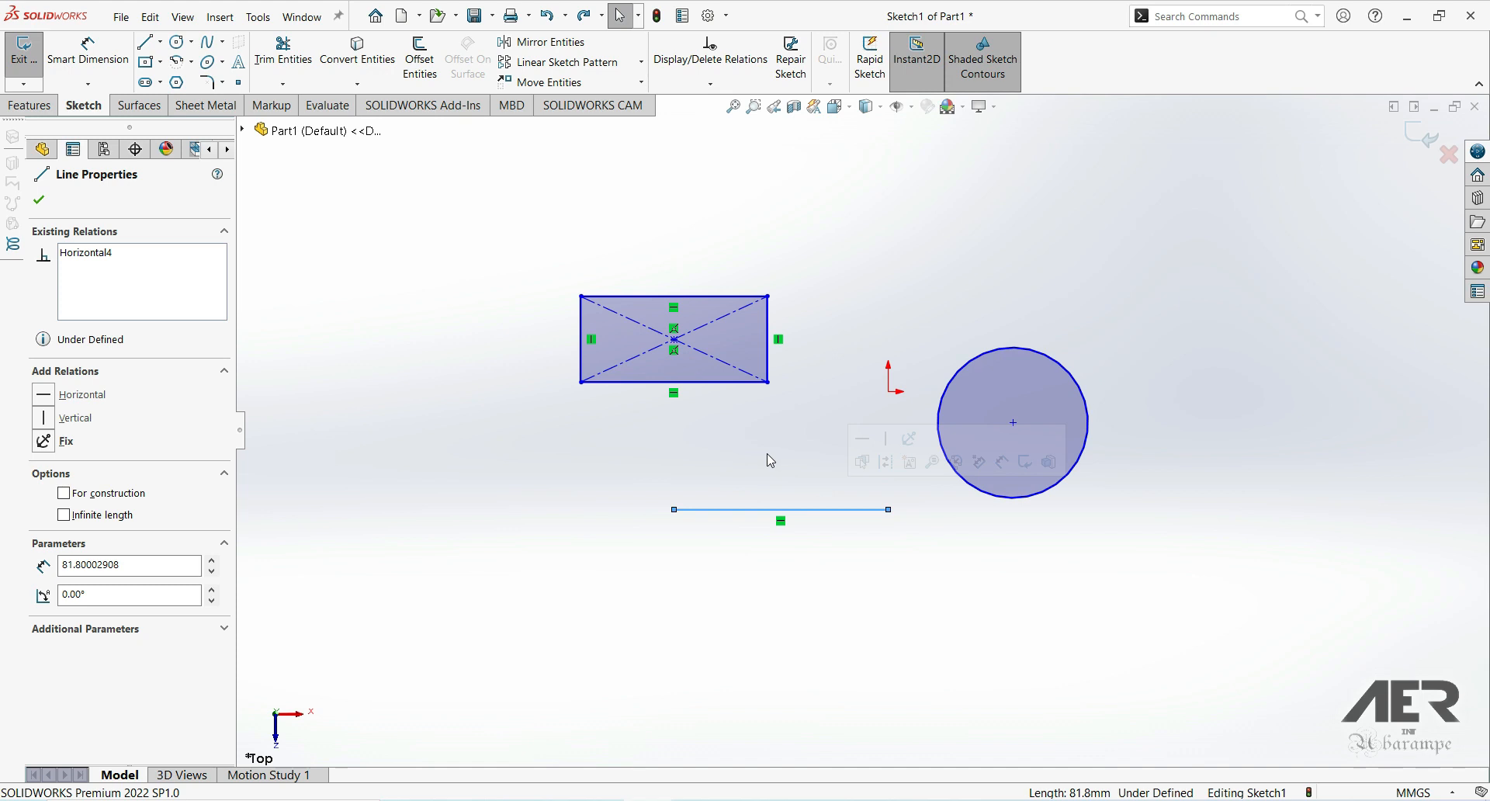
key(Escape)
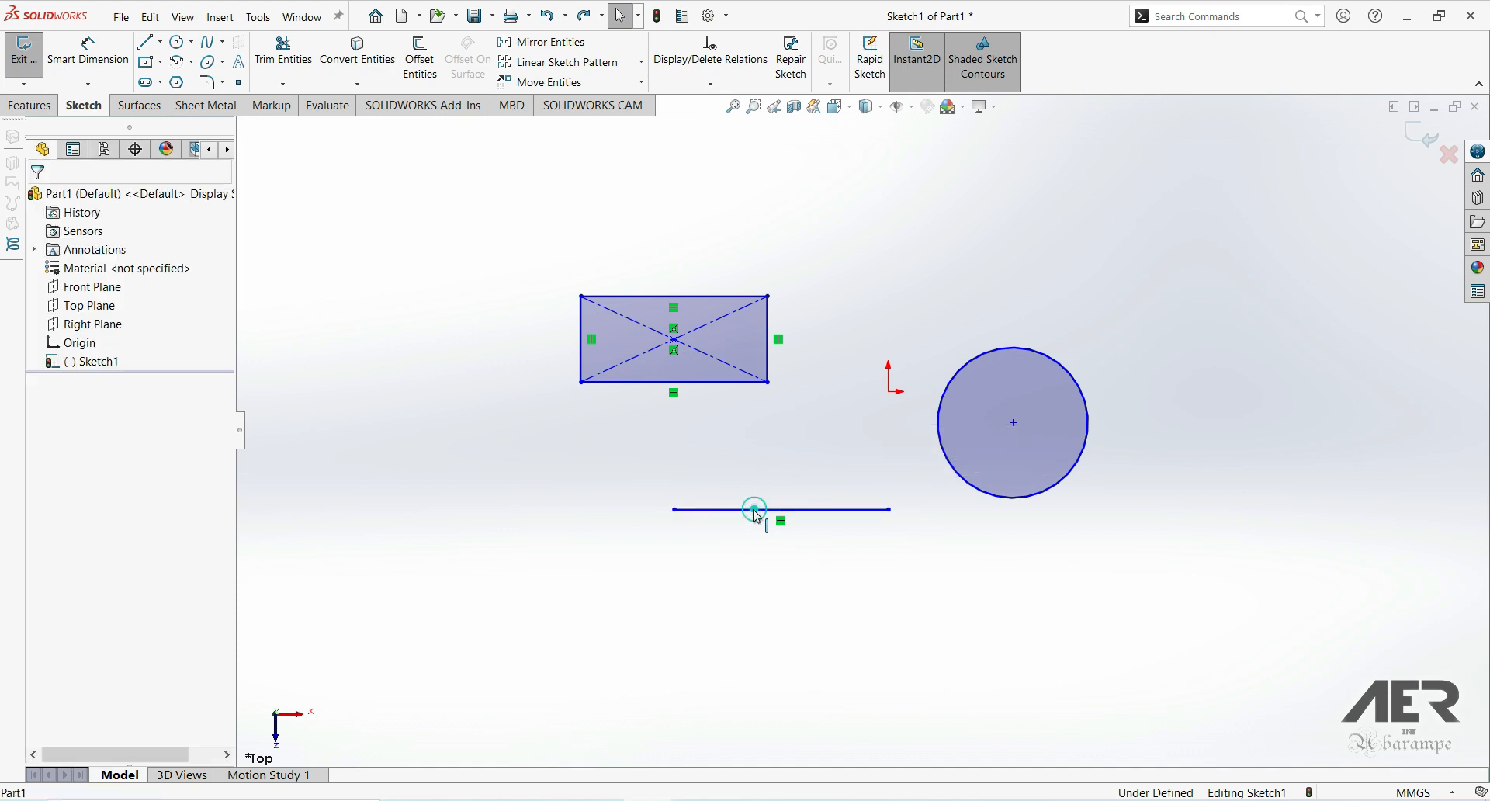
Select the rectangle's lower edge together with the separate line, delete both, and undo the deletion.
click(707, 392)
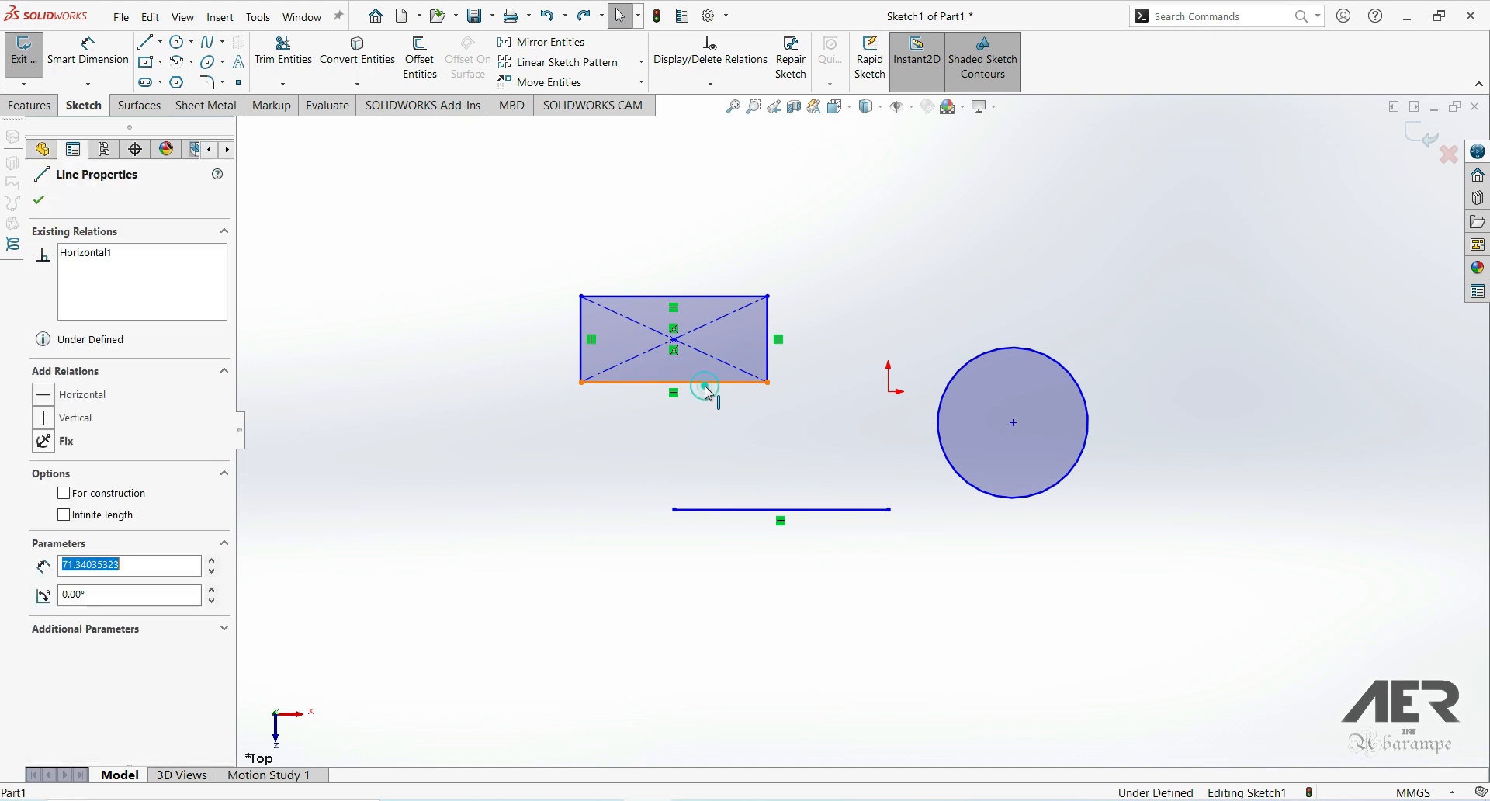
ctrl+click(752, 509)
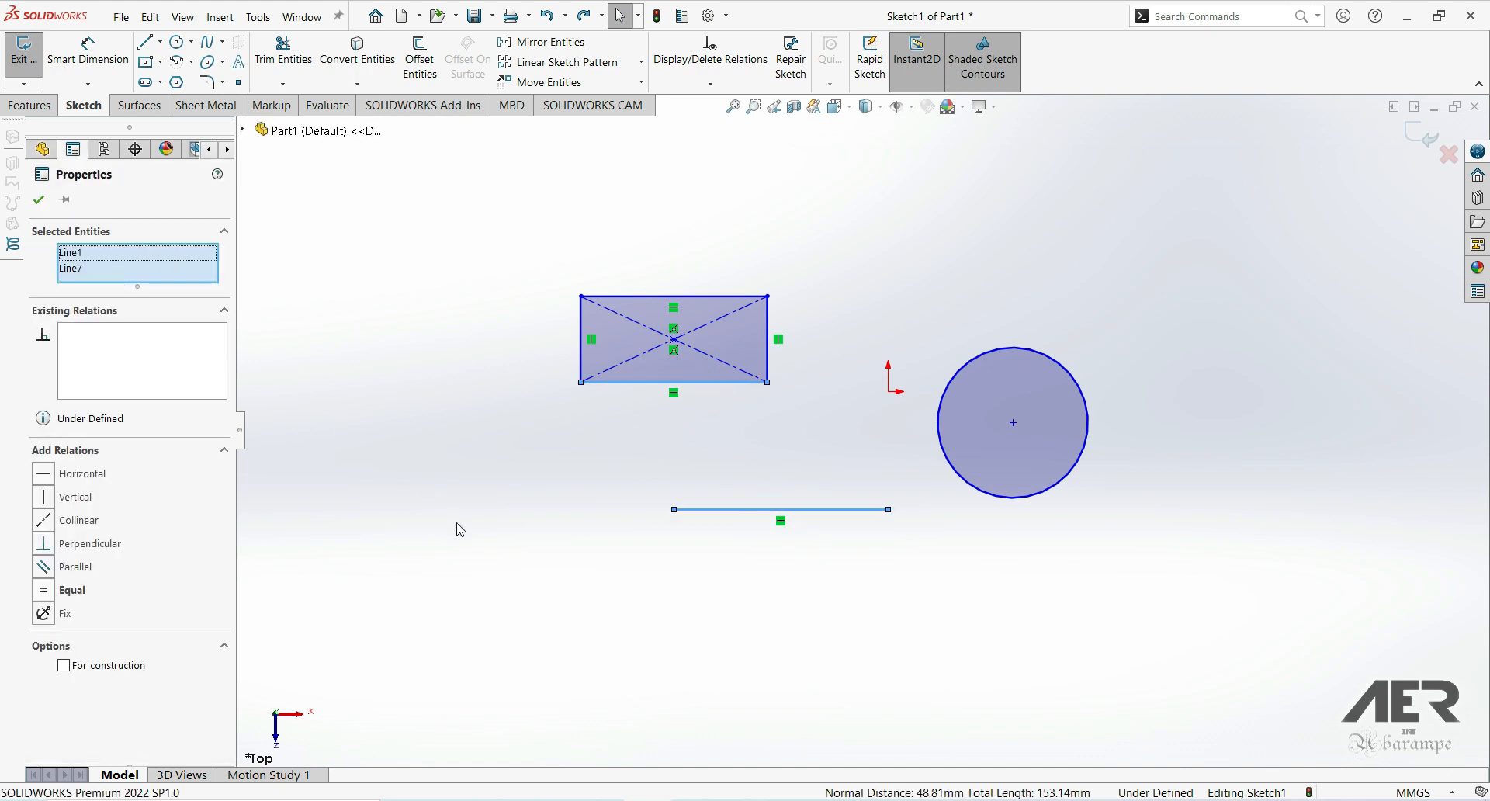
key(Delete)
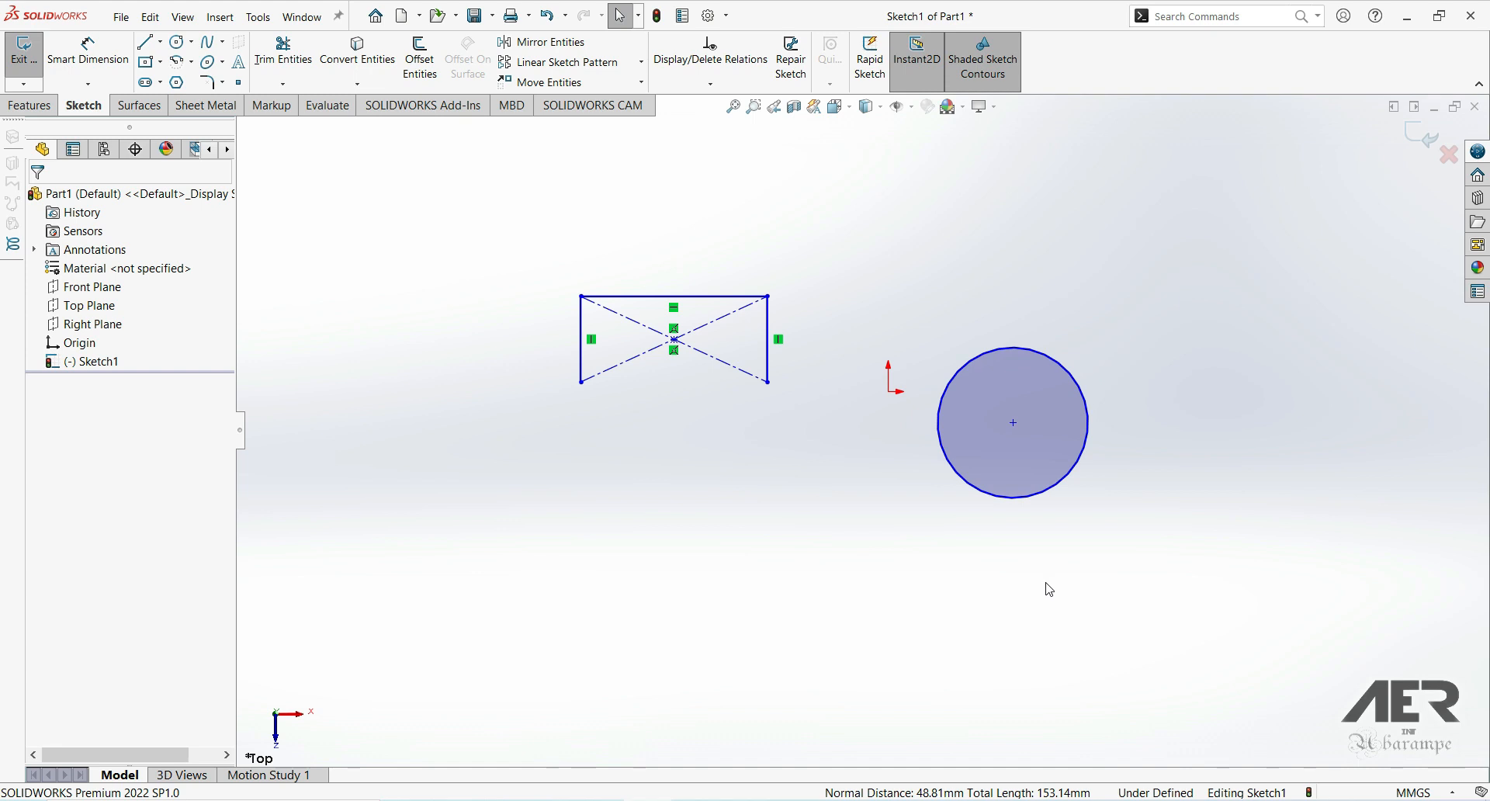
key(ctrl+z)
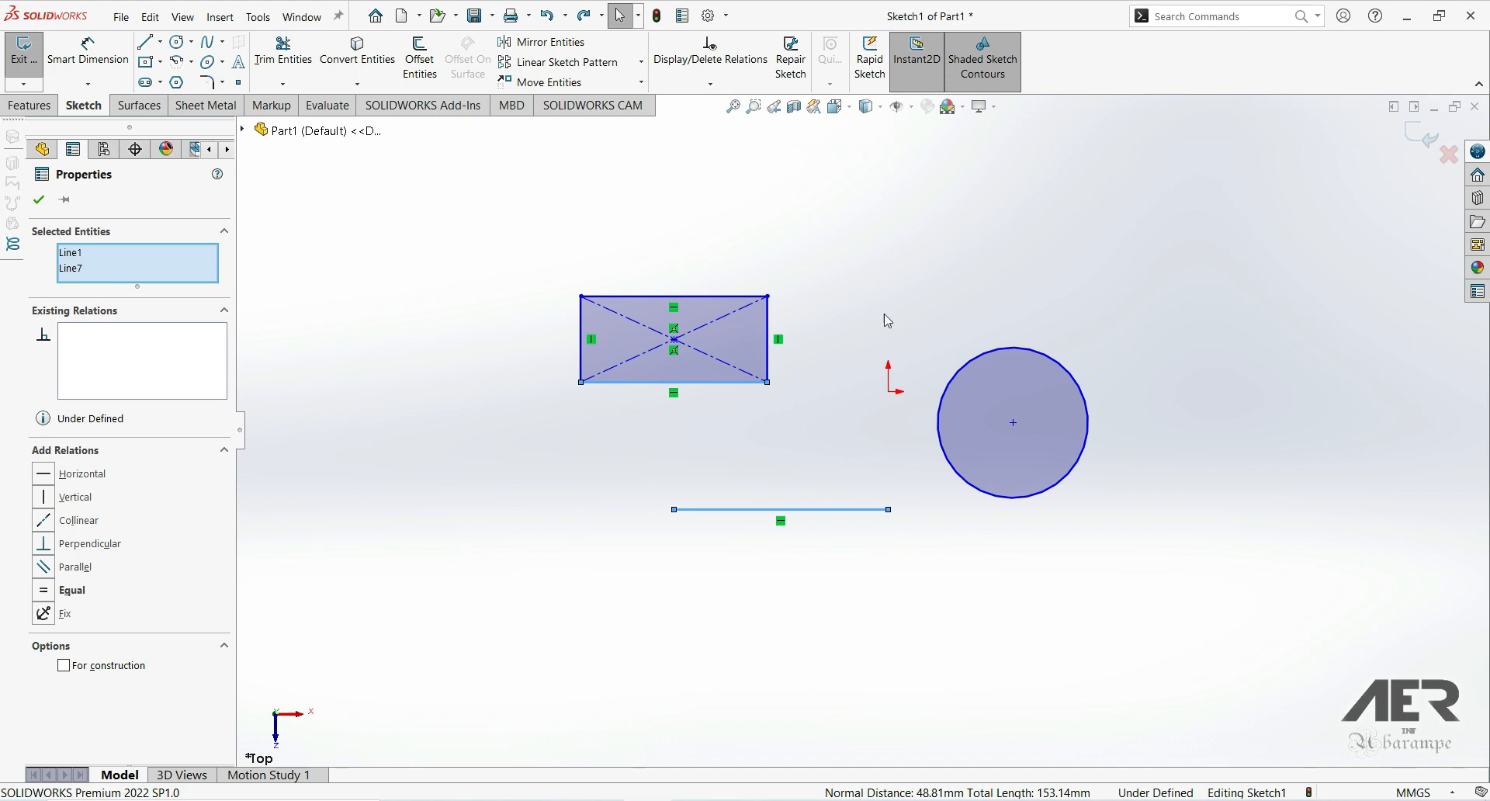
click(527, 282)
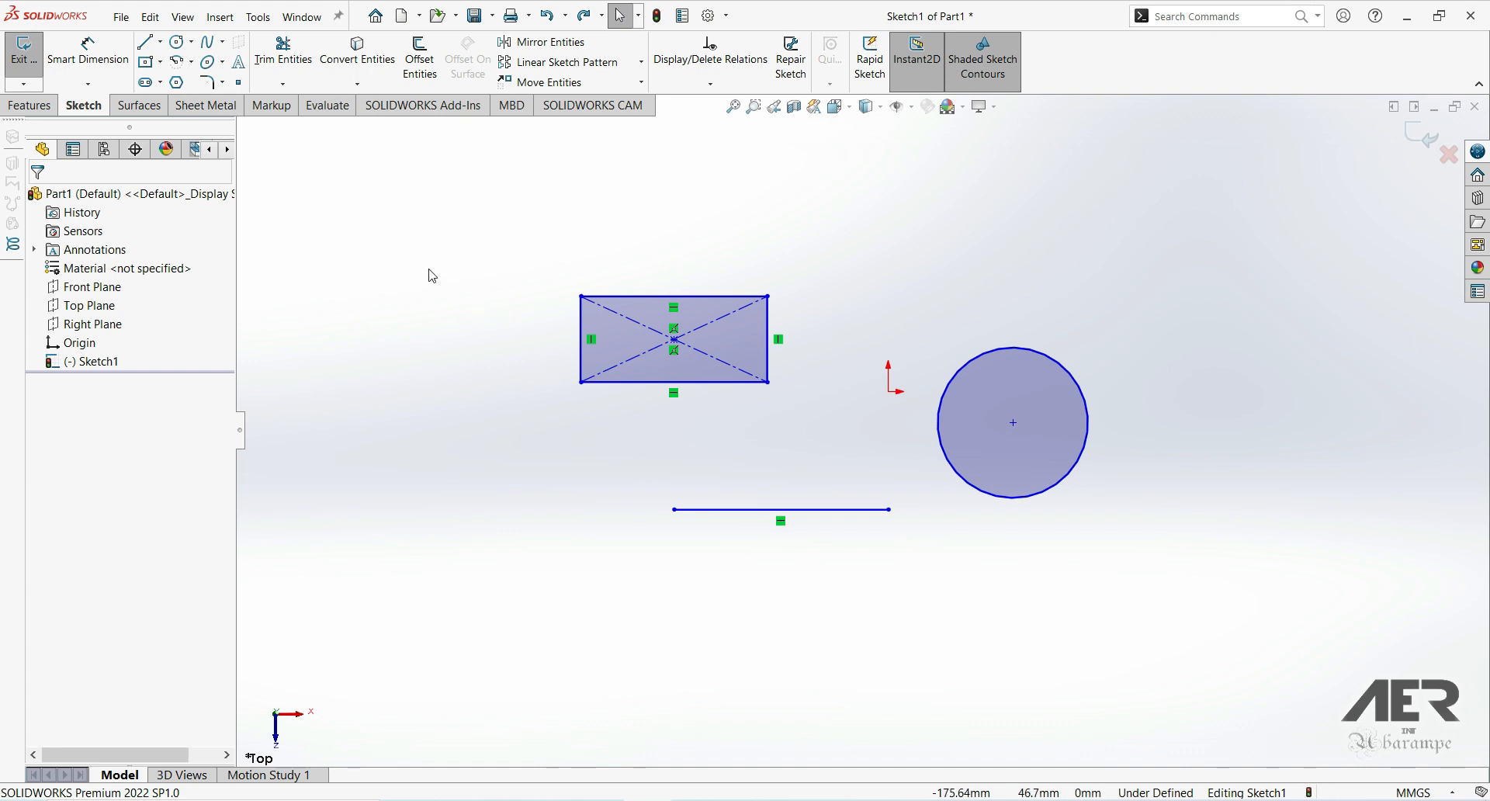
Box-select the whole sketch, delete its entities, then undo the deletion and clear the selection.
key(z)
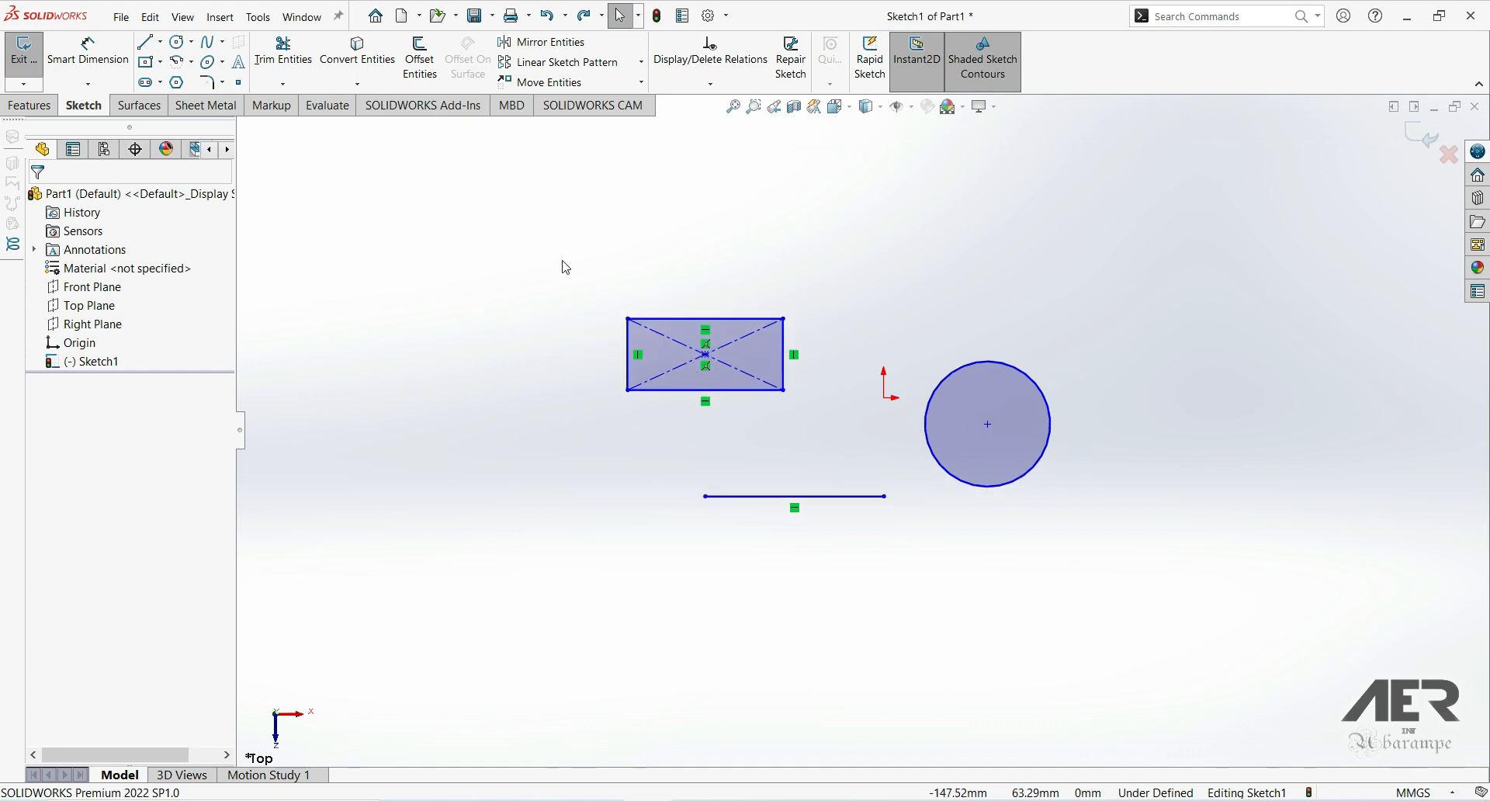
scroll(566, 266, down, 1)
mouse_move(540, 235)
mouse_down()
mouse_move(575, 309)
mouse_move(1056, 586)
mouse_move(1226, 634)
mouse_move(1371, 711)
mouse_up()
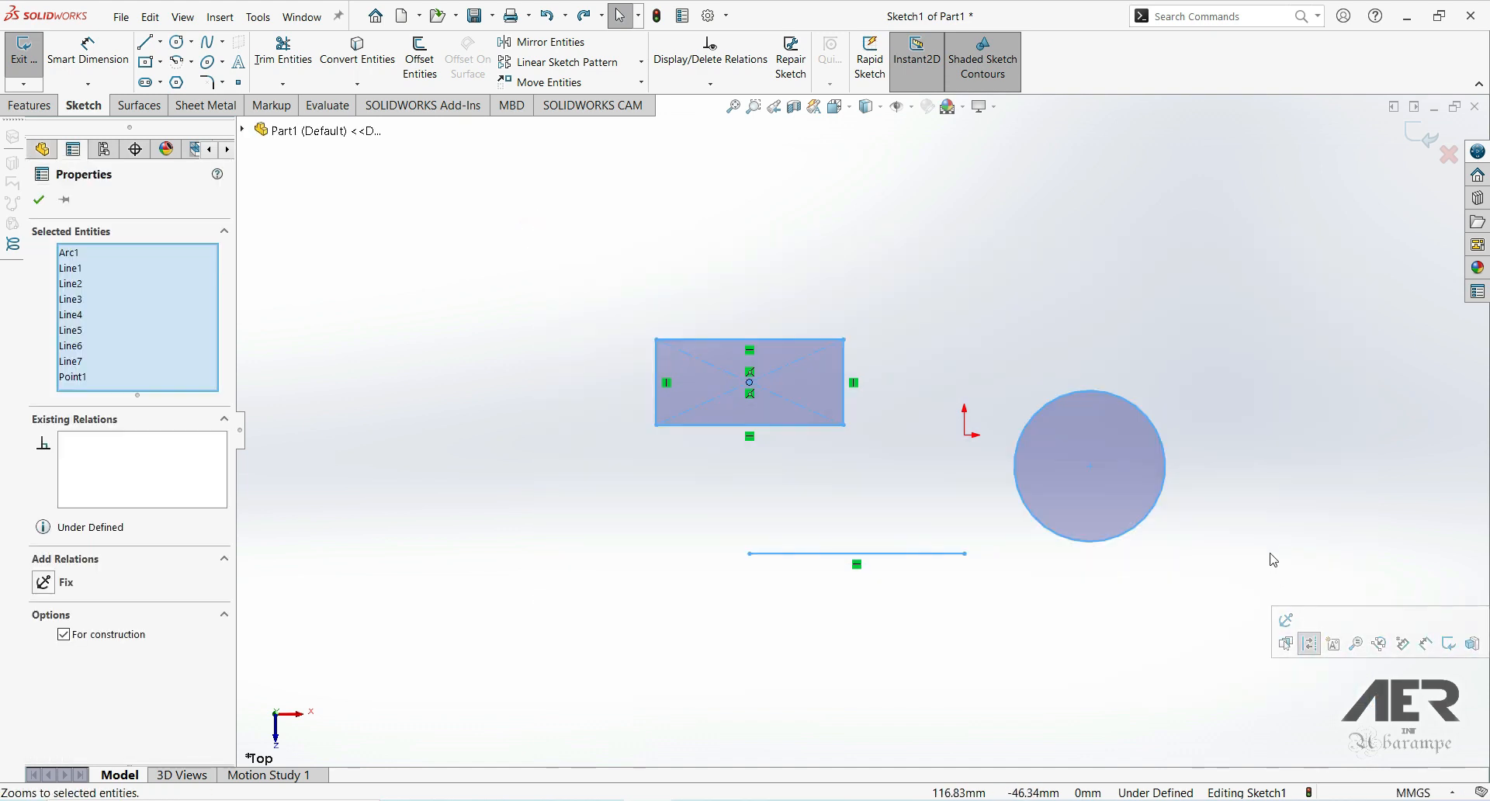
click(1226, 489)
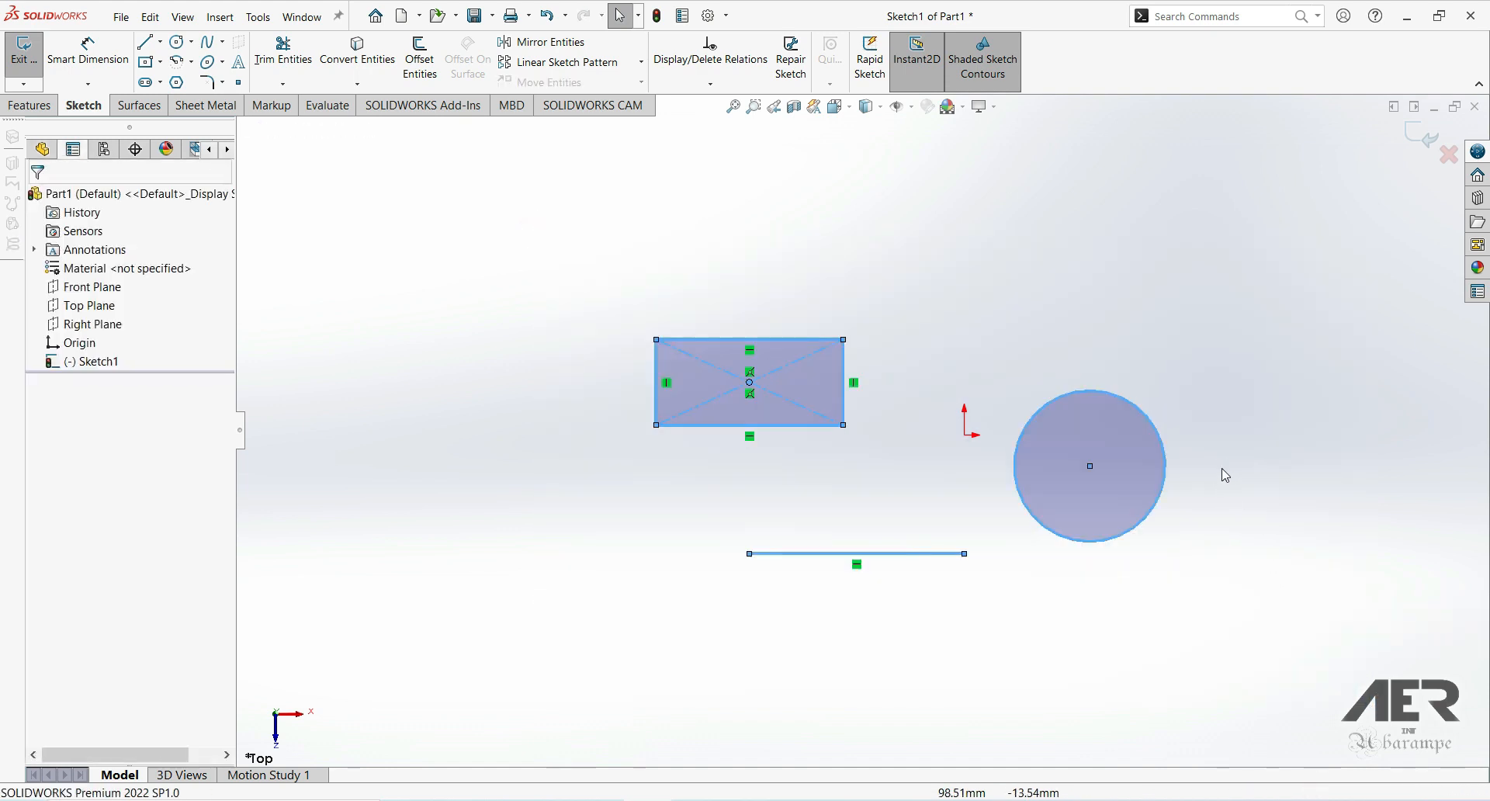
key(ctrl+z)
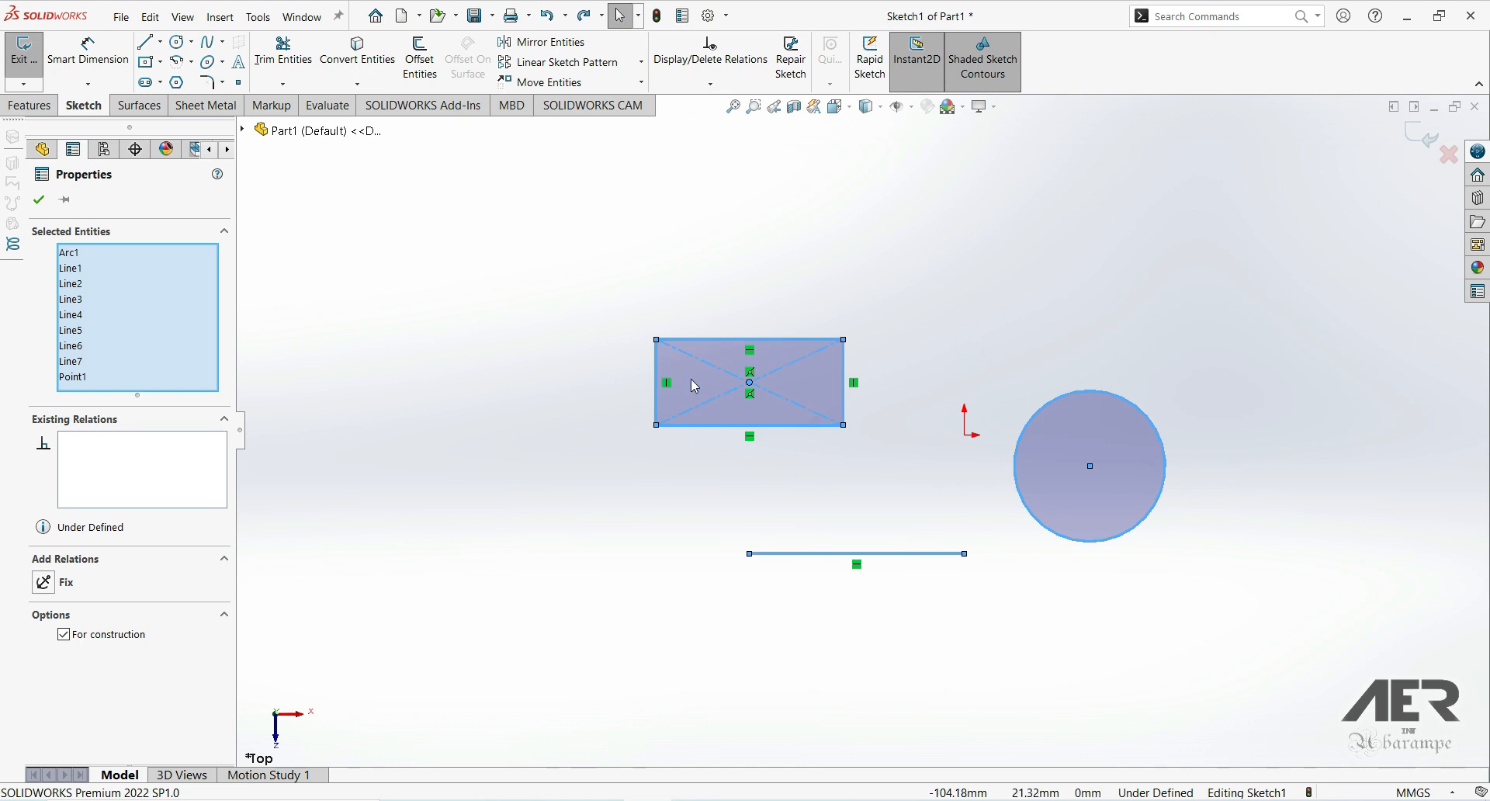
click(608, 312)
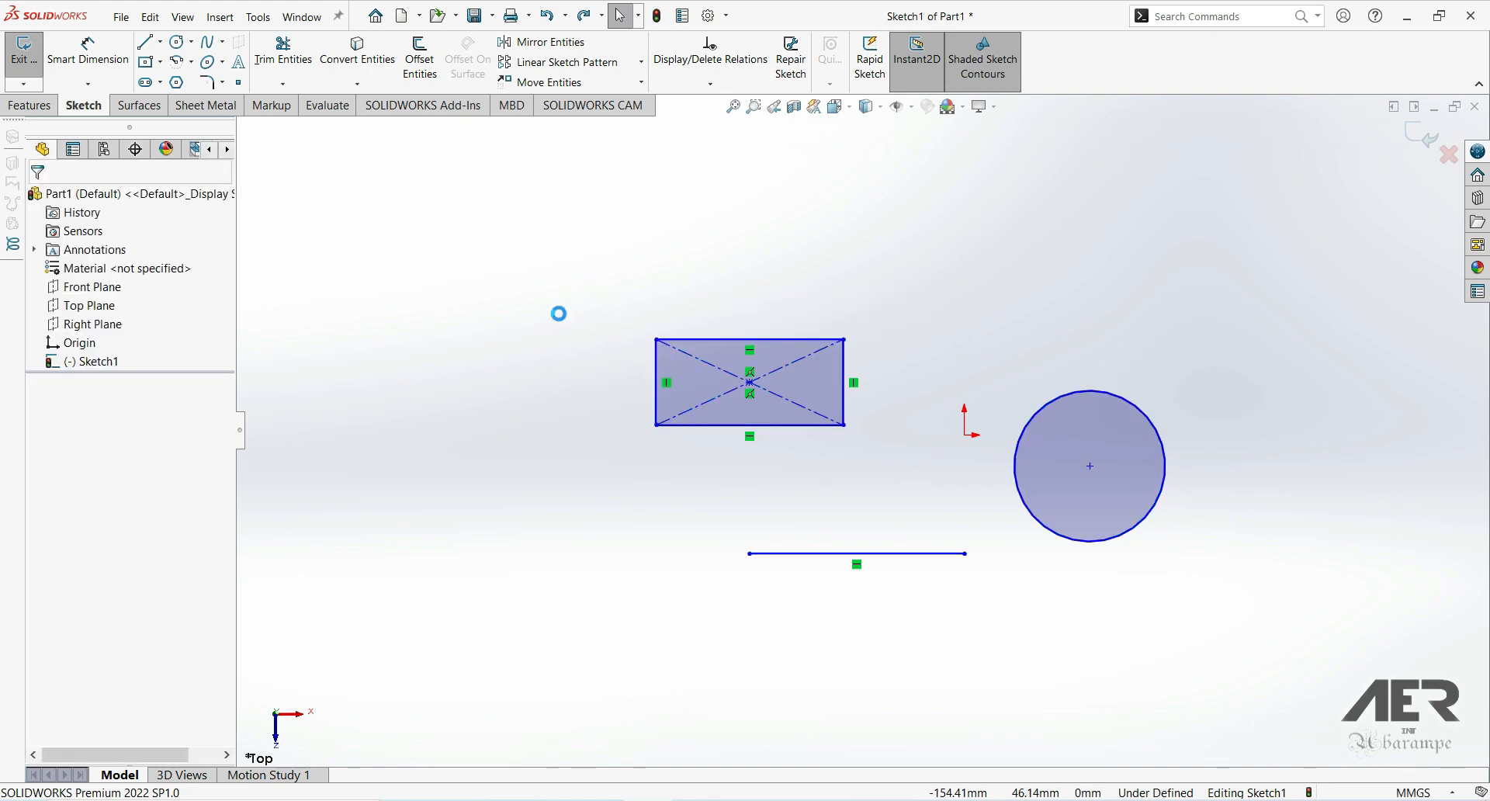
Delete every sketch entity using Select All, and undo the deletion to restore the rectangle, line and circle.
key(ctrl+a)
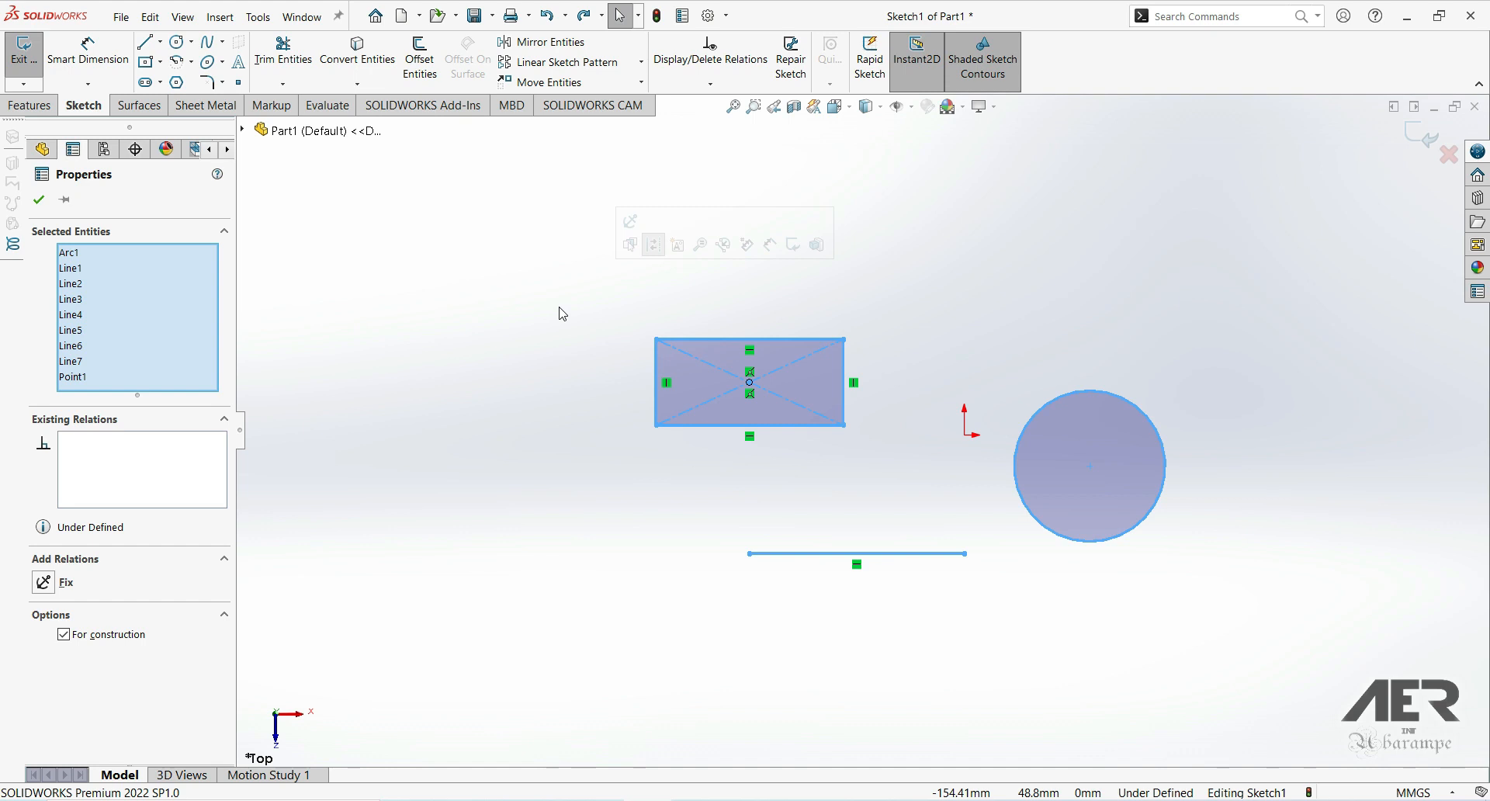
key(Delete)
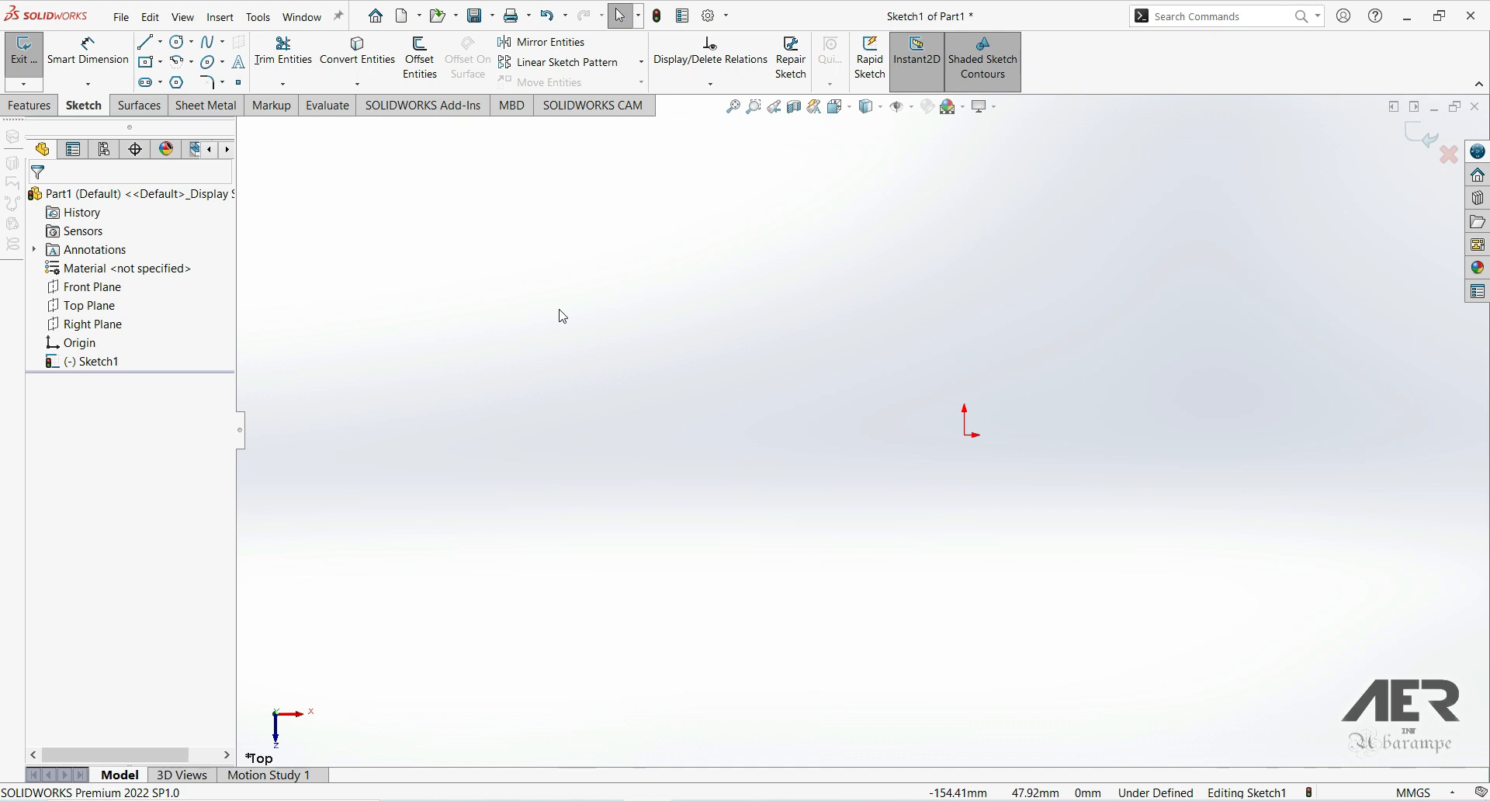
key(ctrl+z)
scroll(1098, 609, up, 1)
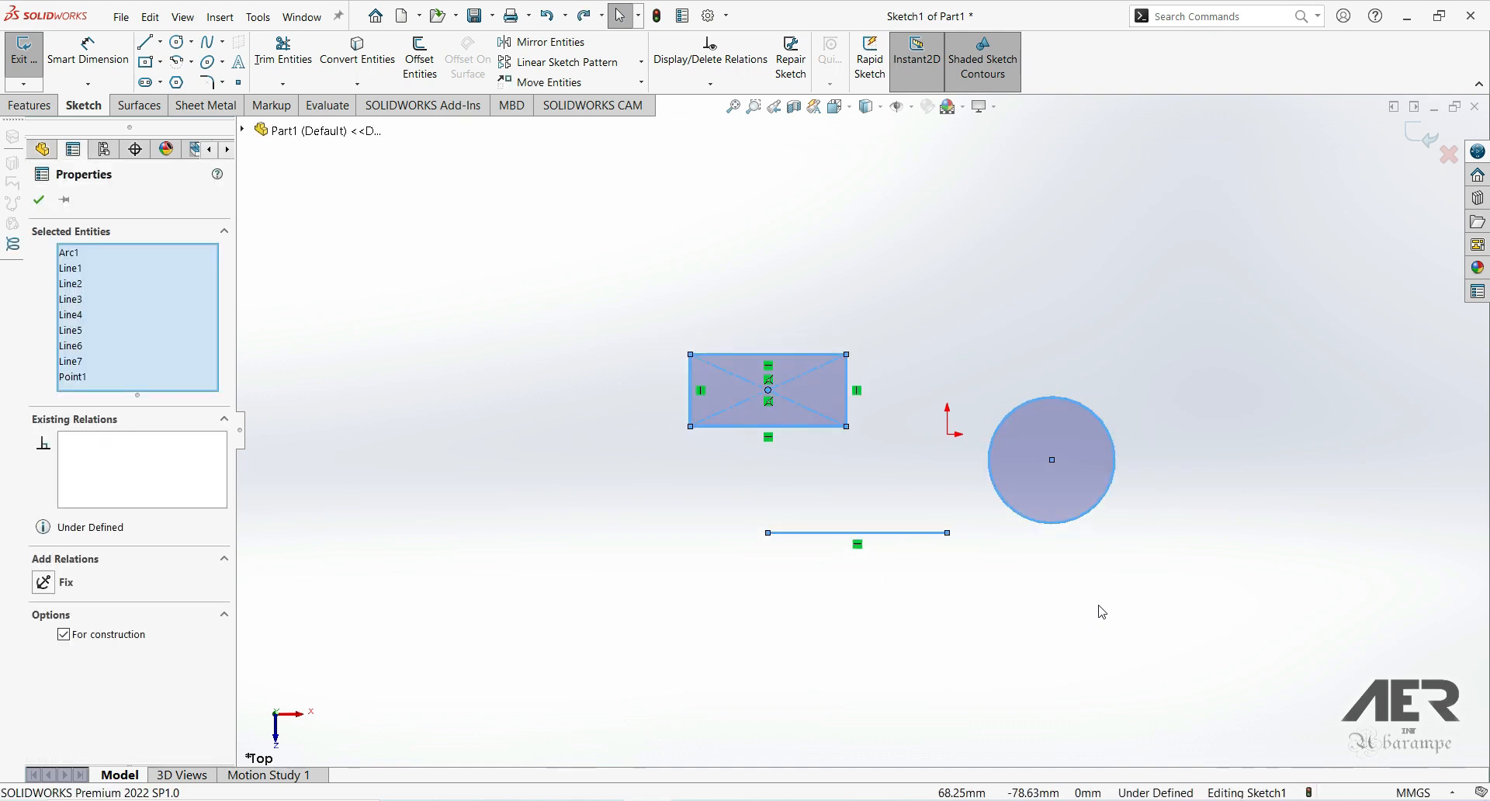
Clear the selection of the rectangle, line and circle.
scroll(1138, 543, down, 1)
scroll(853, 259, down, 1)
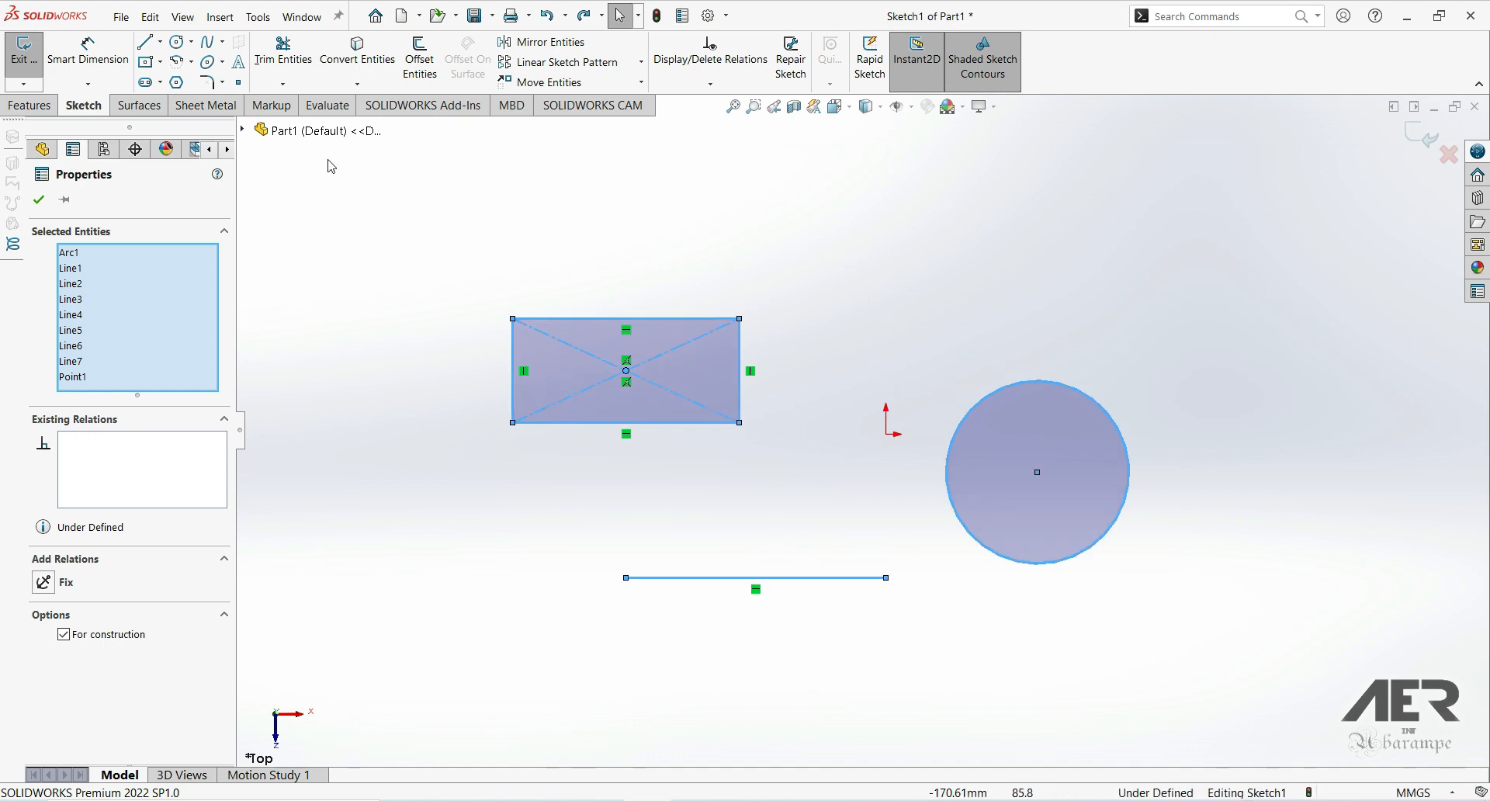
click(350, 236)
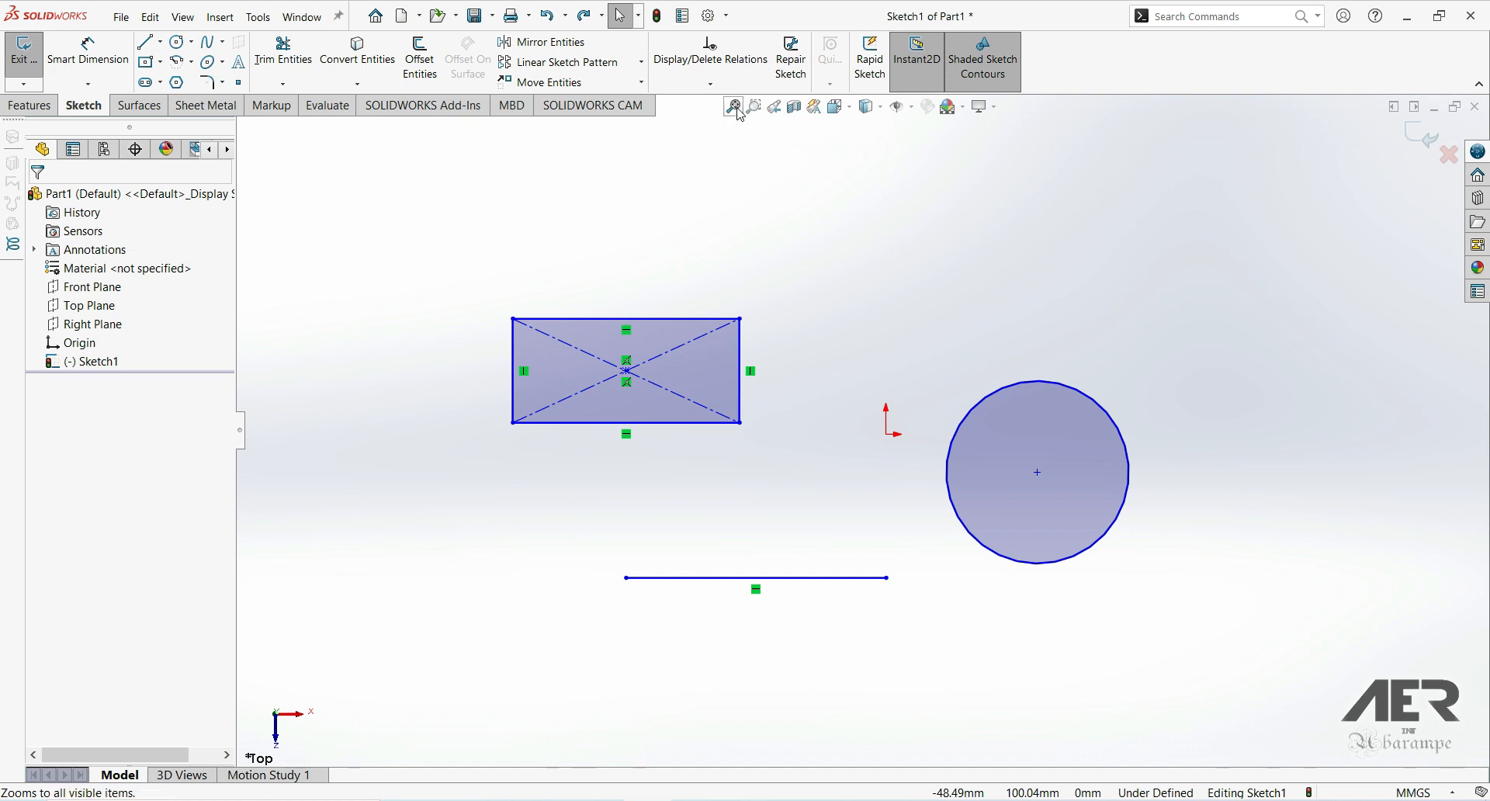
Zoom in and out around the sketch, and restore the full view with Zoom to Fit.
scroll(791, 336, up, 3)
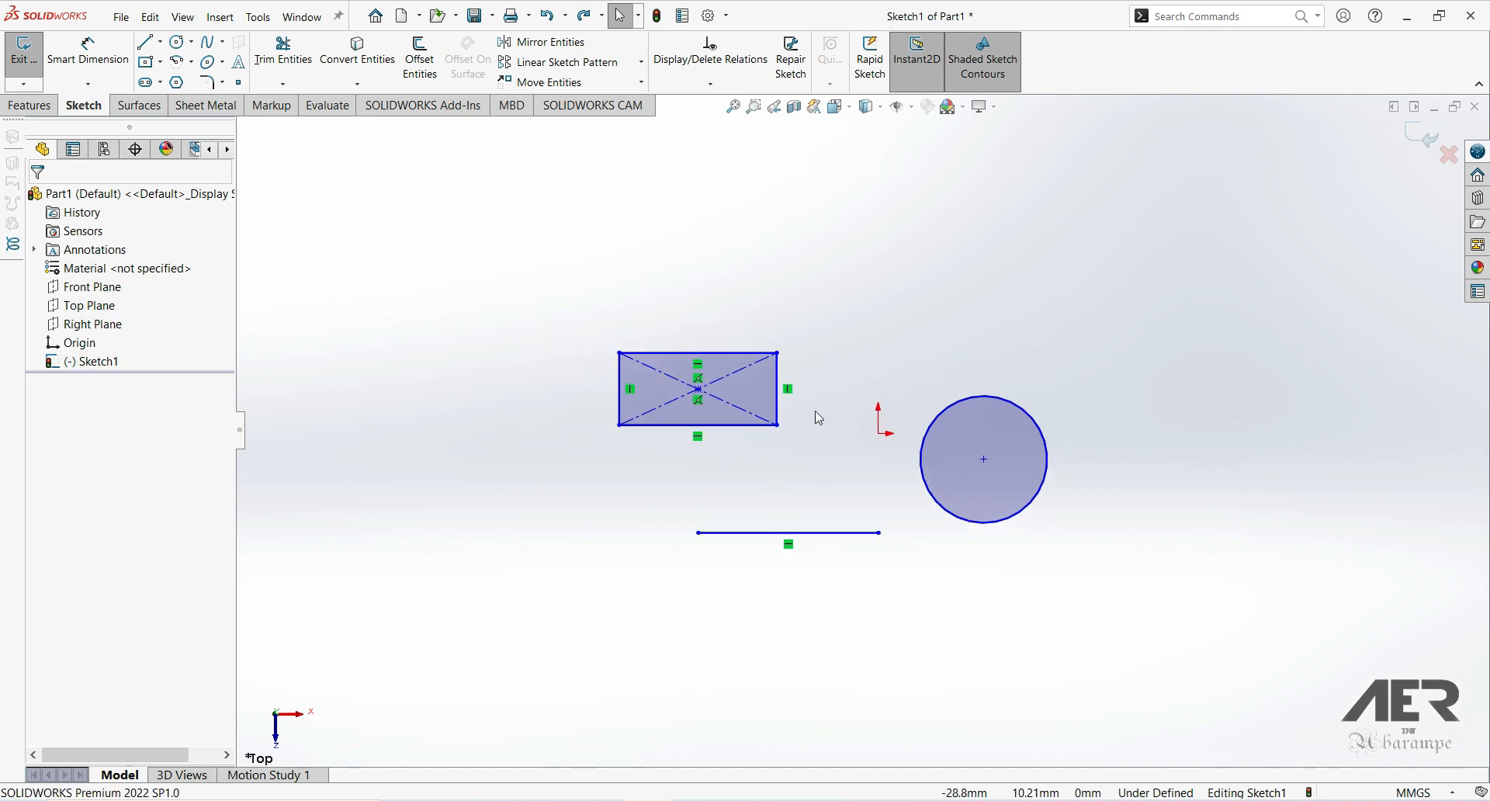
scroll(823, 418, down, 3)
scroll(853, 423, up, 2)
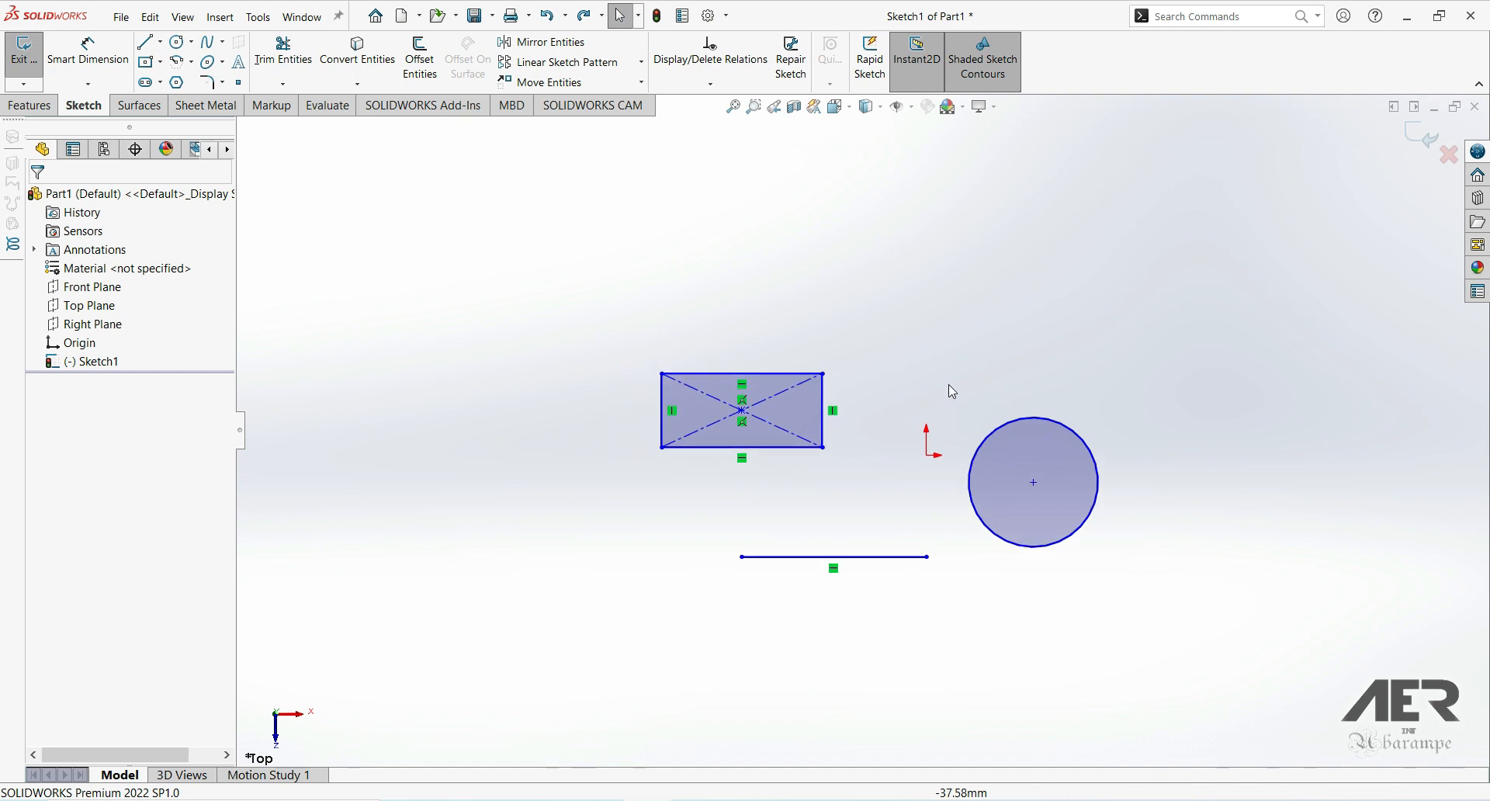
scroll(1088, 423, up, 3)
scroll(1209, 421, up, 2)
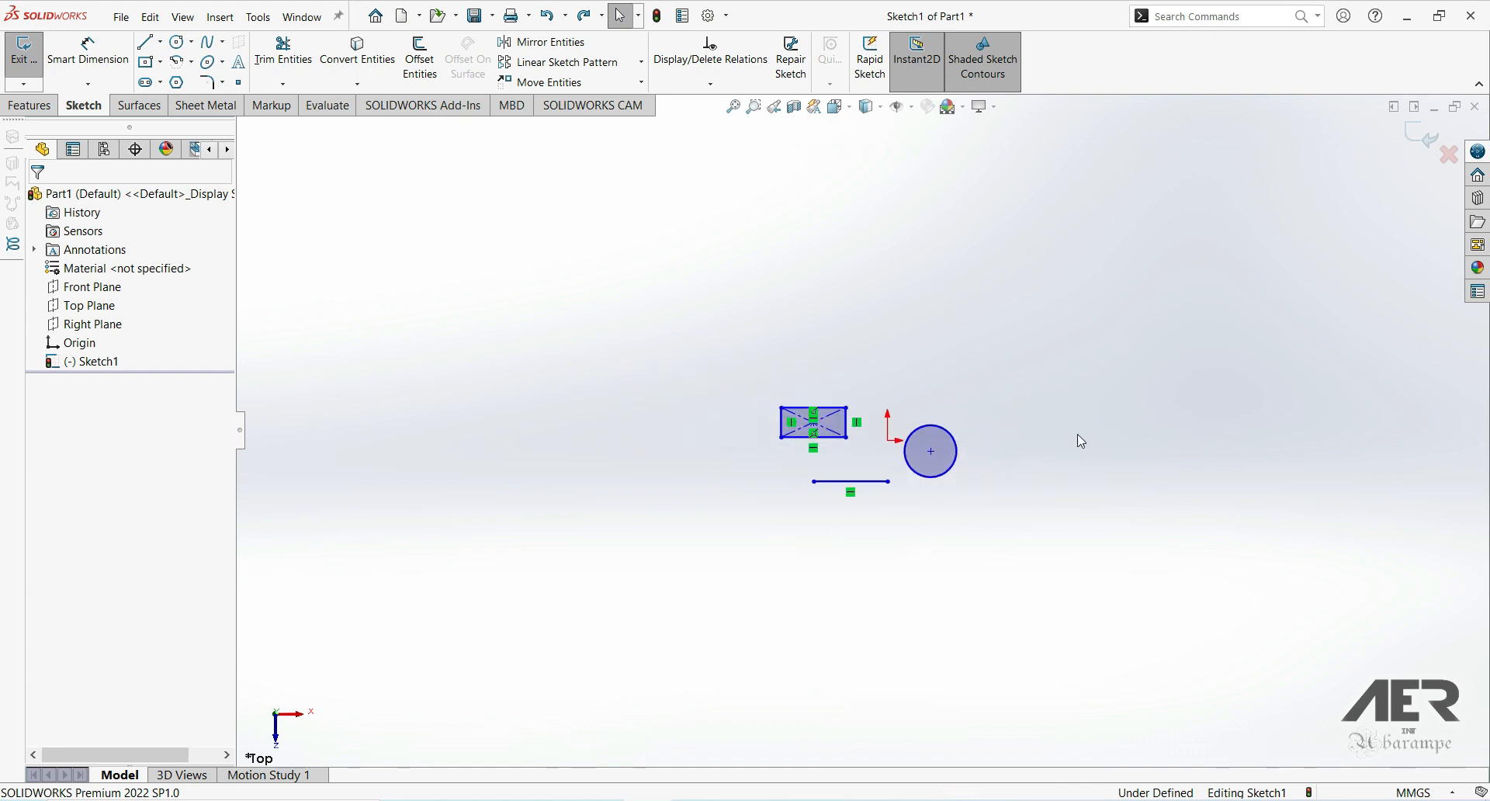
scroll(1008, 433, down, 5)
scroll(663, 475, down, 1)
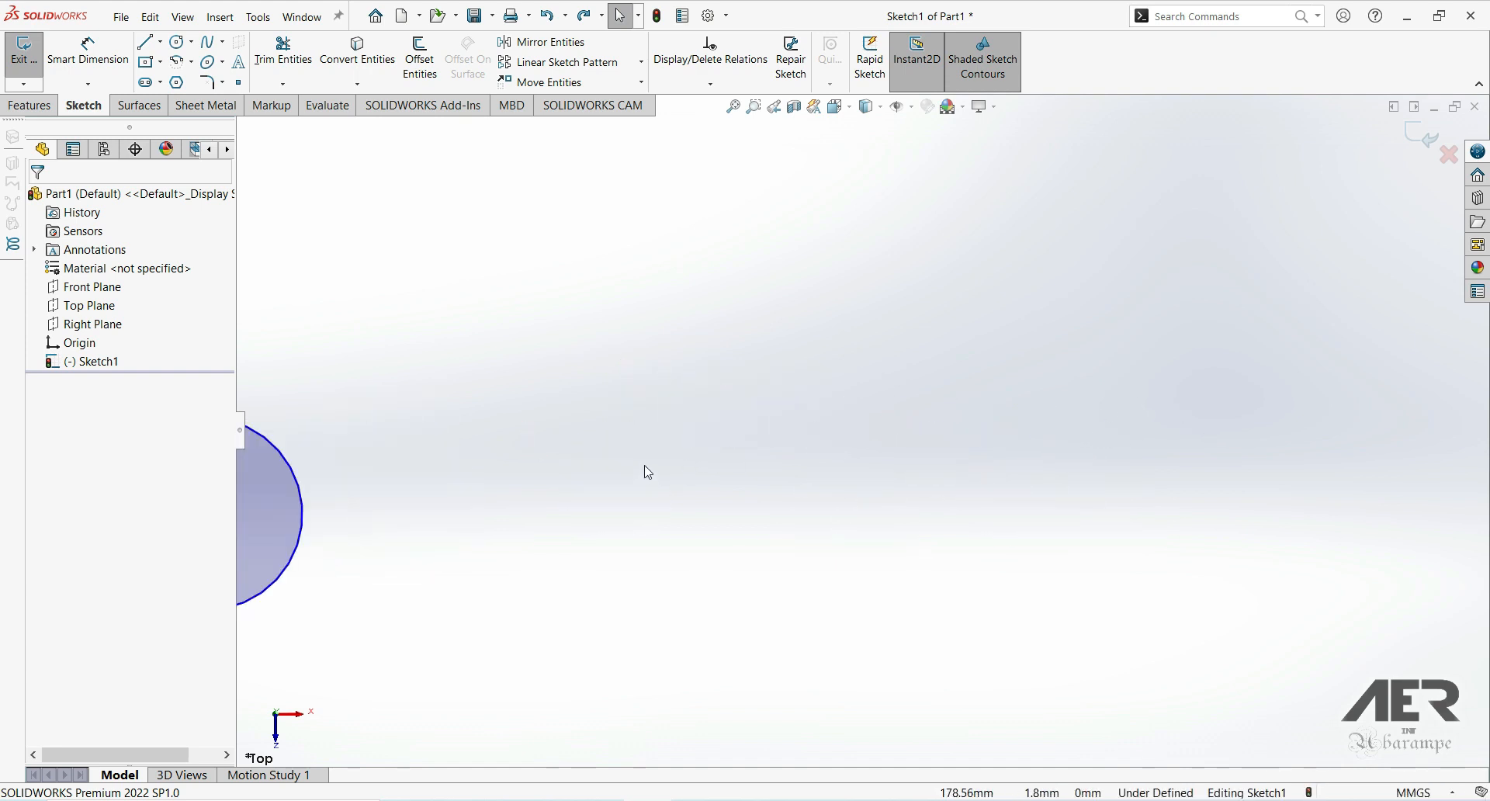
click(735, 111)
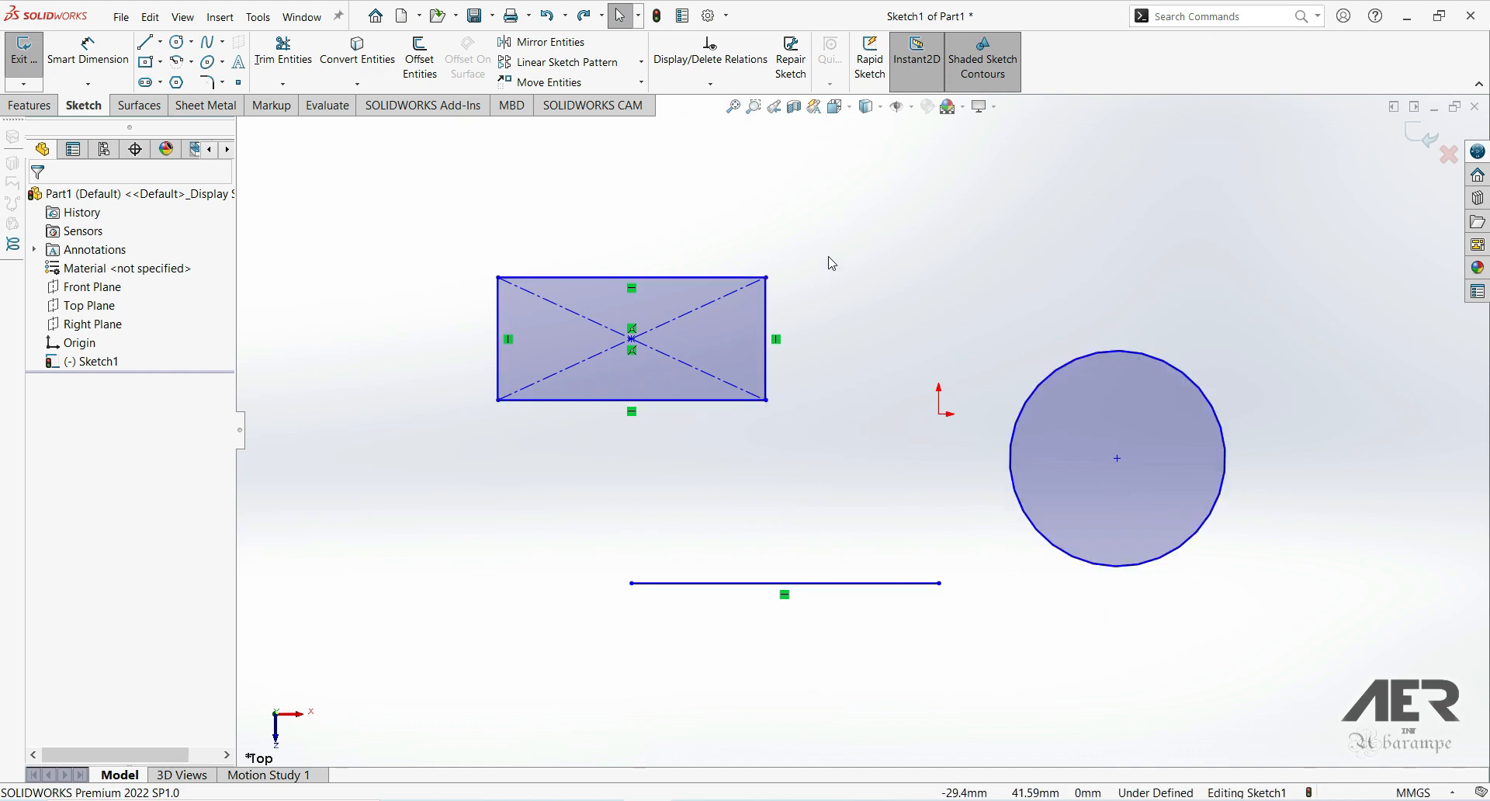
Use Zoom to Area to enlarge the rectangle's upper-right corner, and fit the whole sketch in view again.
click(755, 109)
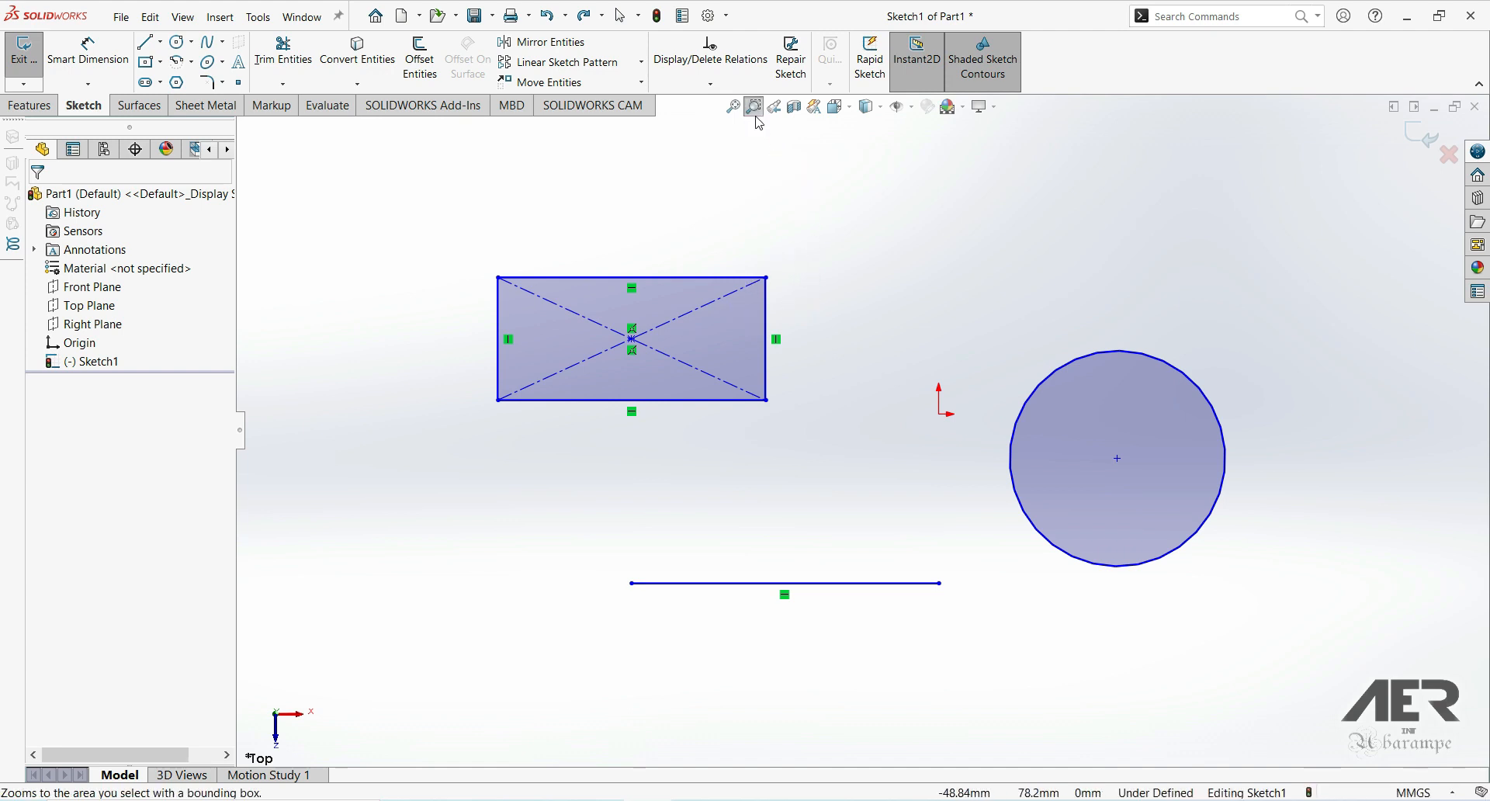
drag(727, 247, 842, 340)
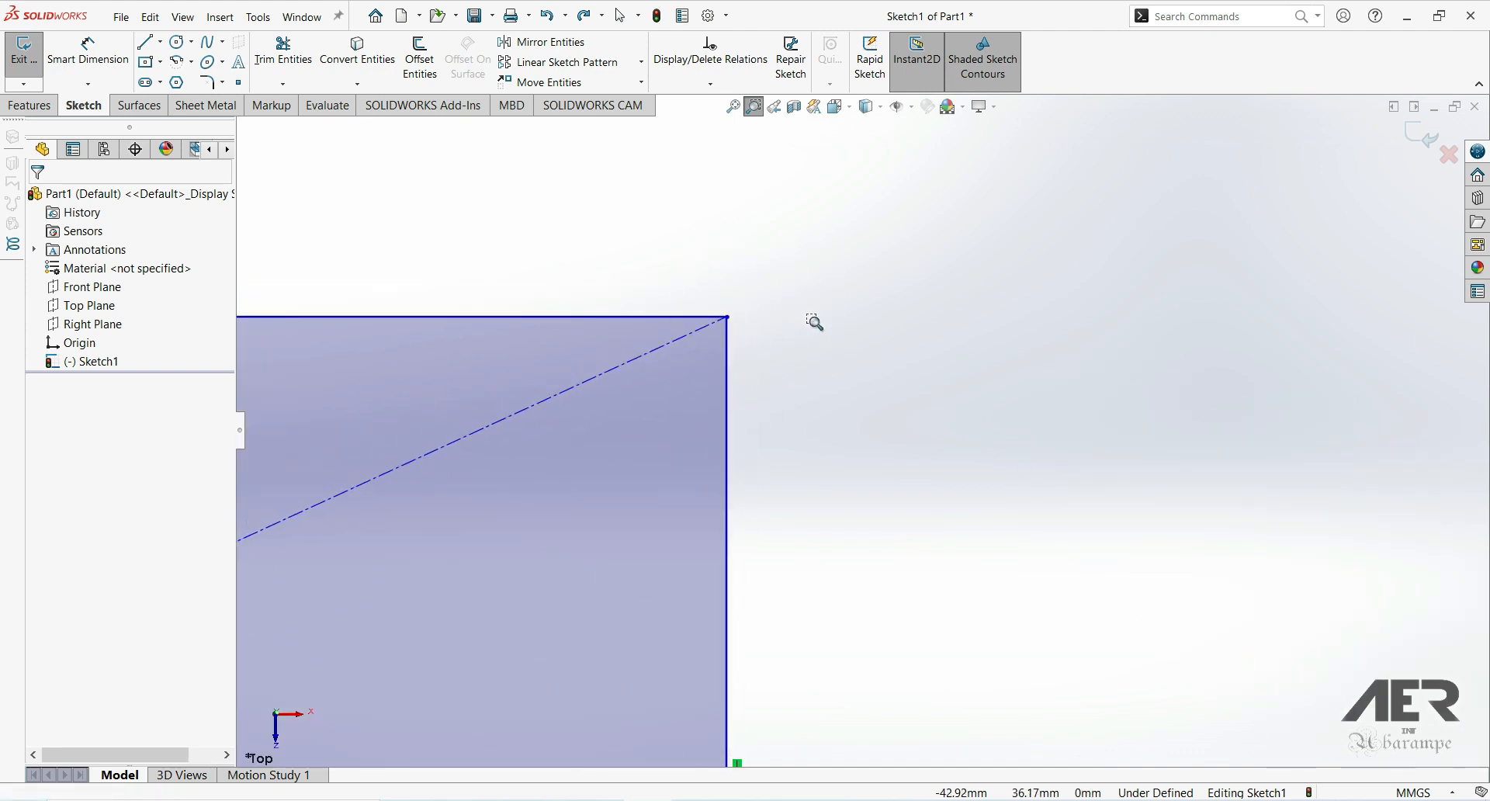
mouse_move(649, 276)
mouse_down()
mouse_move(677, 345)
mouse_move(821, 395)
mouse_up()
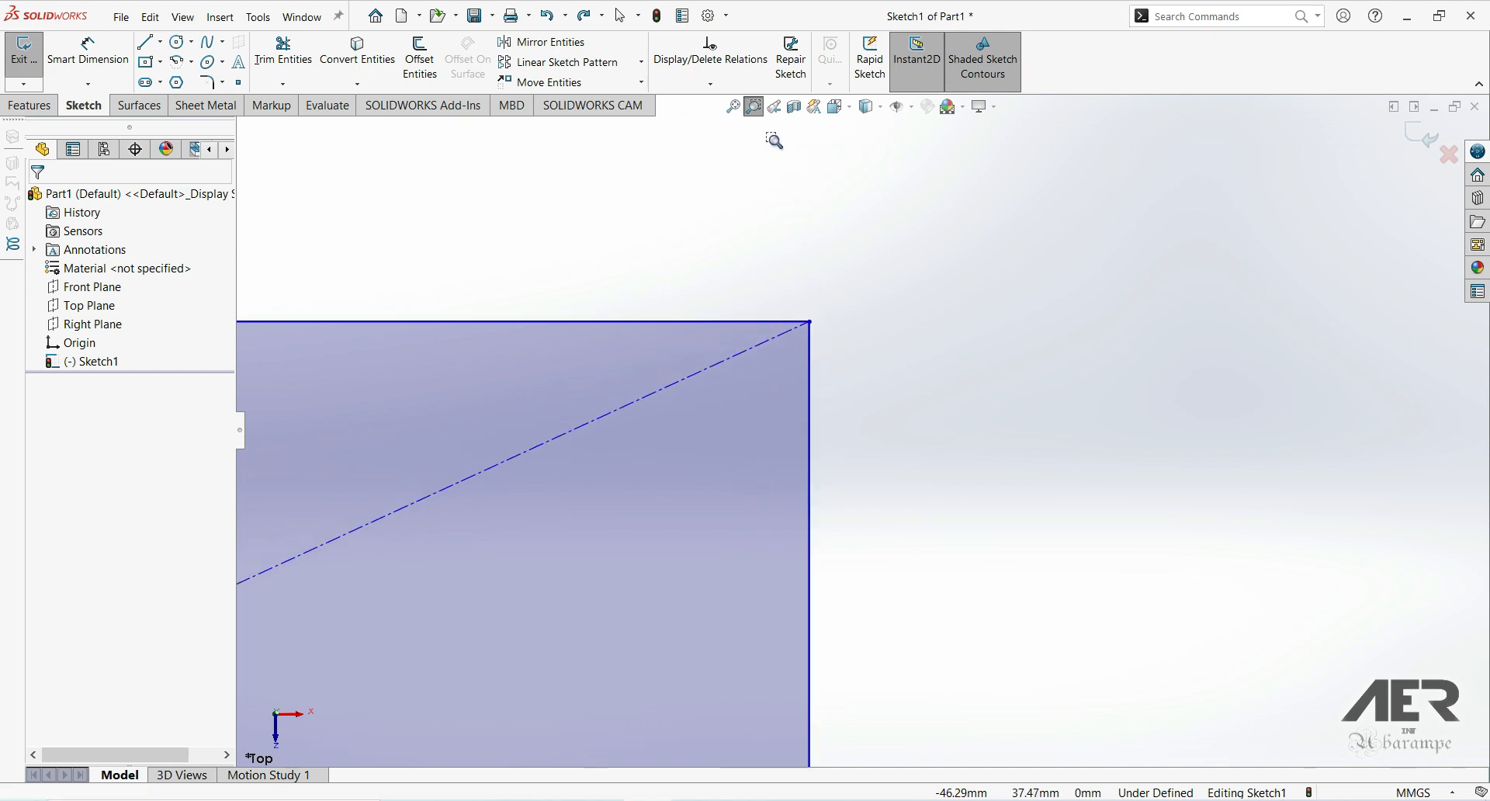
click(734, 109)
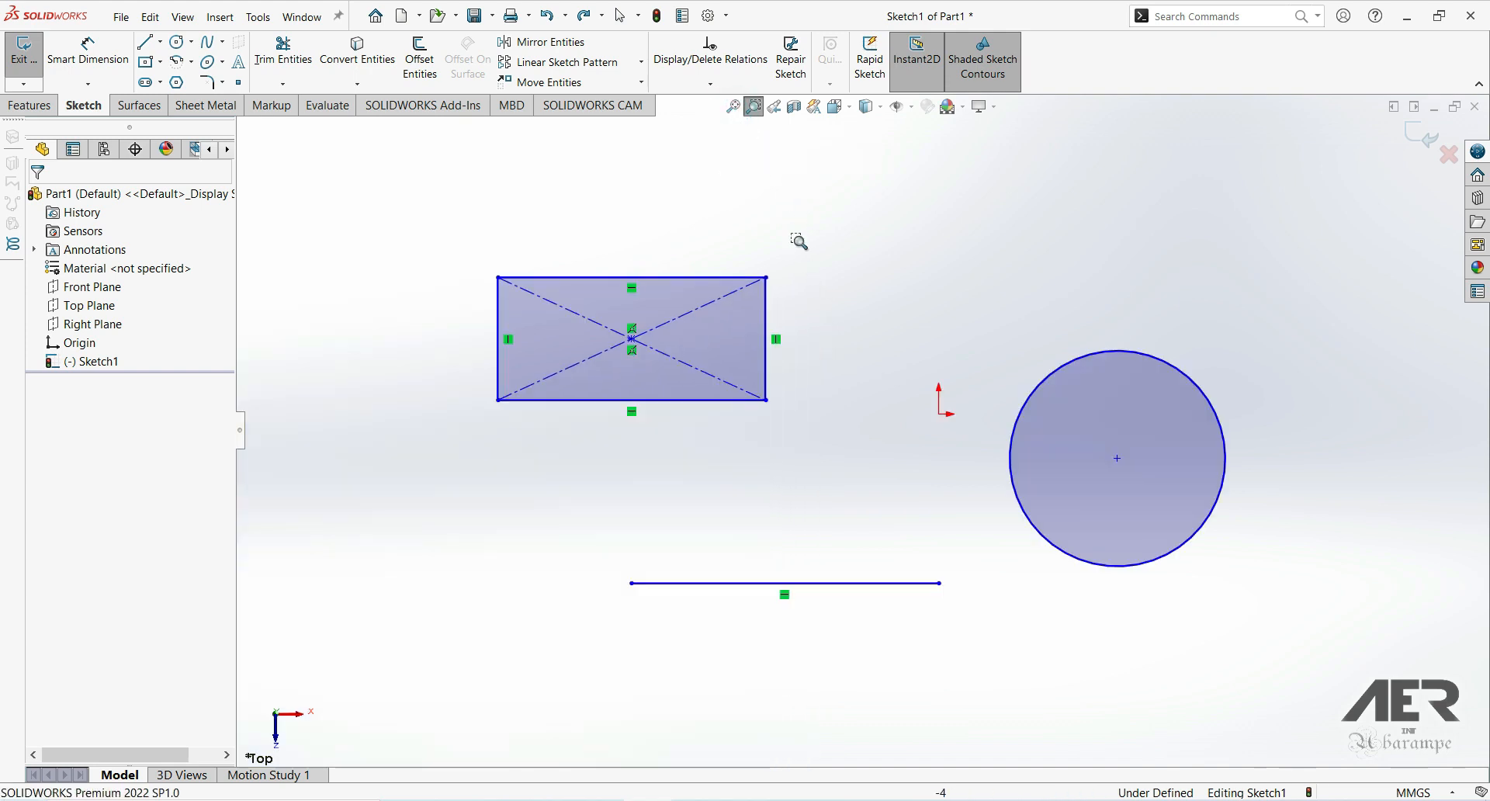
Recall the close-up of the rectangle's corner with Previous View, and return to the whole sketch with Zoom to Fit.
click(776, 110)
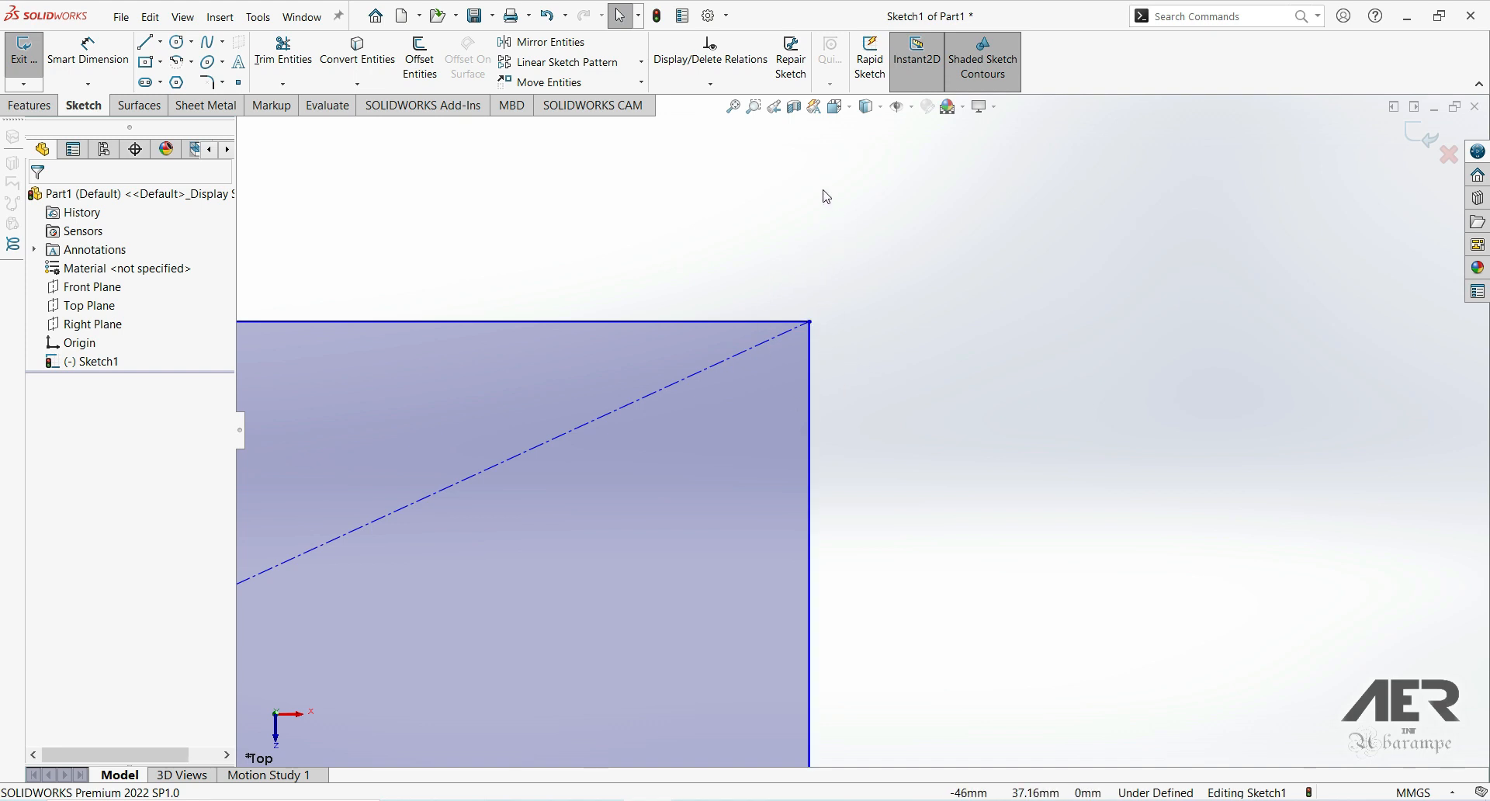
click(776, 117)
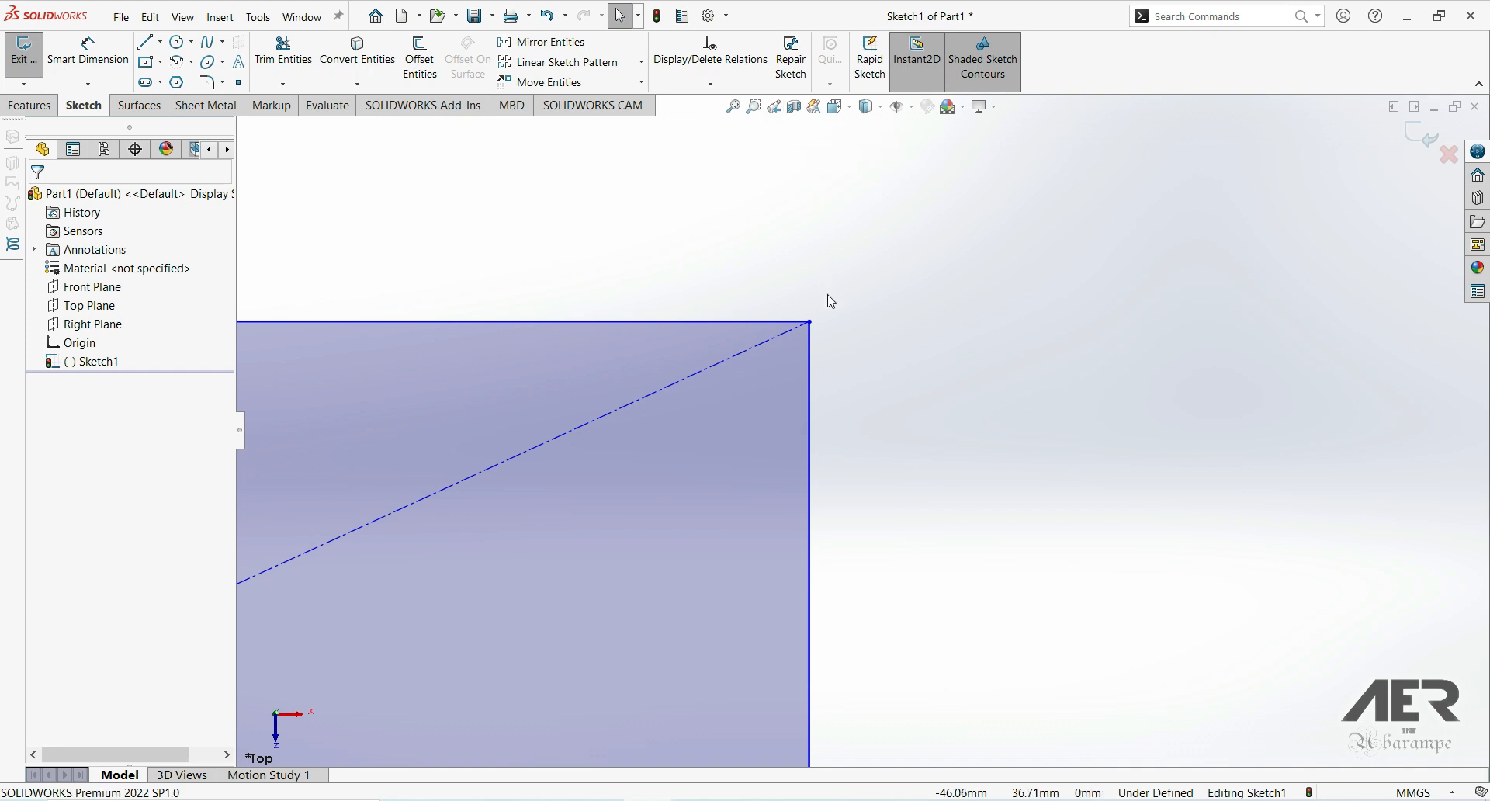
click(733, 109)
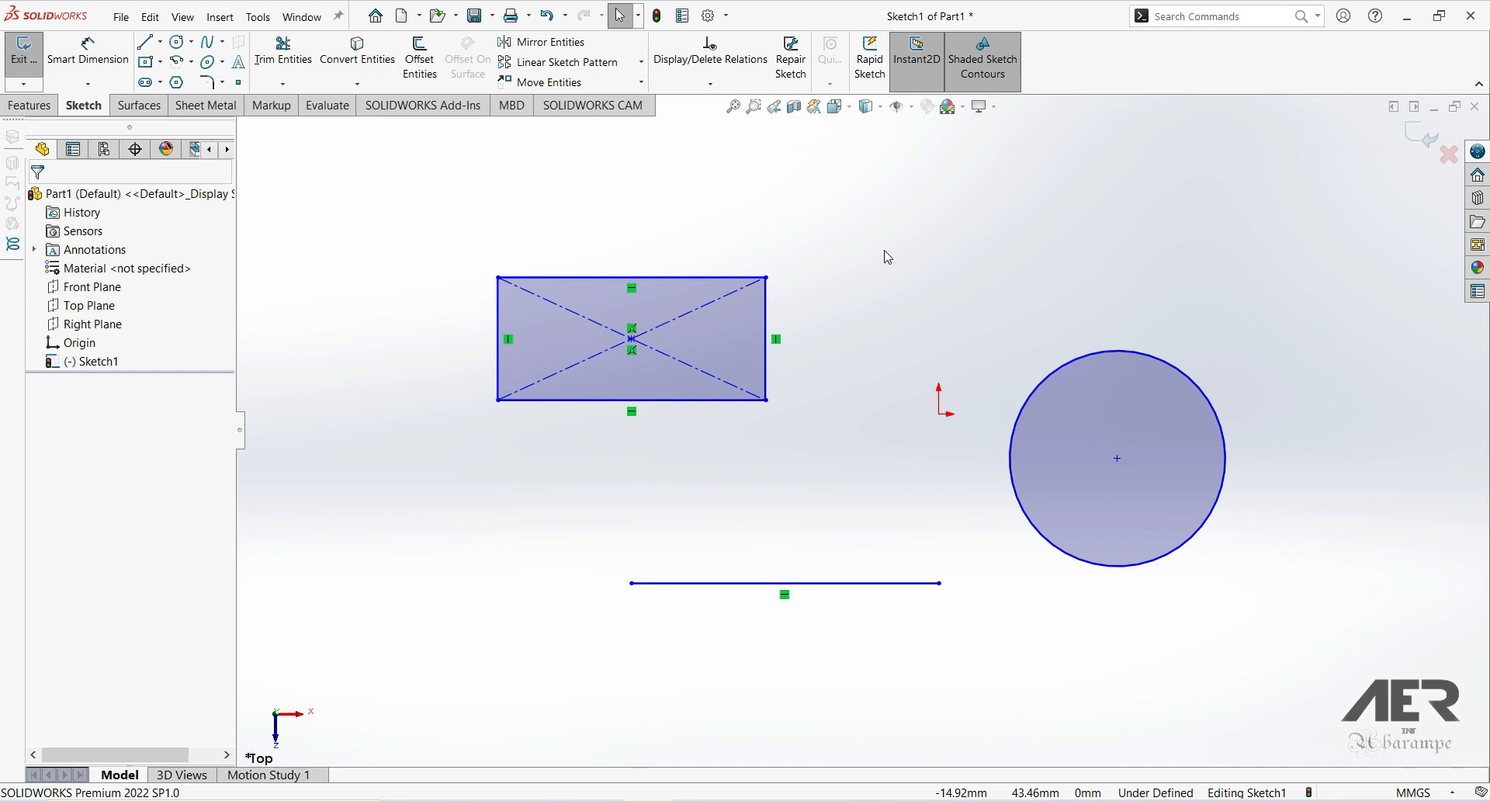
scroll(999, 279, up, 1)
scroll(916, 261, down, 1)
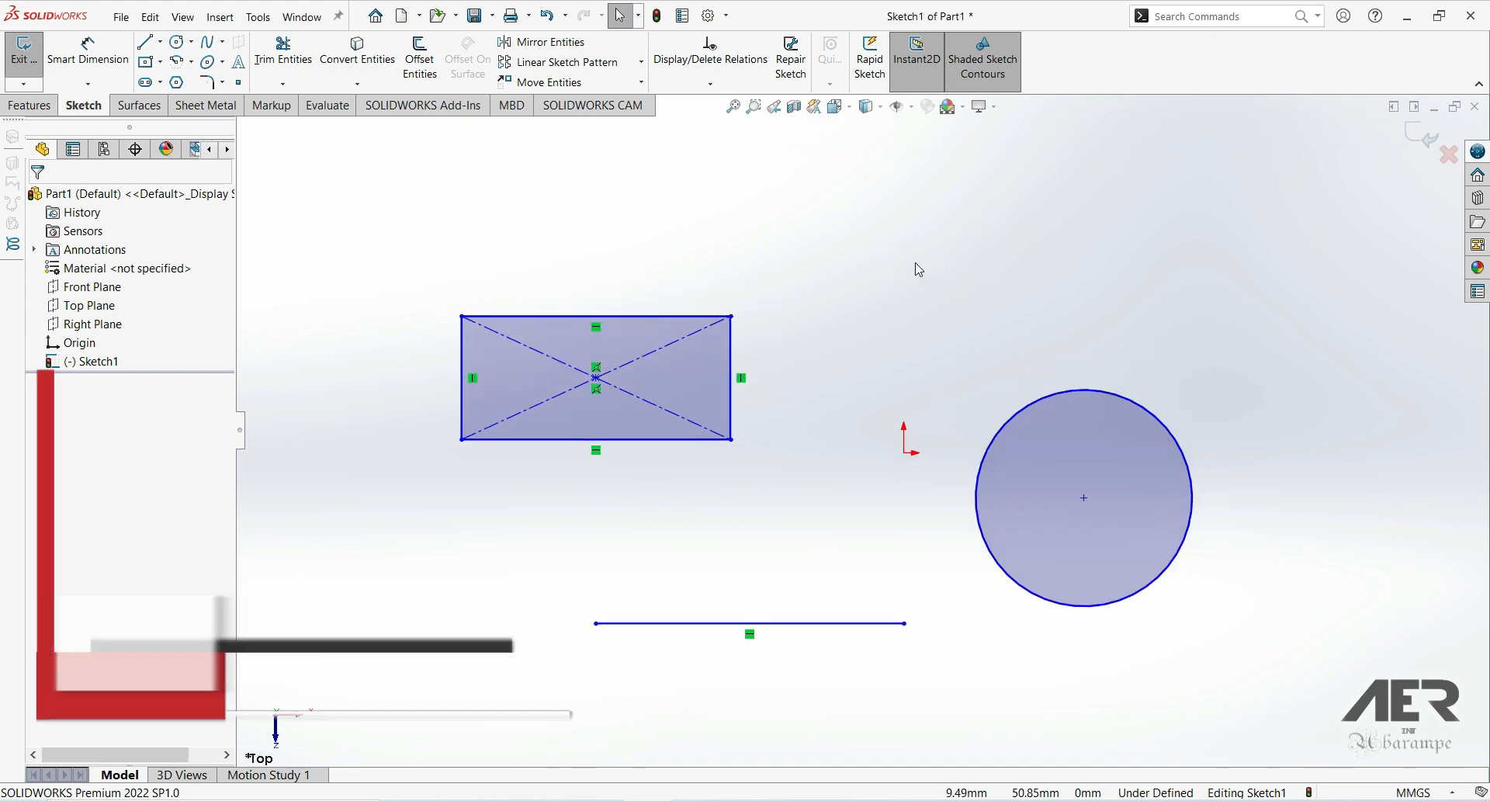